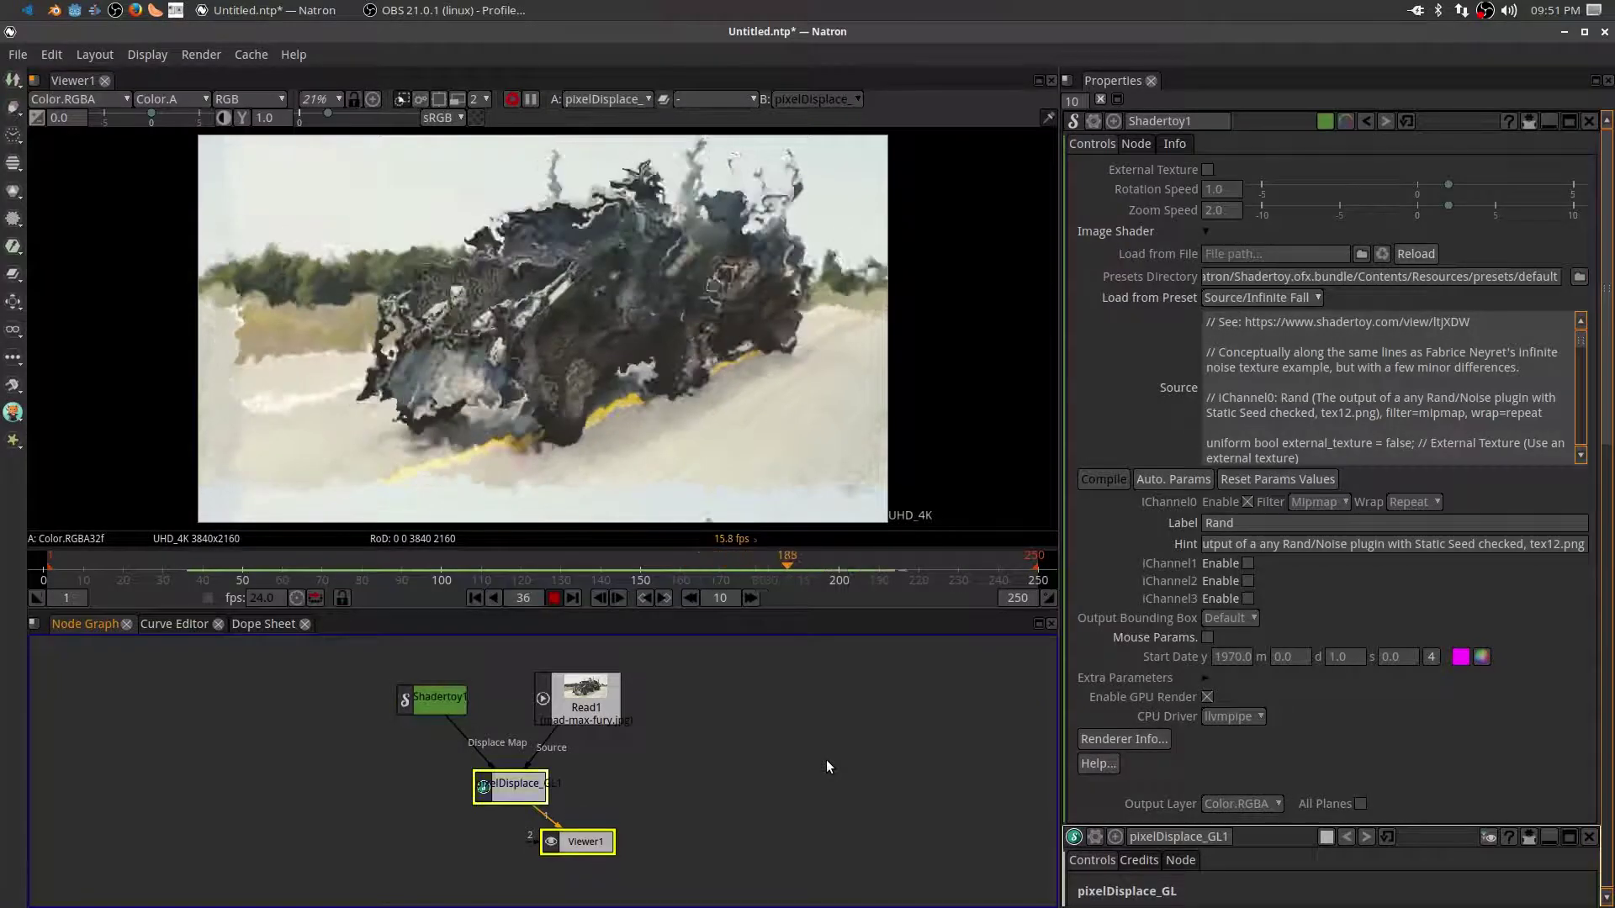
- Close the Natron Shadertoy displacement project so only the Ubuntu desktop shows
mouse_move(425, 713)
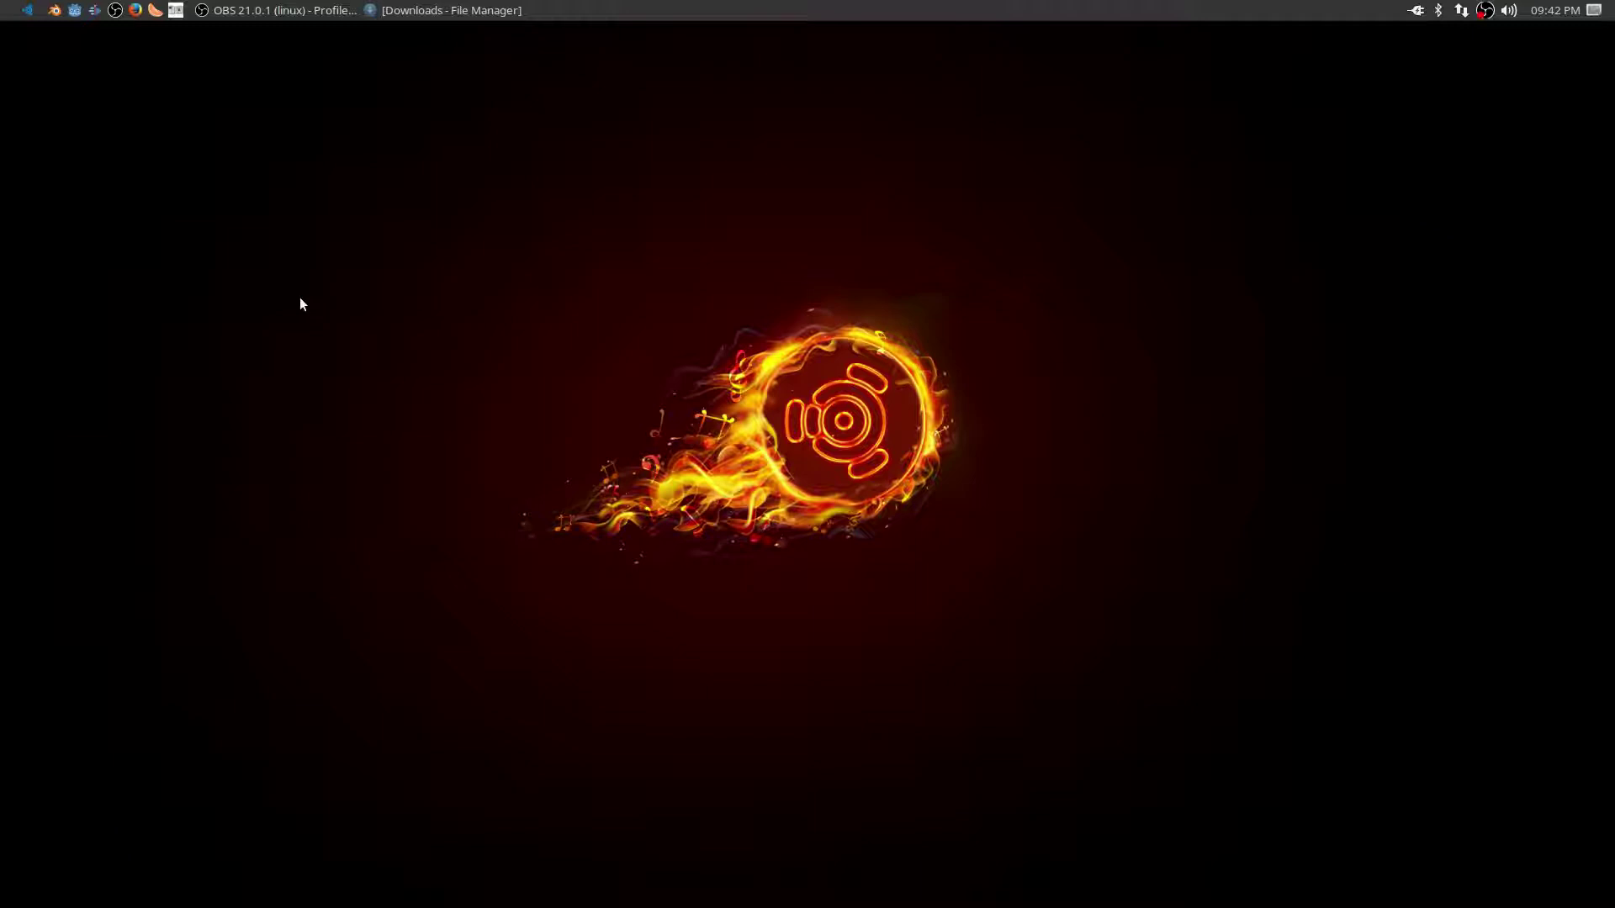
click(28, 10)
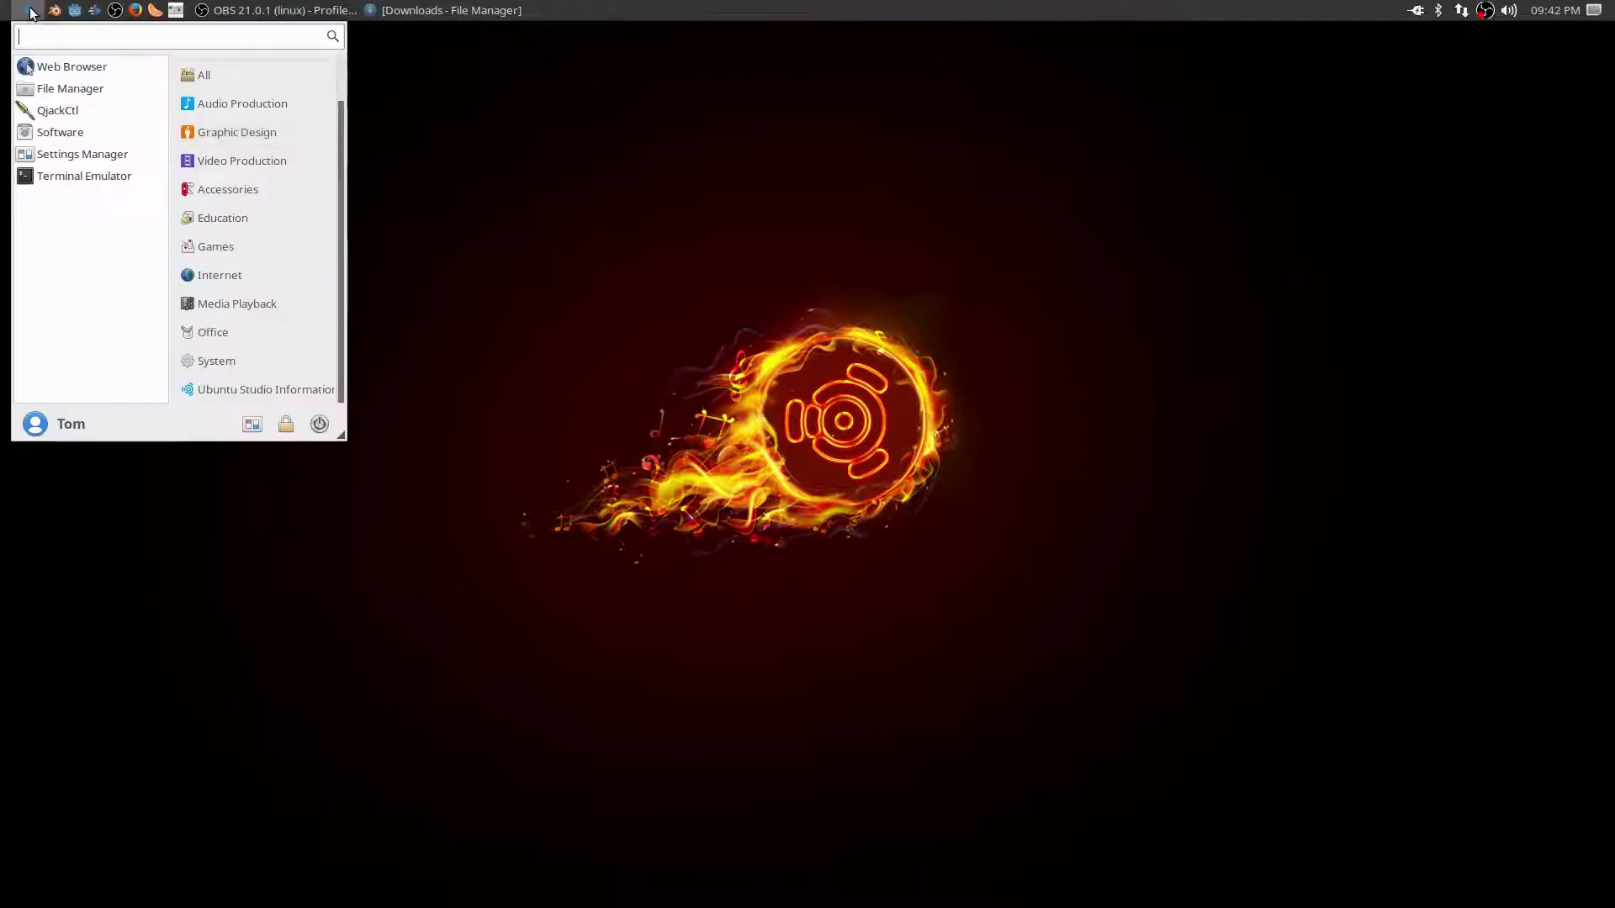
click(254, 135)
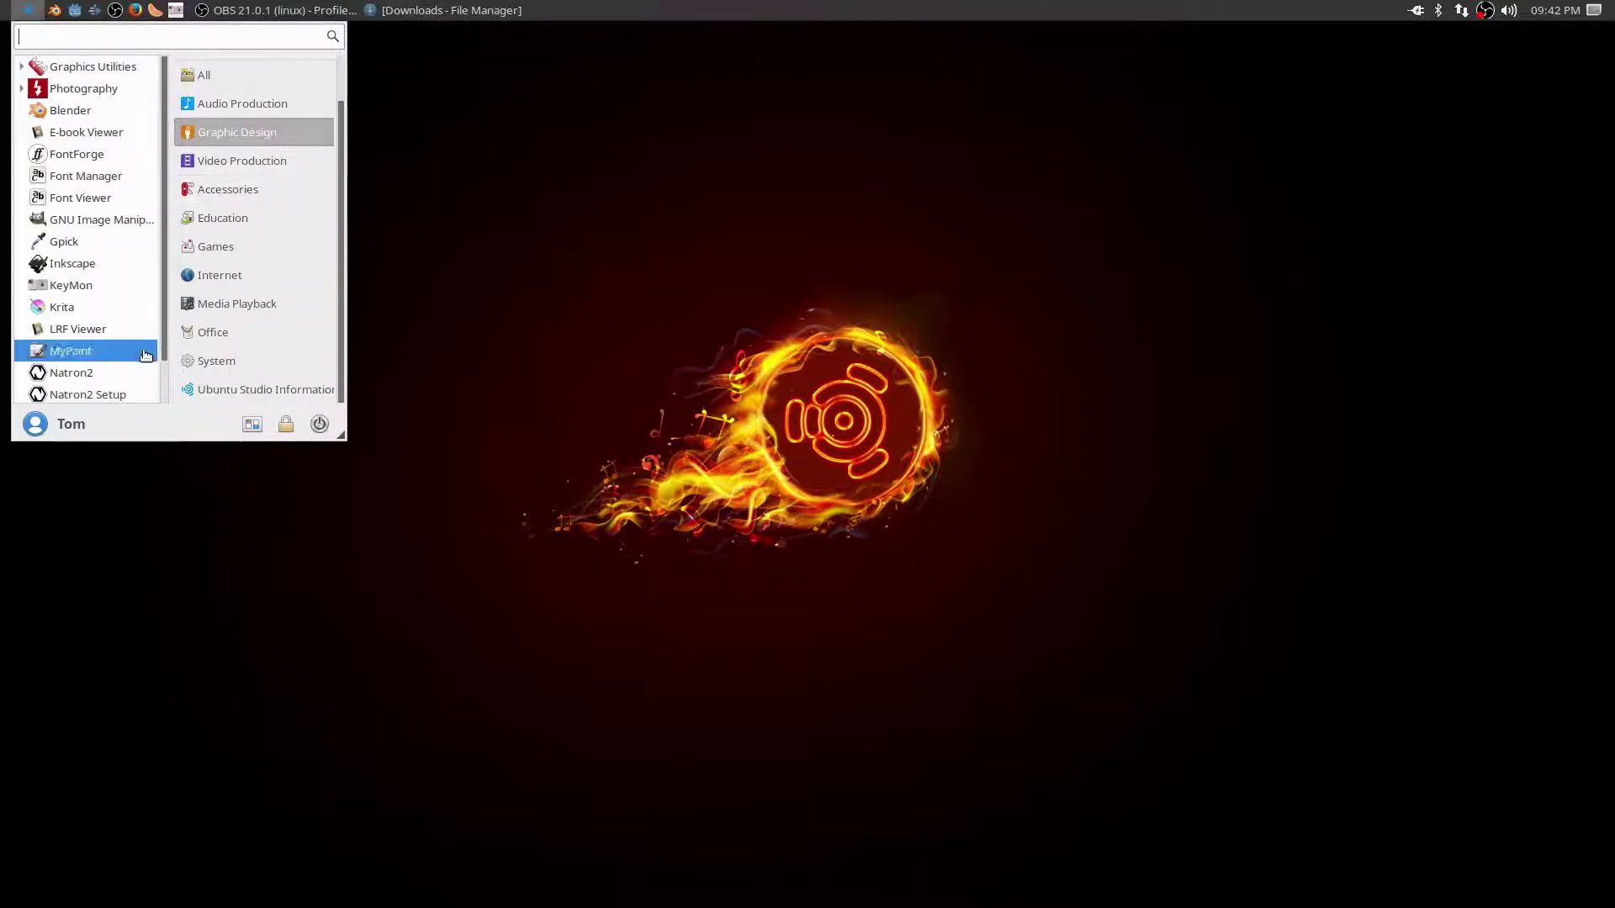
click(126, 371)
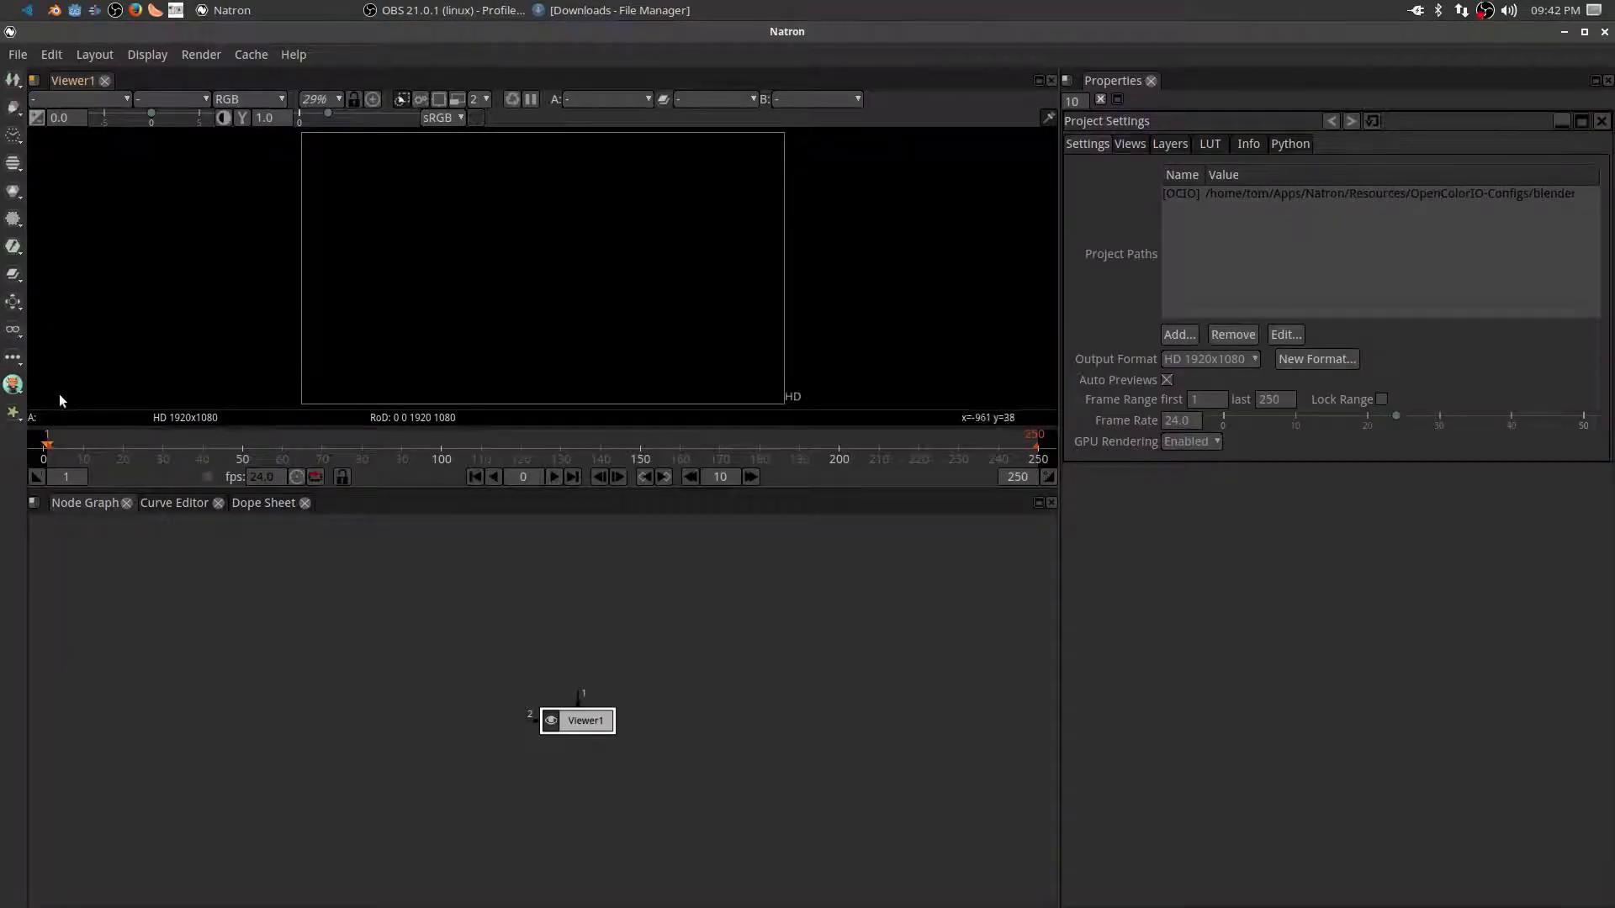
click(16, 394)
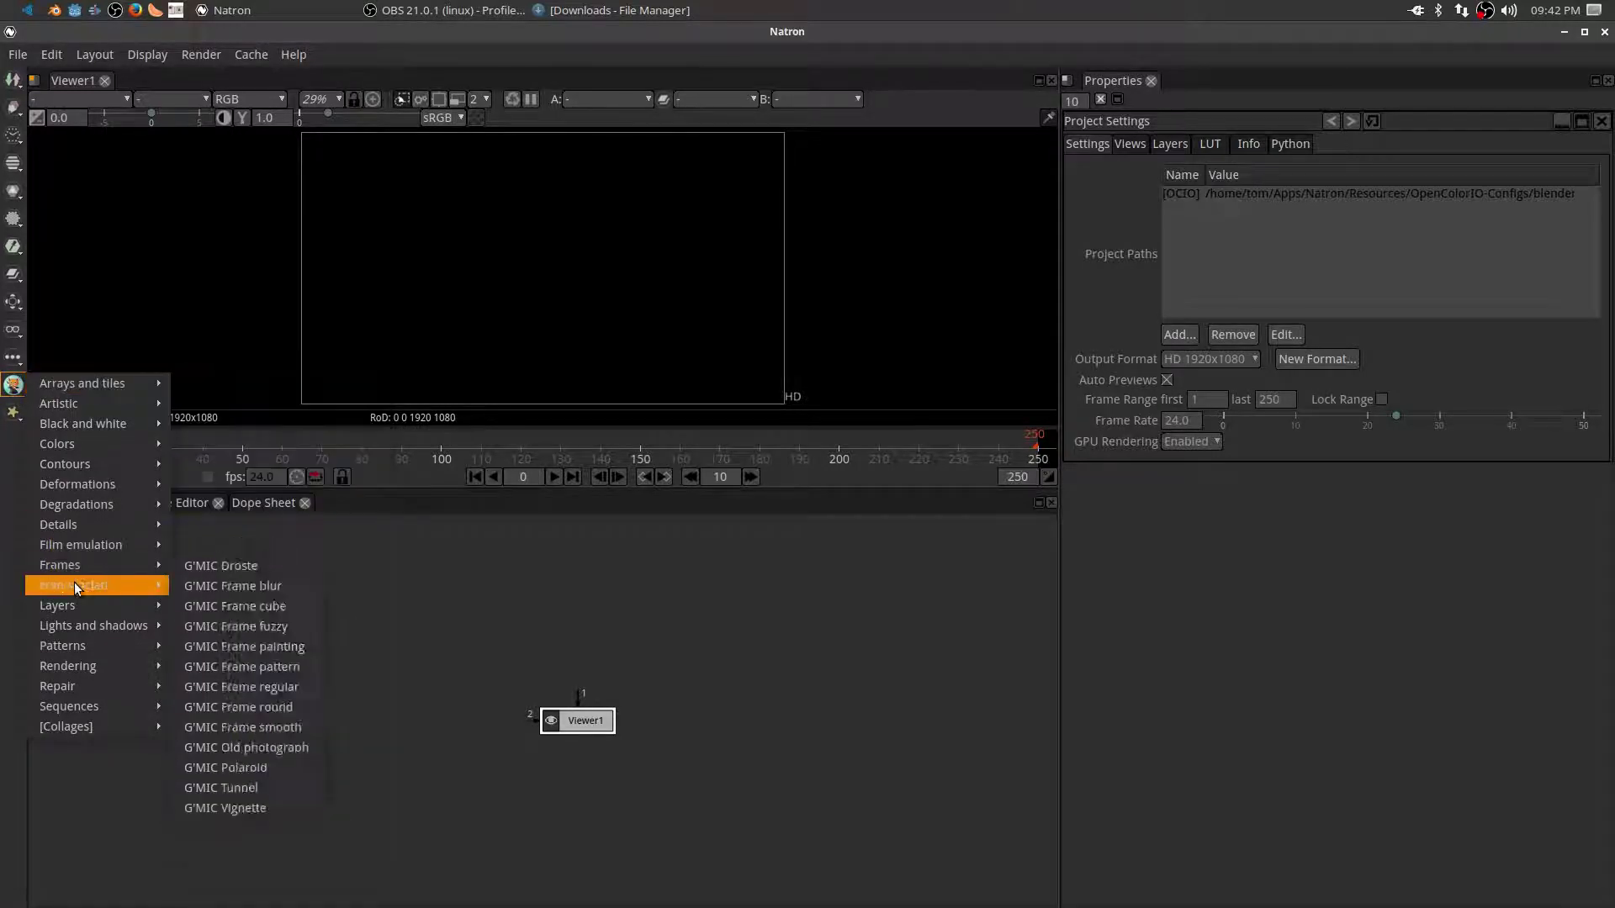
mouse_move(81, 443)
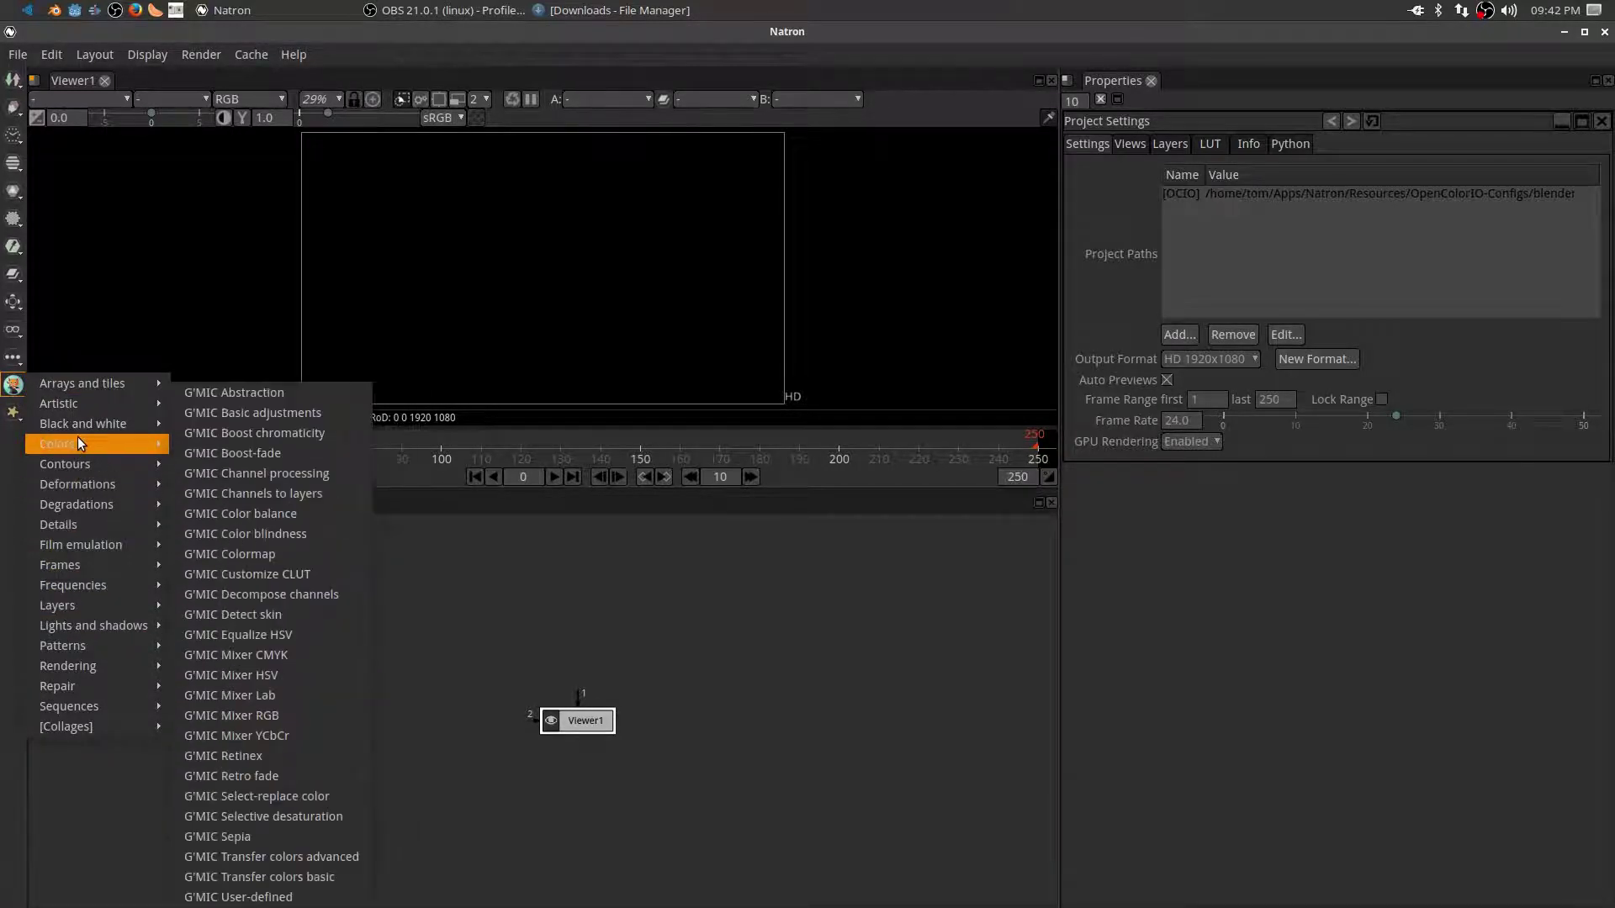
mouse_move(12, 130)
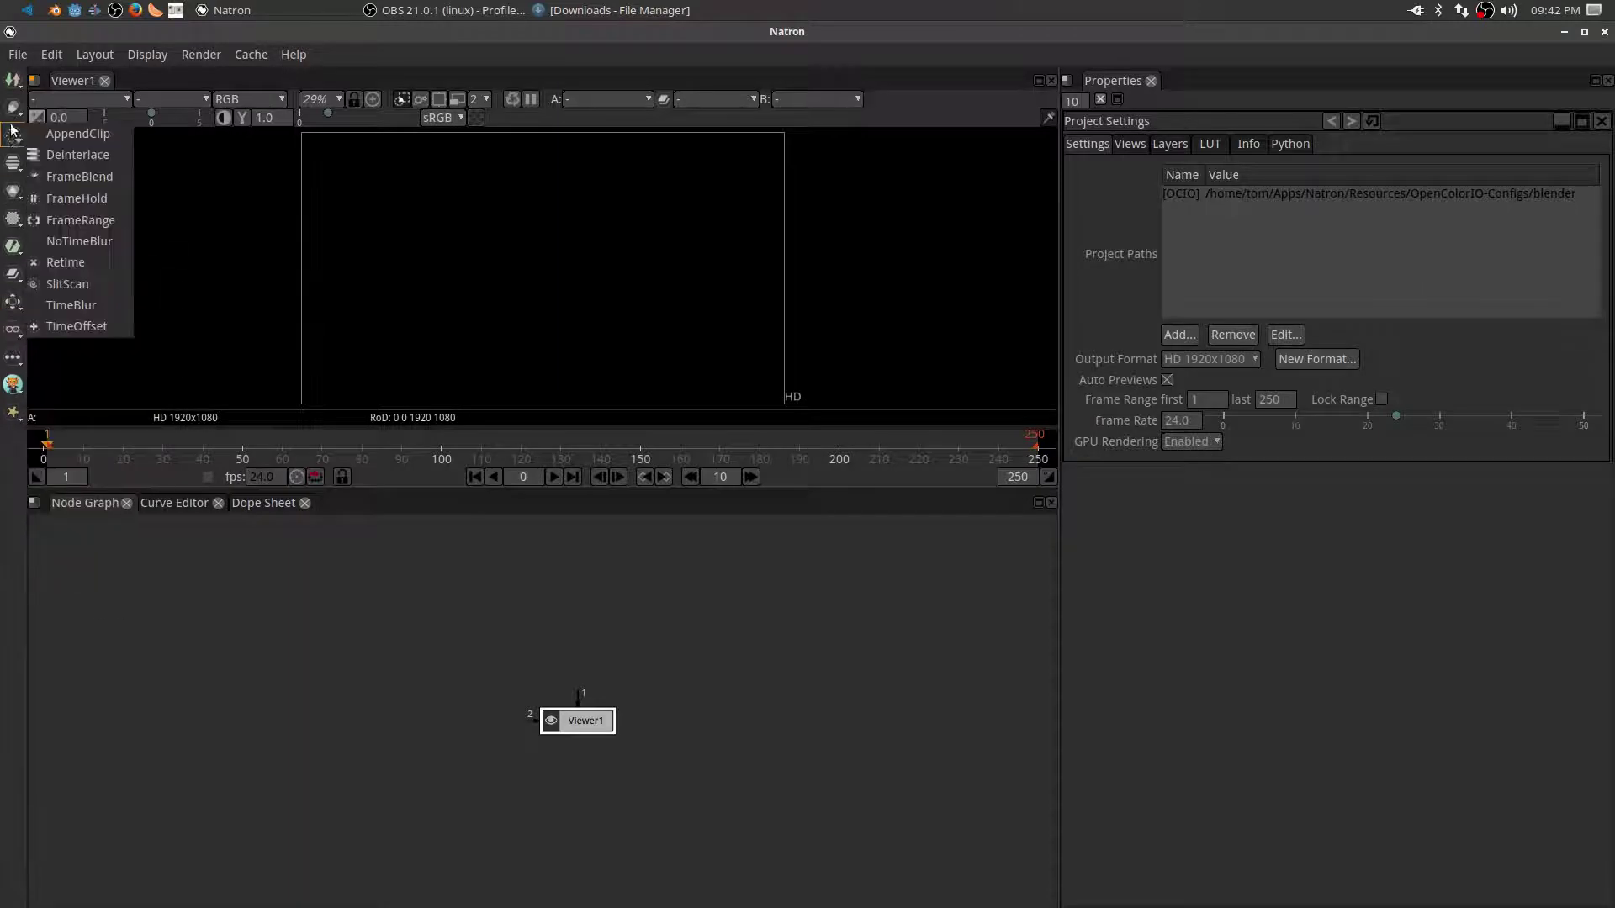
mouse_move(13, 358)
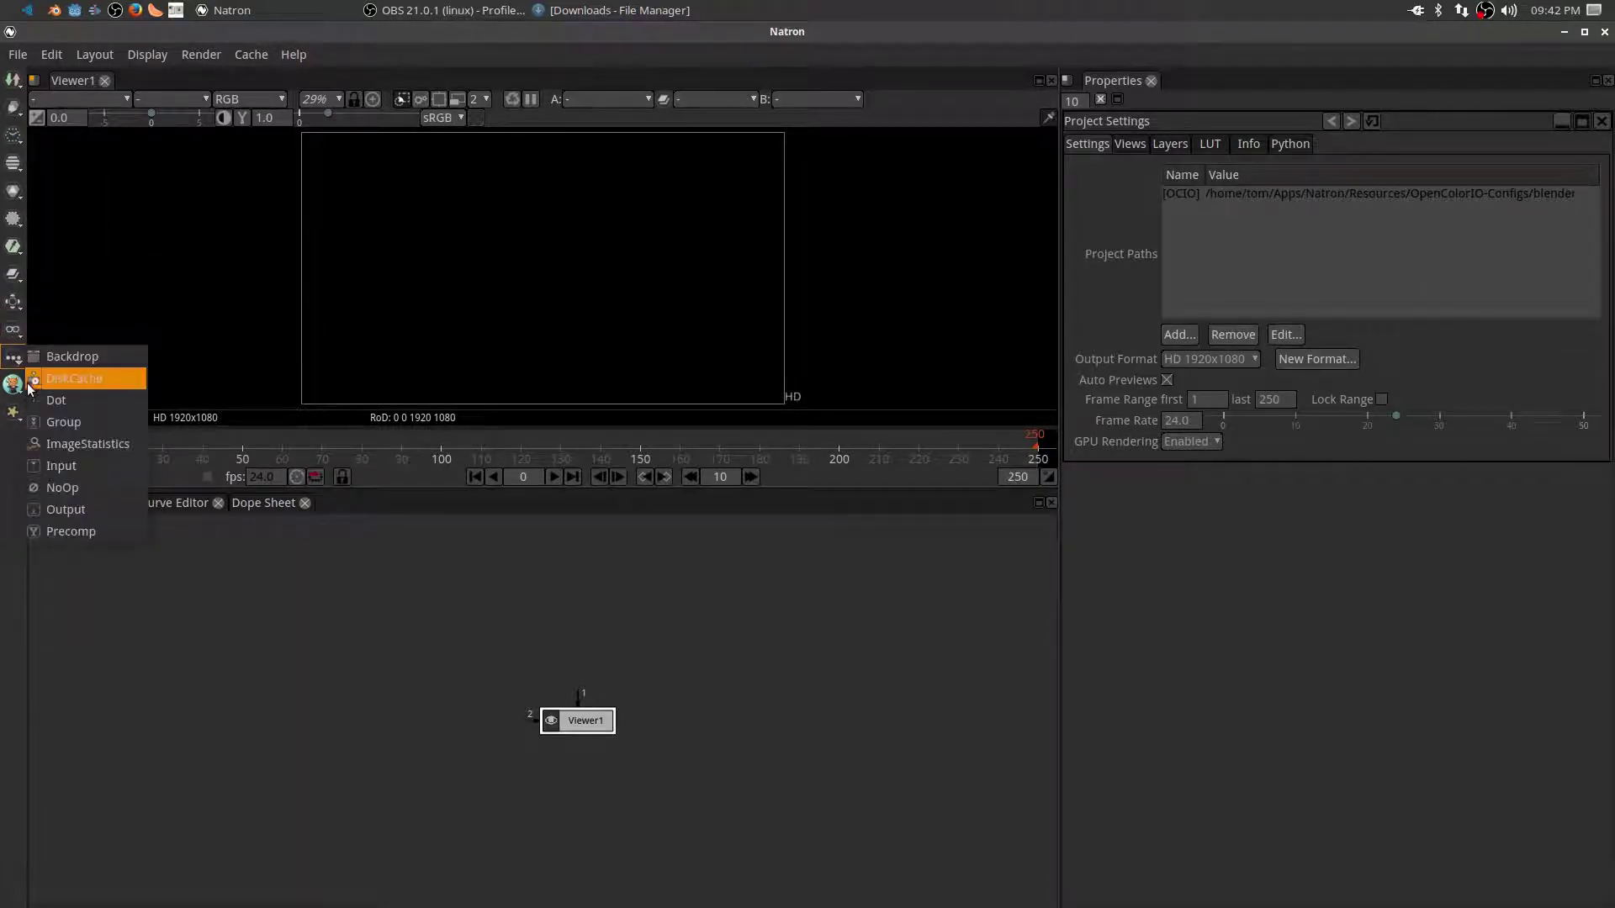
mouse_move(13, 412)
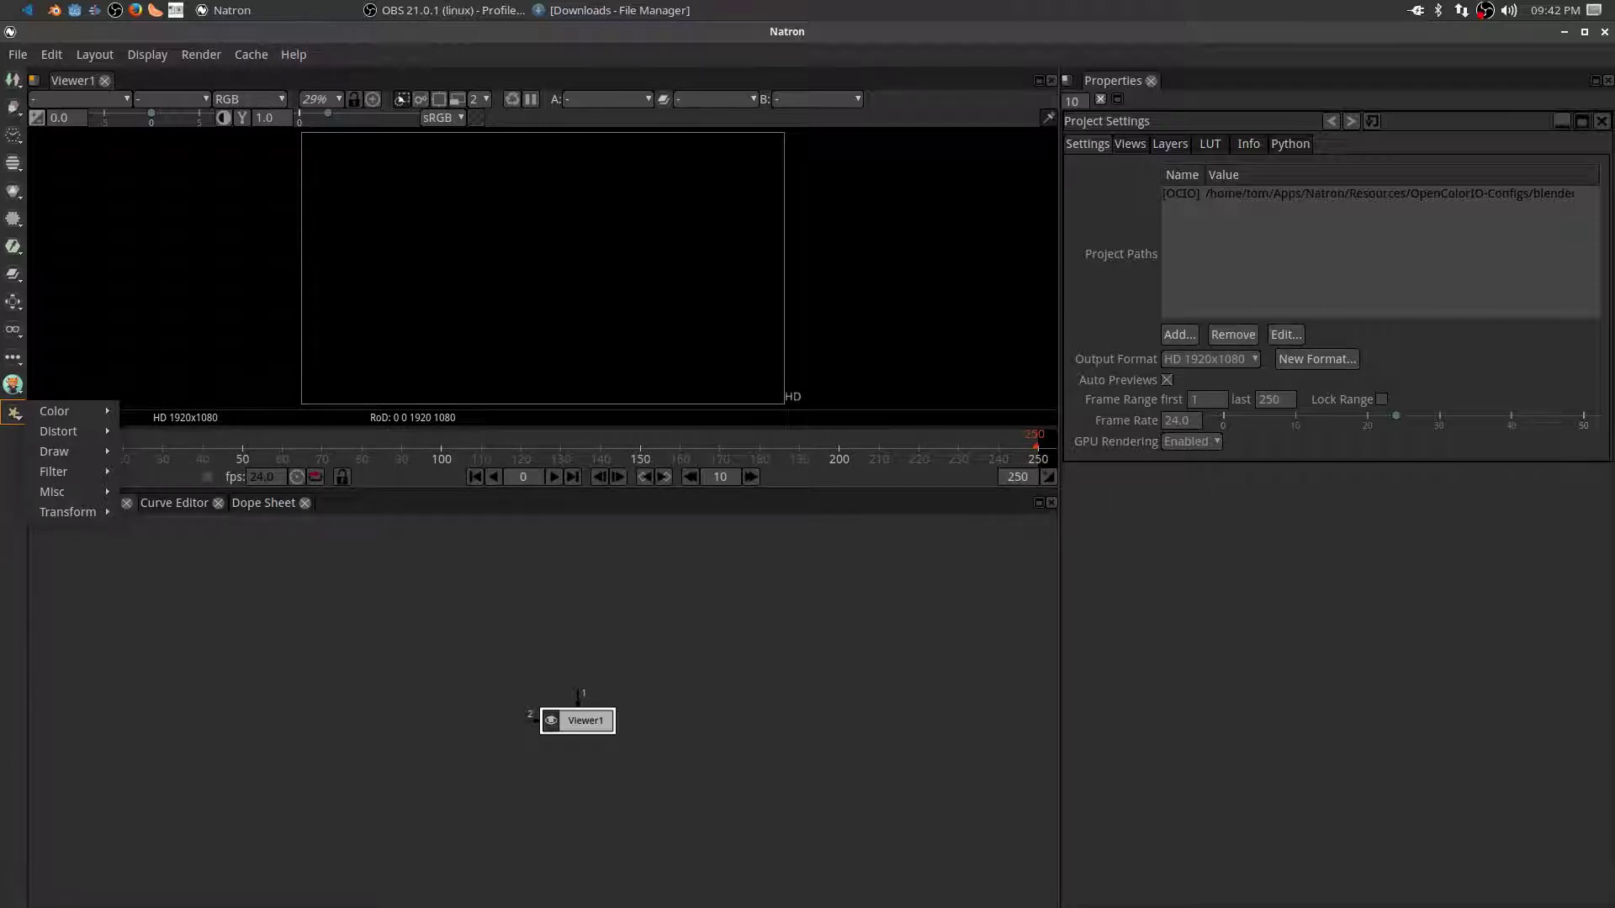
click(1607, 36)
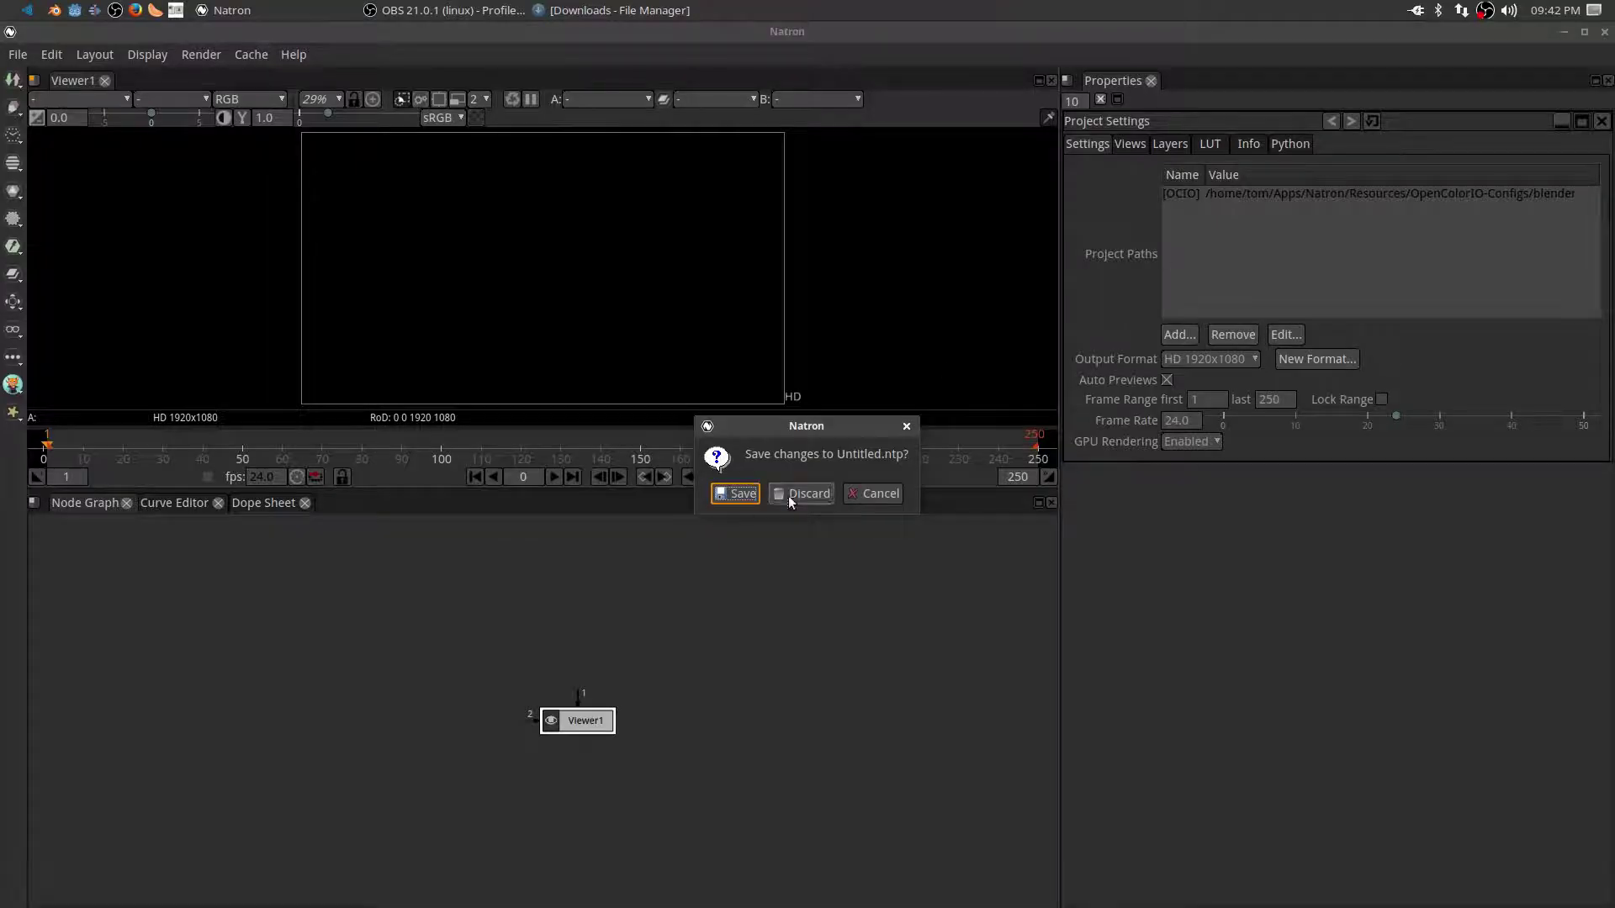
click(791, 494)
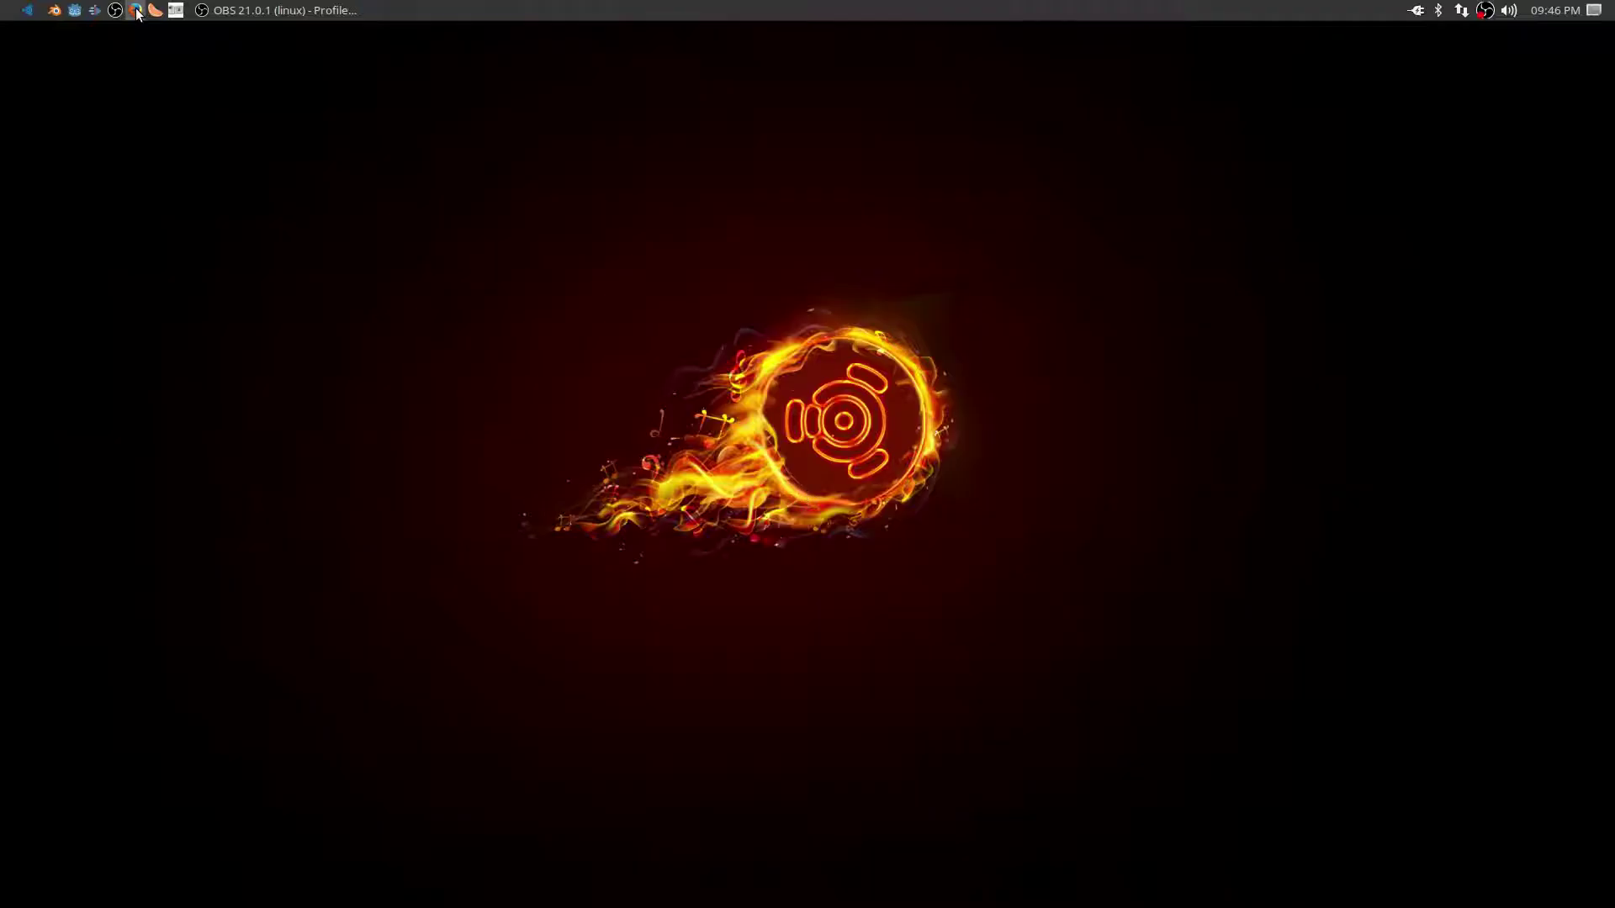
click(136, 11)
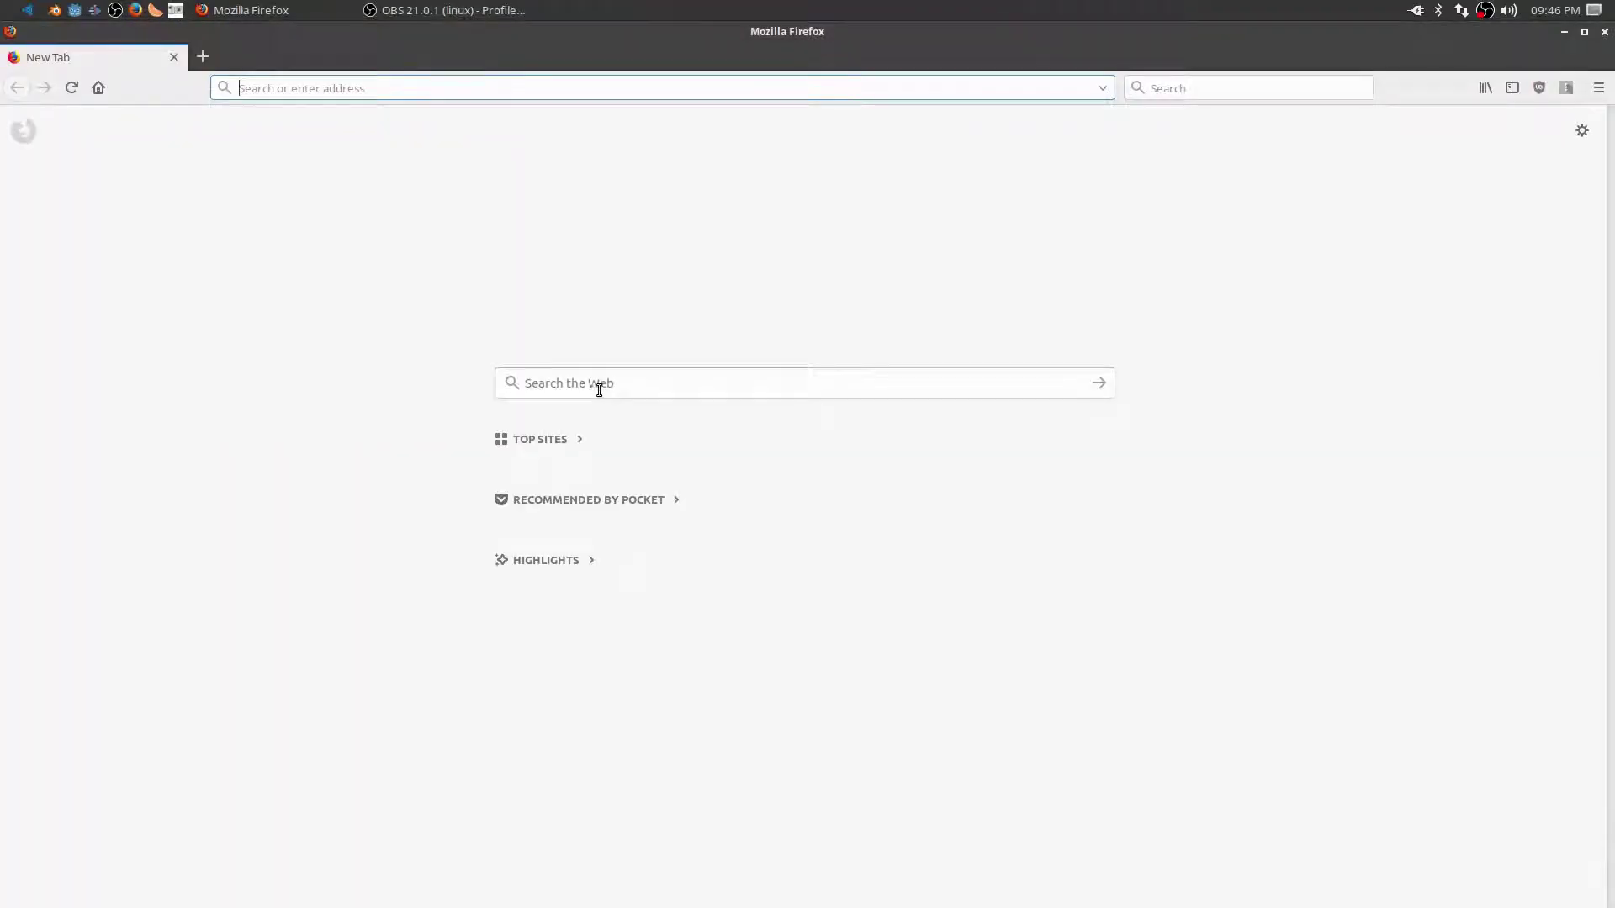
- Search the web for 'natron community plugins' and open the NatronVFX/natron-plugins GitHub repository
click(598, 387)
text(na)
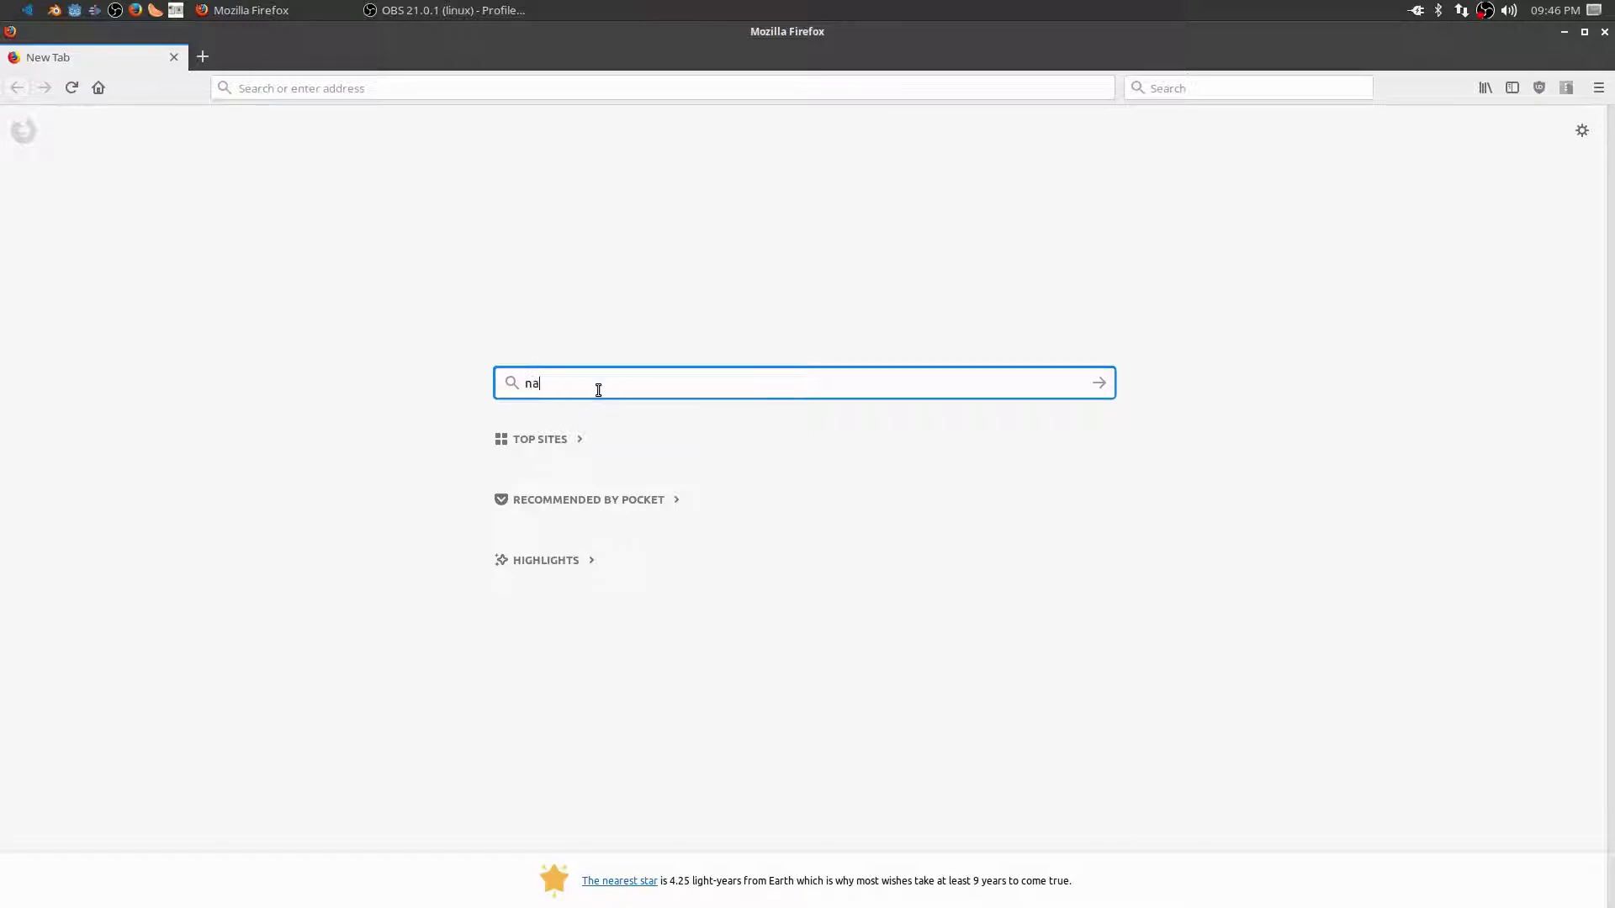
text(tron c)
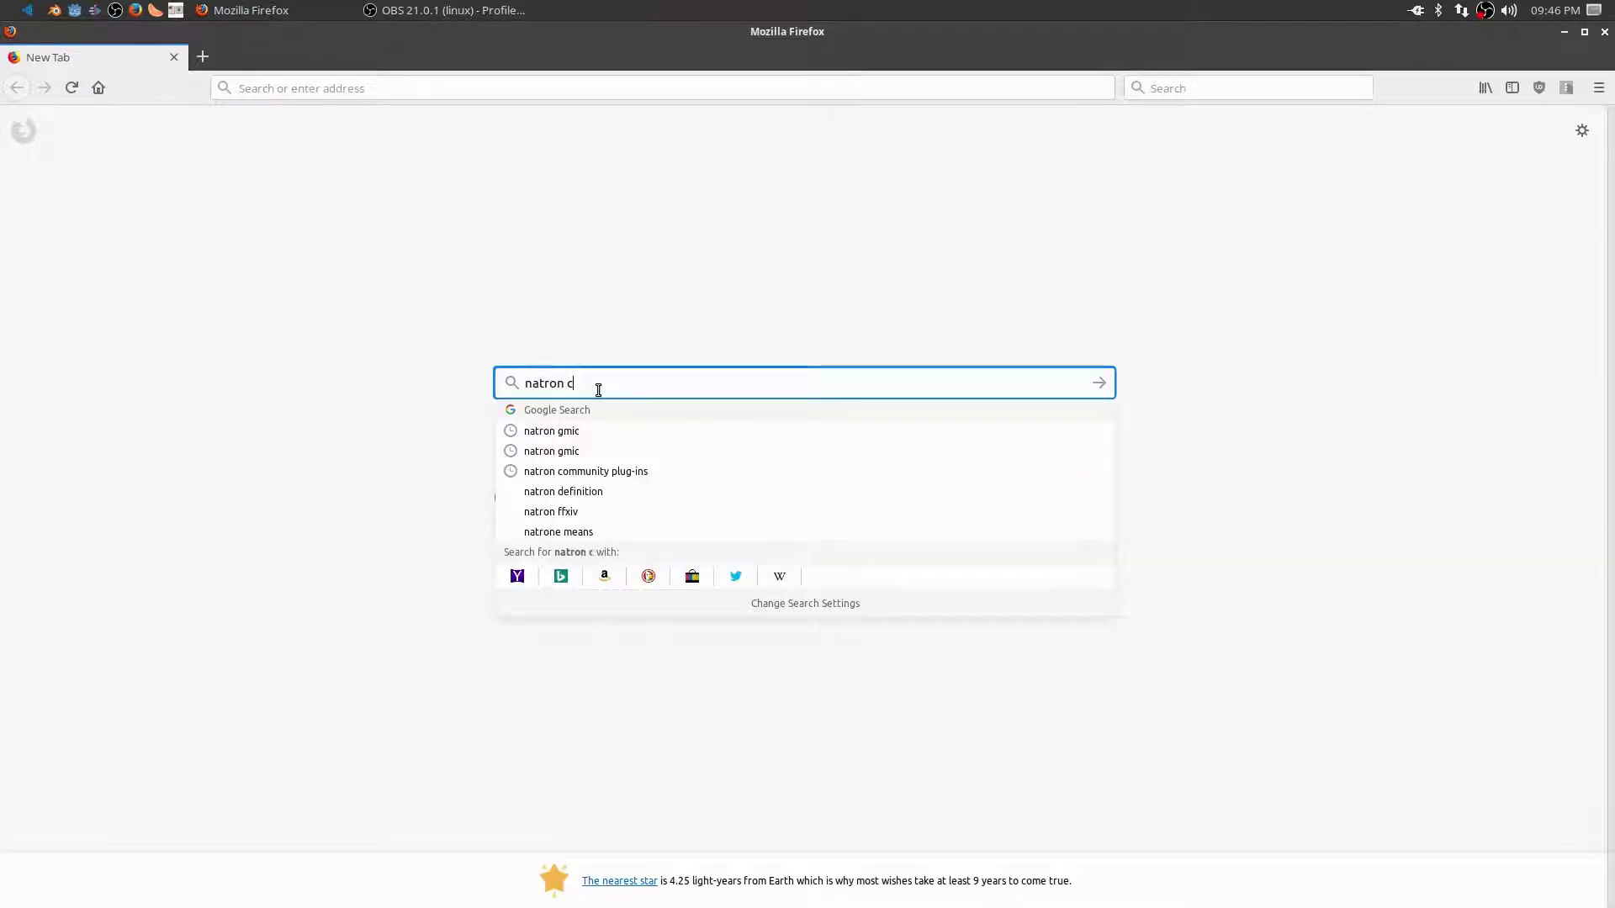
text(ommun)
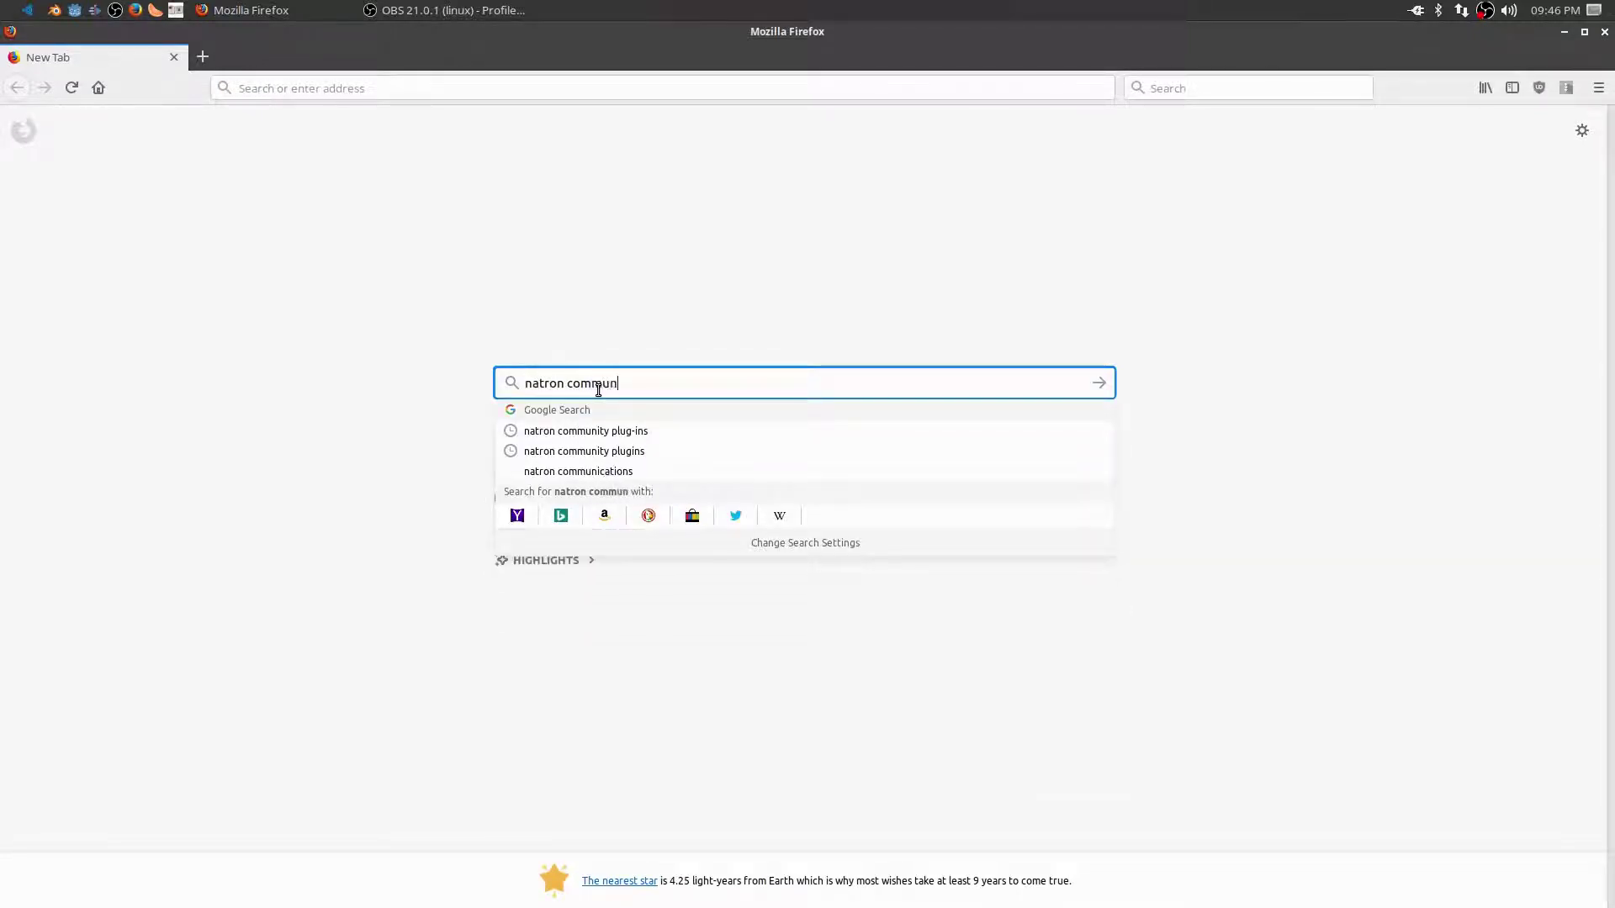
text(ity plugin)
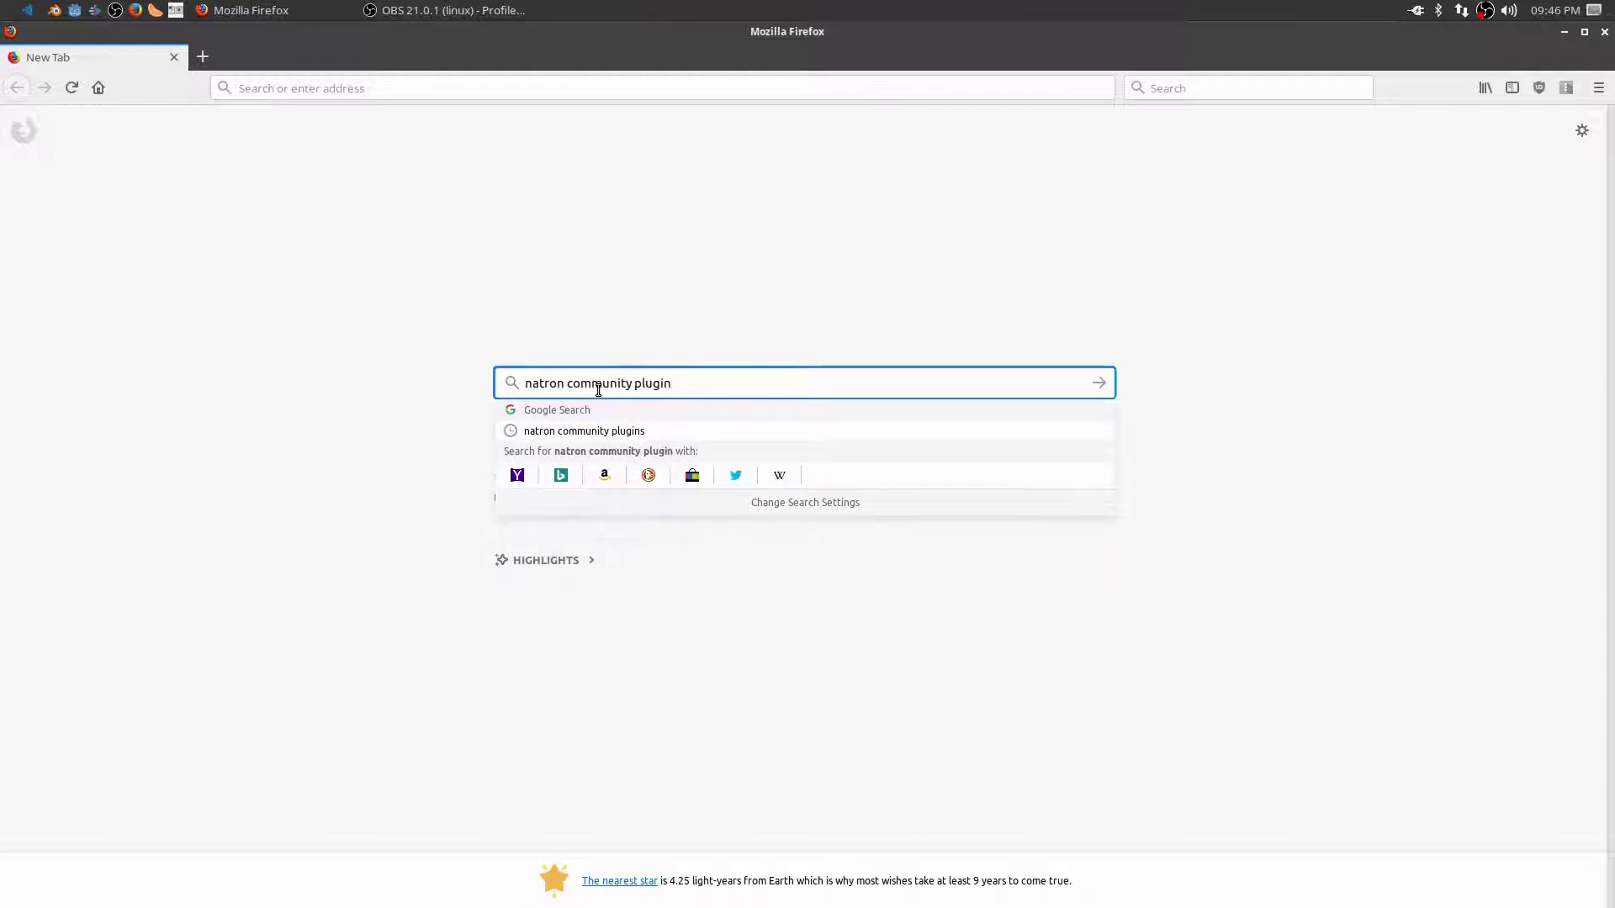
text(s)
key(Return)
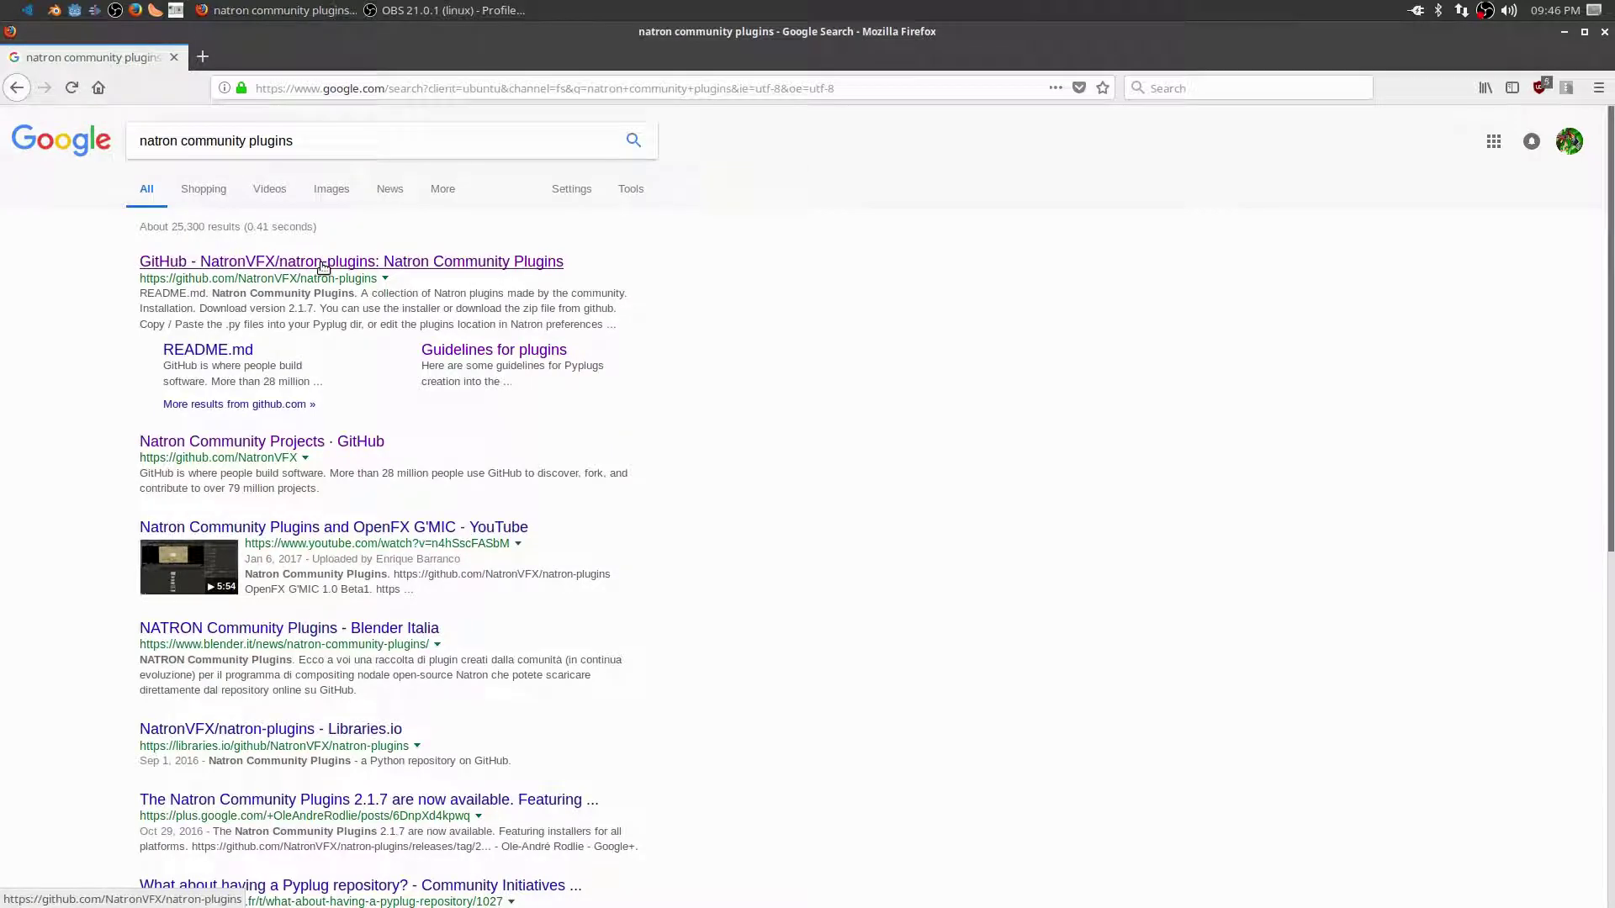
click(323, 264)
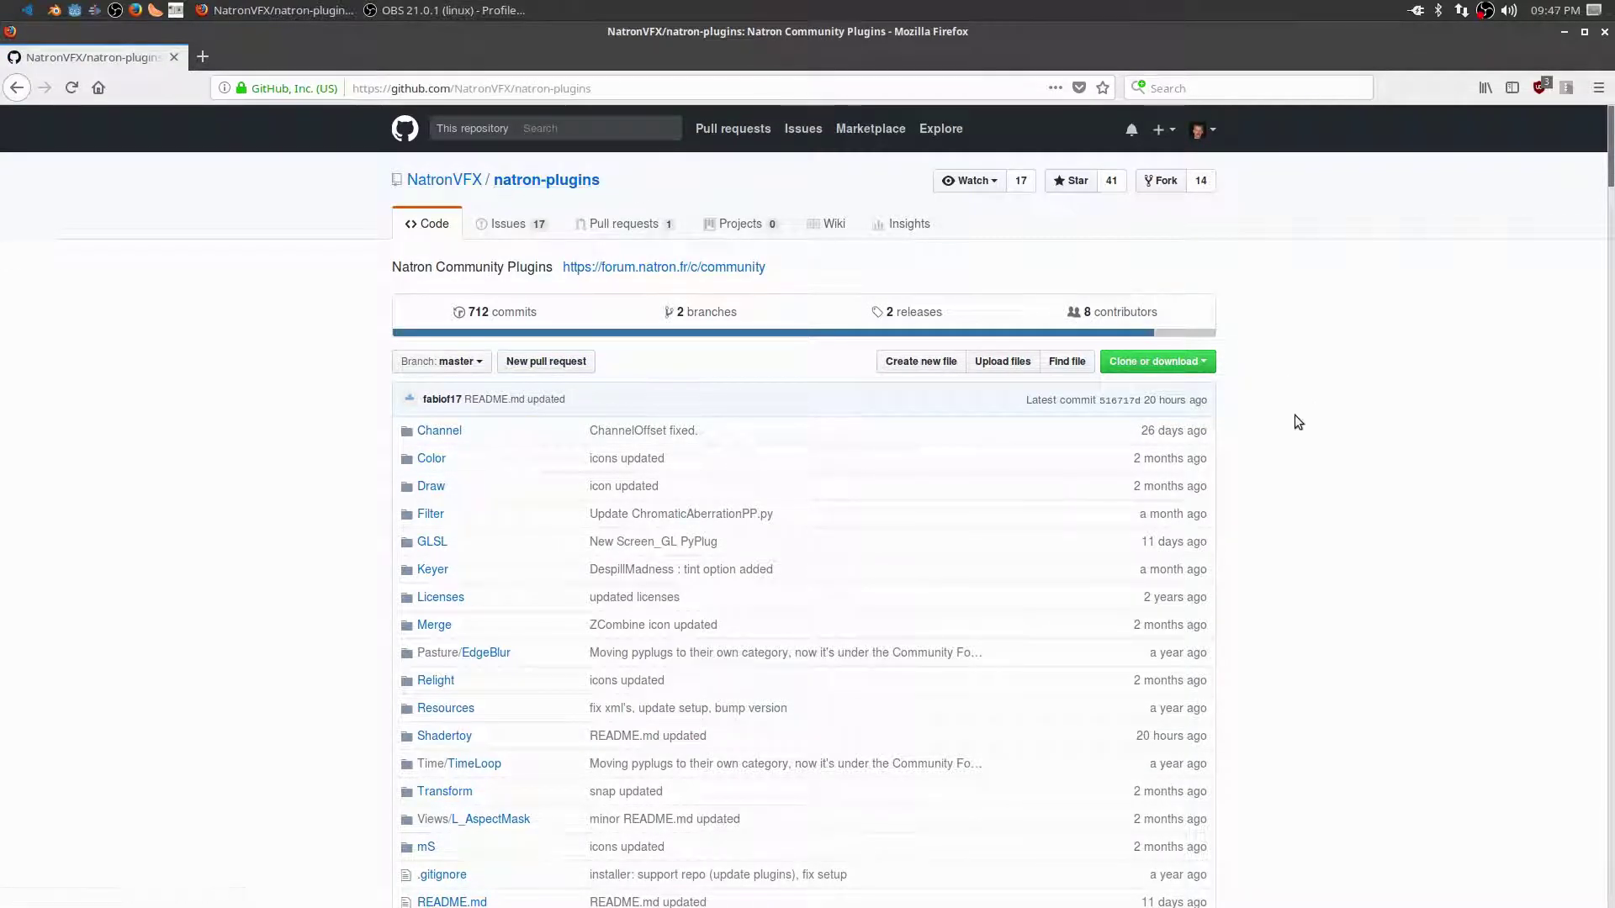
- Download the repository as natron-plugins-master.zip and show the downloads list
click(1157, 364)
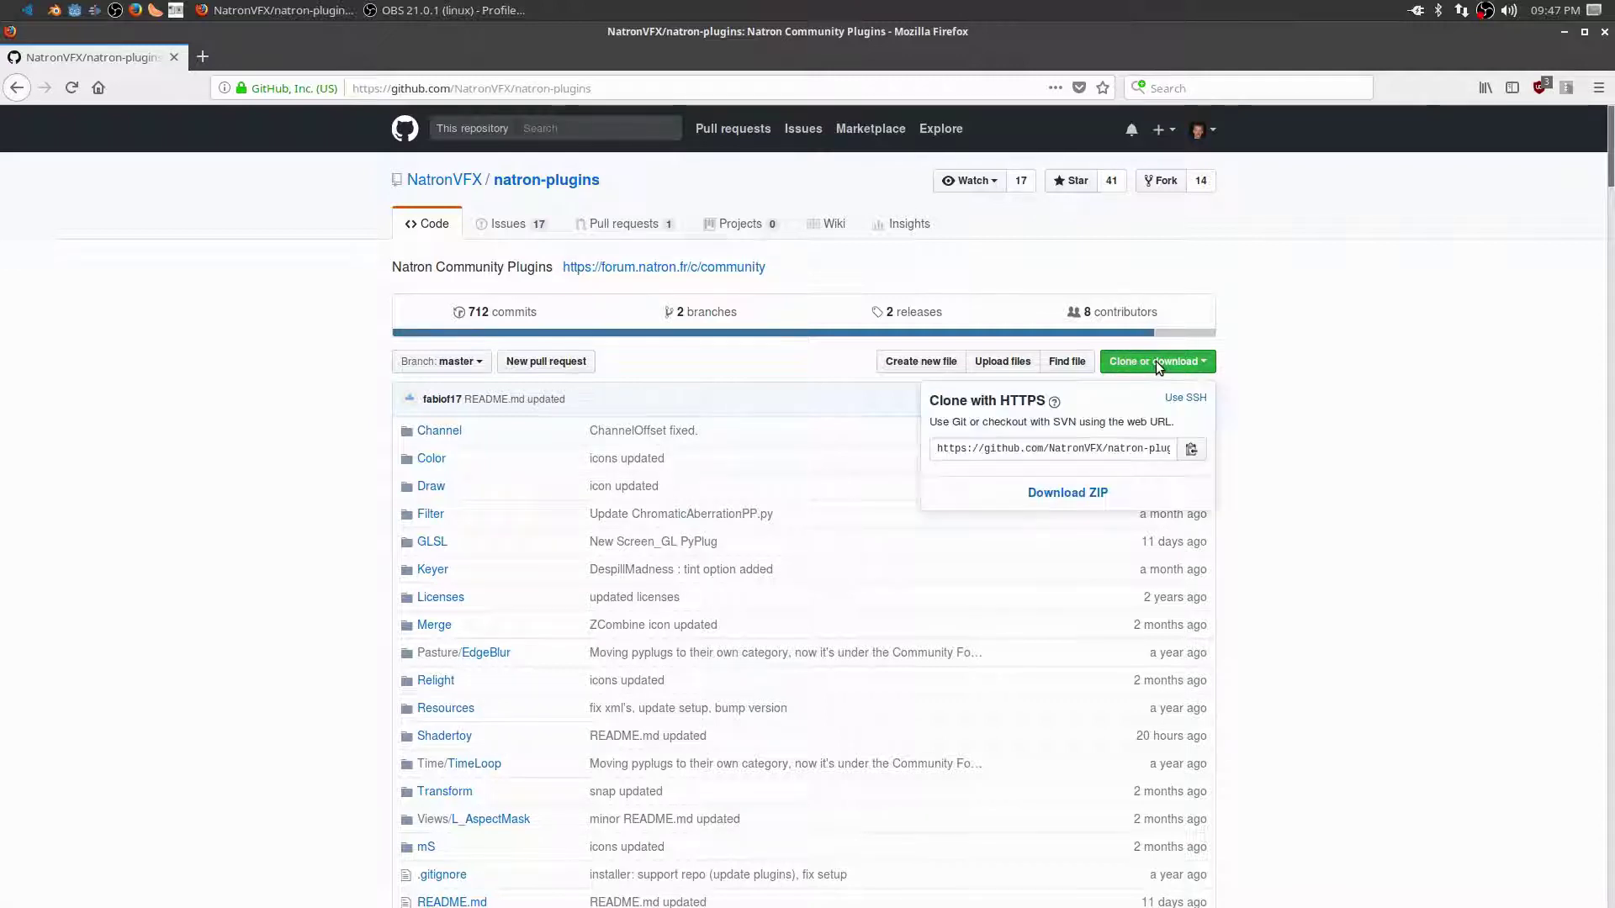
click(1061, 495)
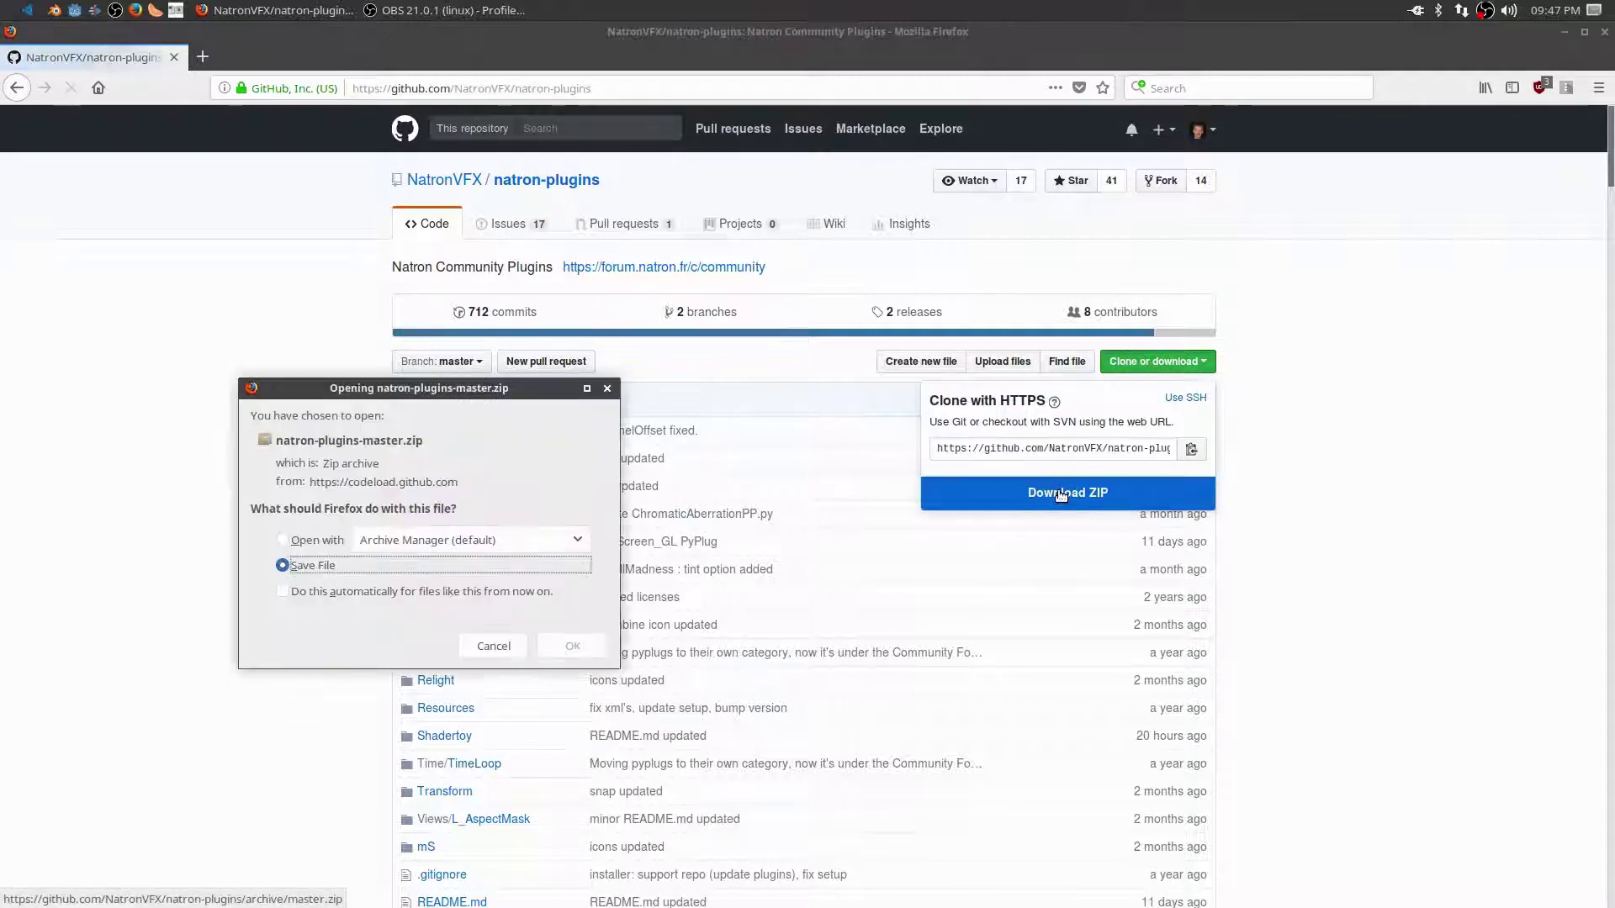
click(555, 649)
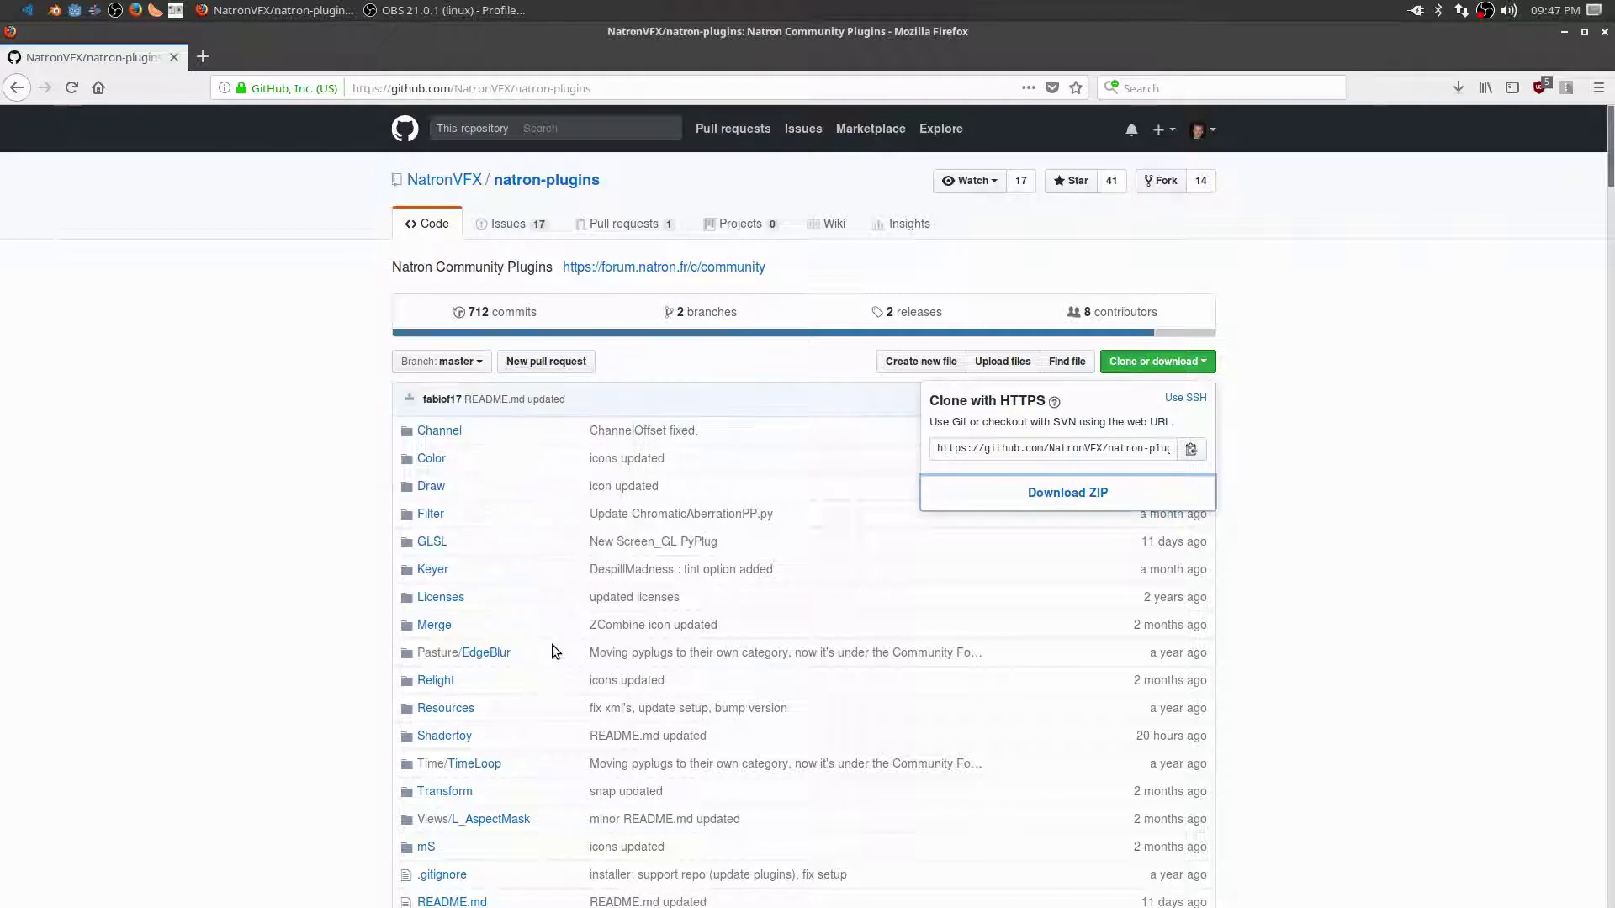
click(1458, 89)
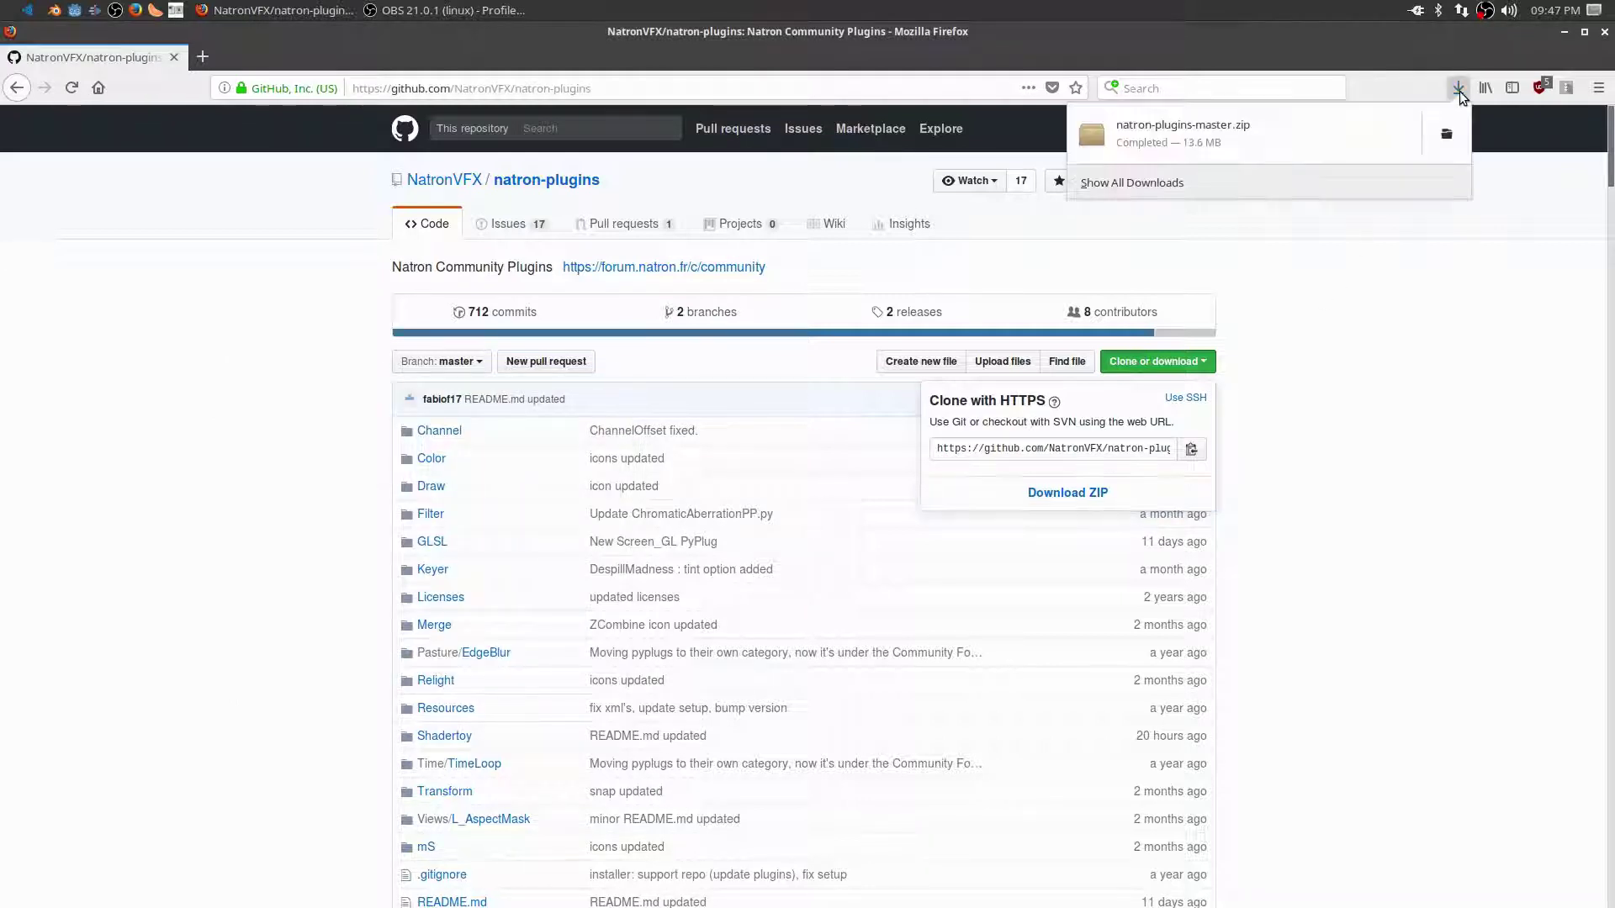
- Open the Downloads folder and cut natron-plugins-master.zip to move it
click(1447, 137)
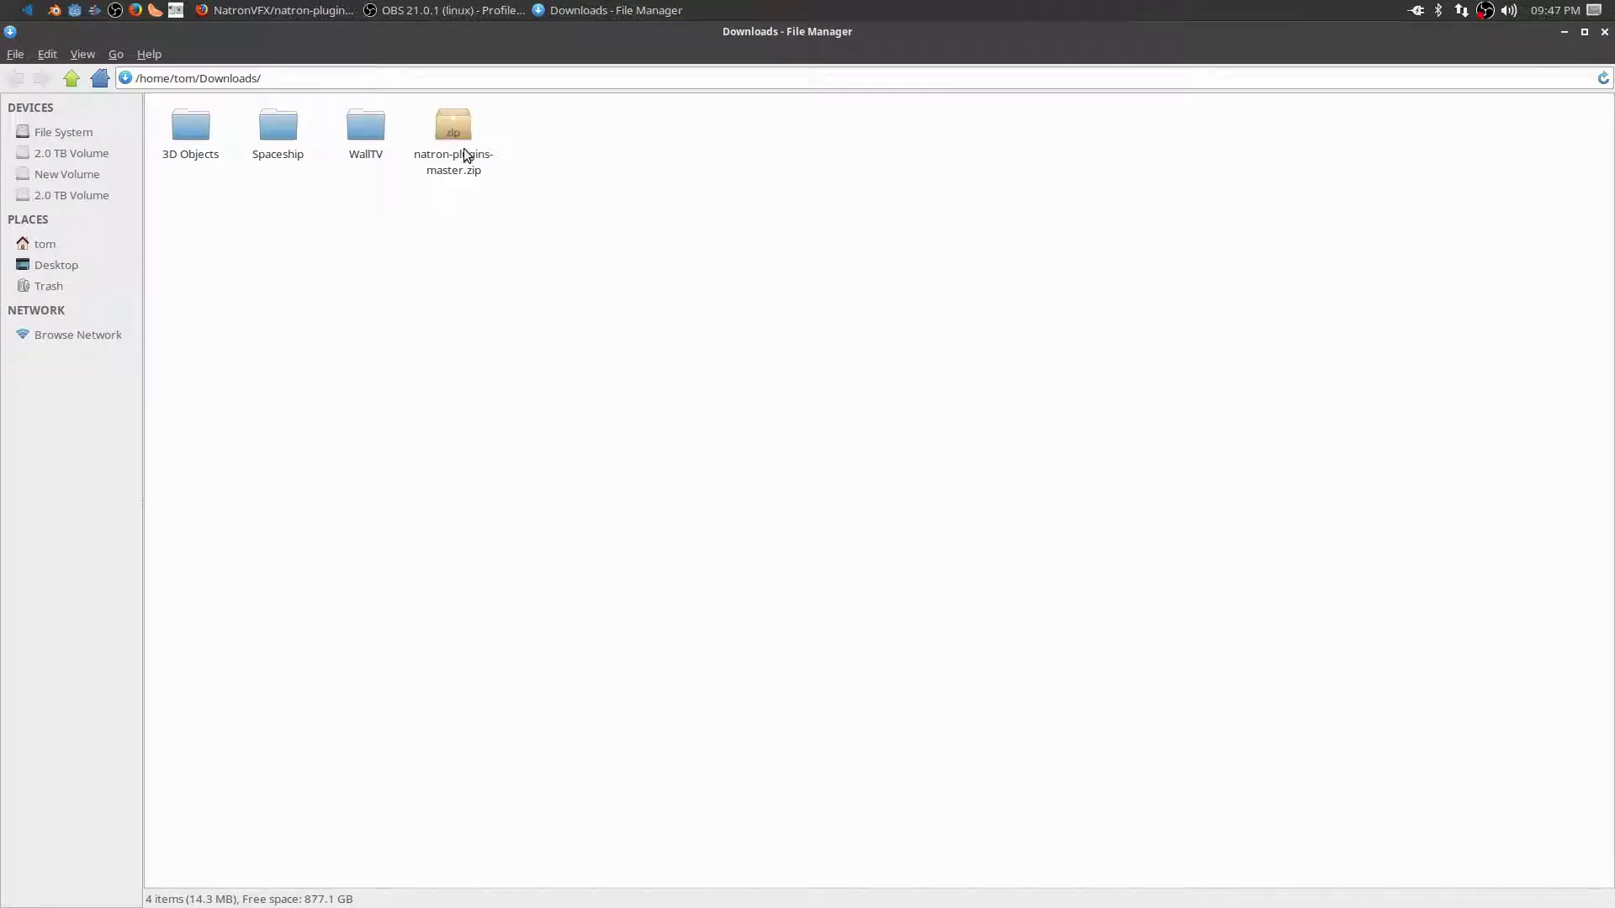
right_click(454, 131)
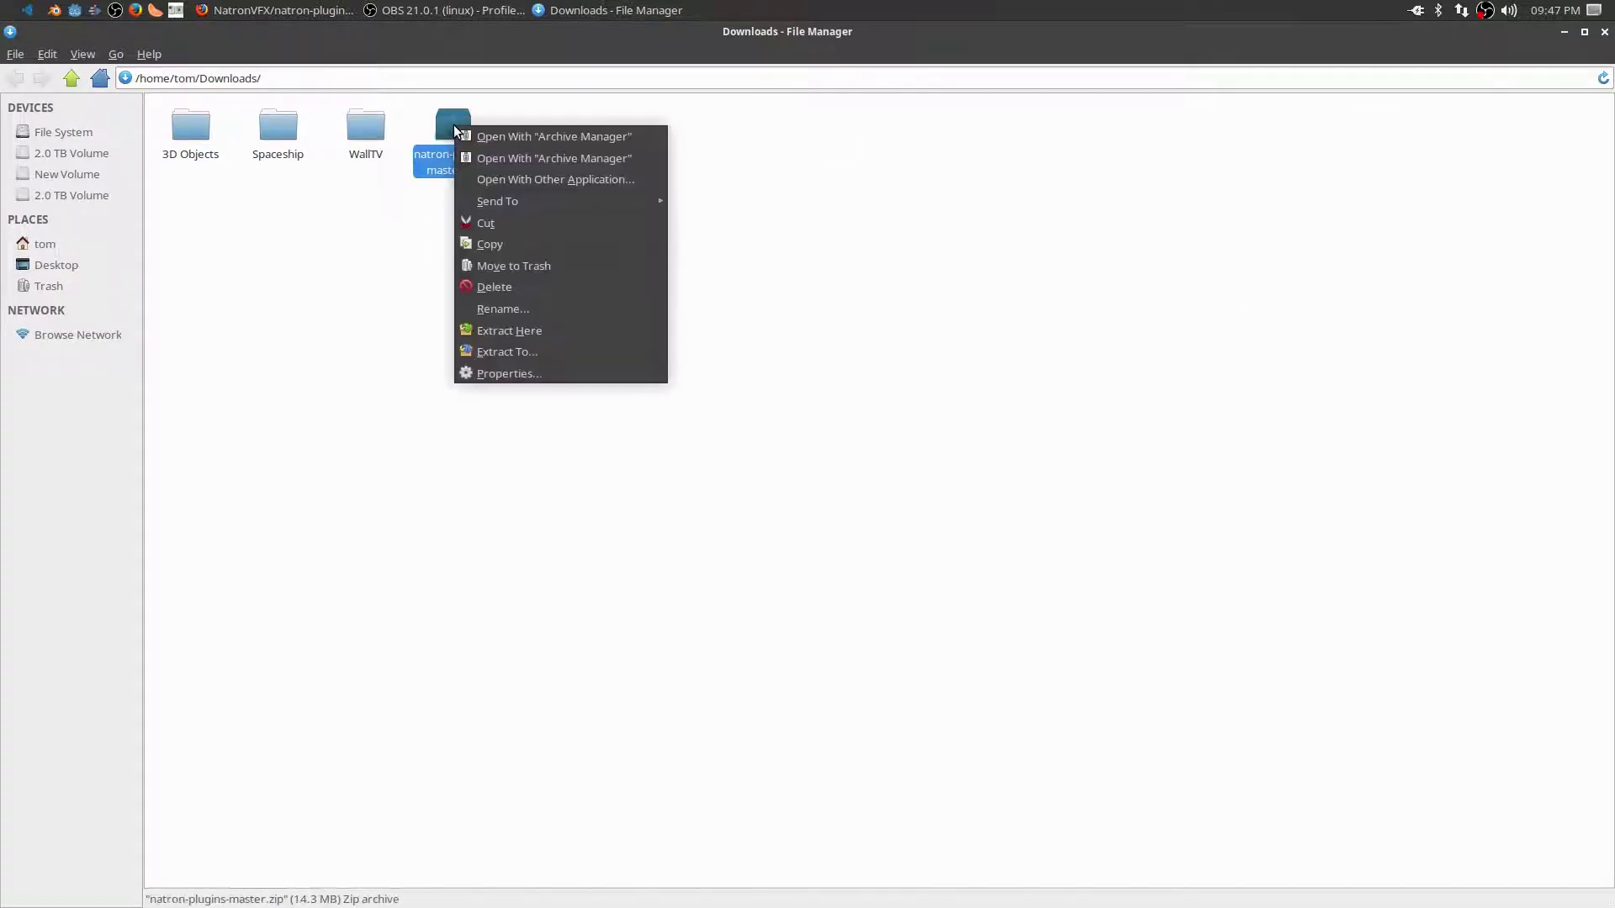
click(496, 225)
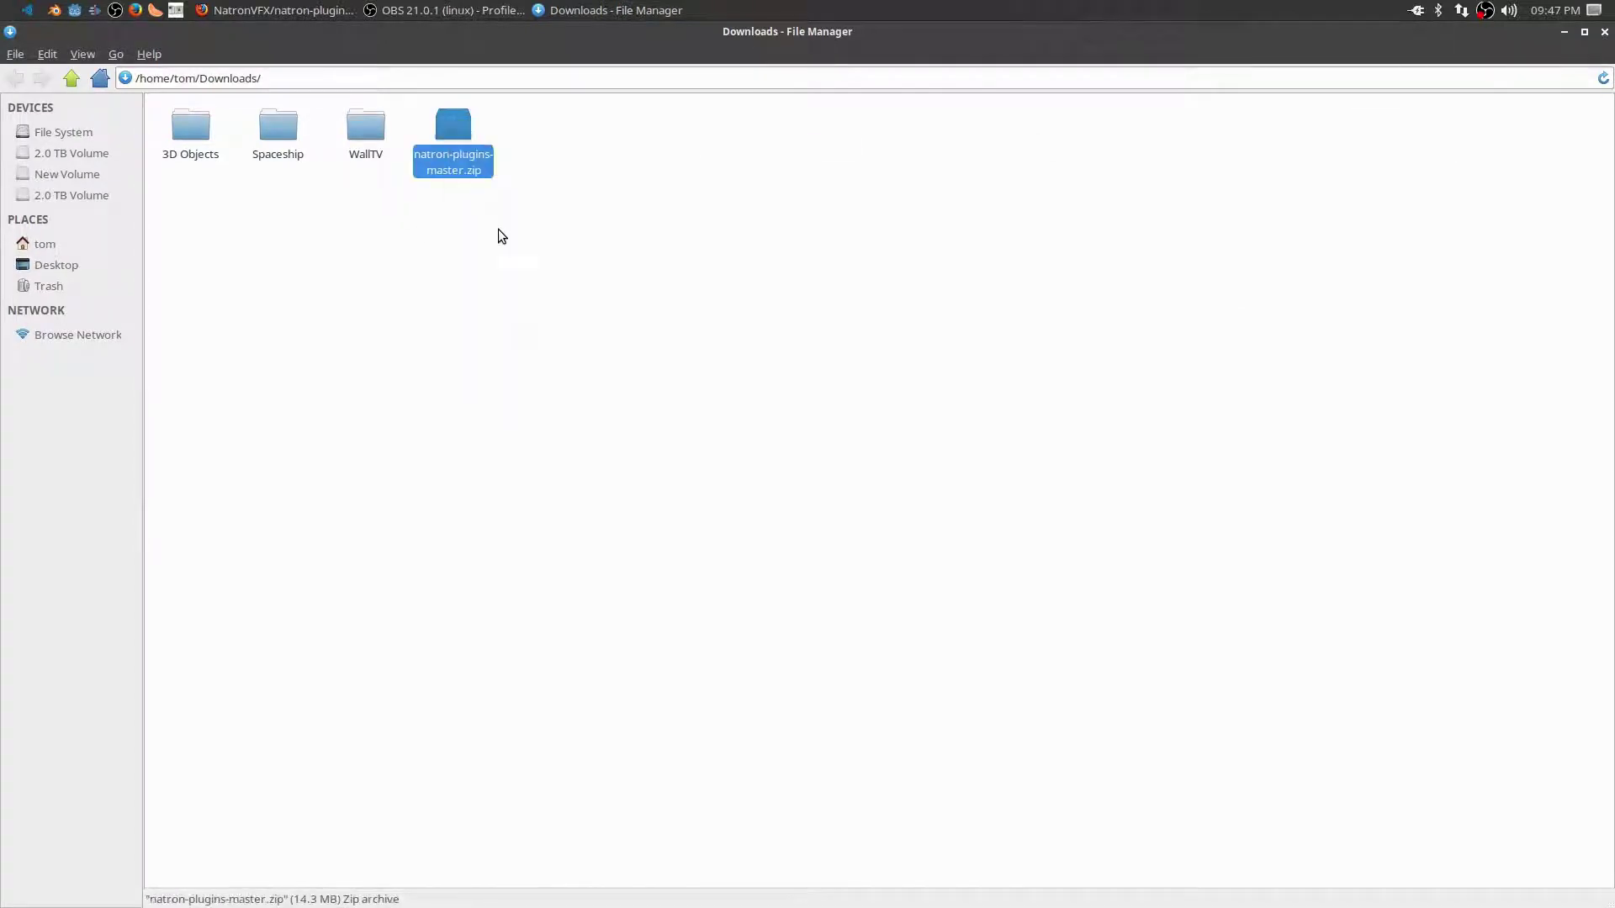
- Navigate from the home folder to /home/tom/Apps/Natron/Plugins/PyPlugs
click(53, 244)
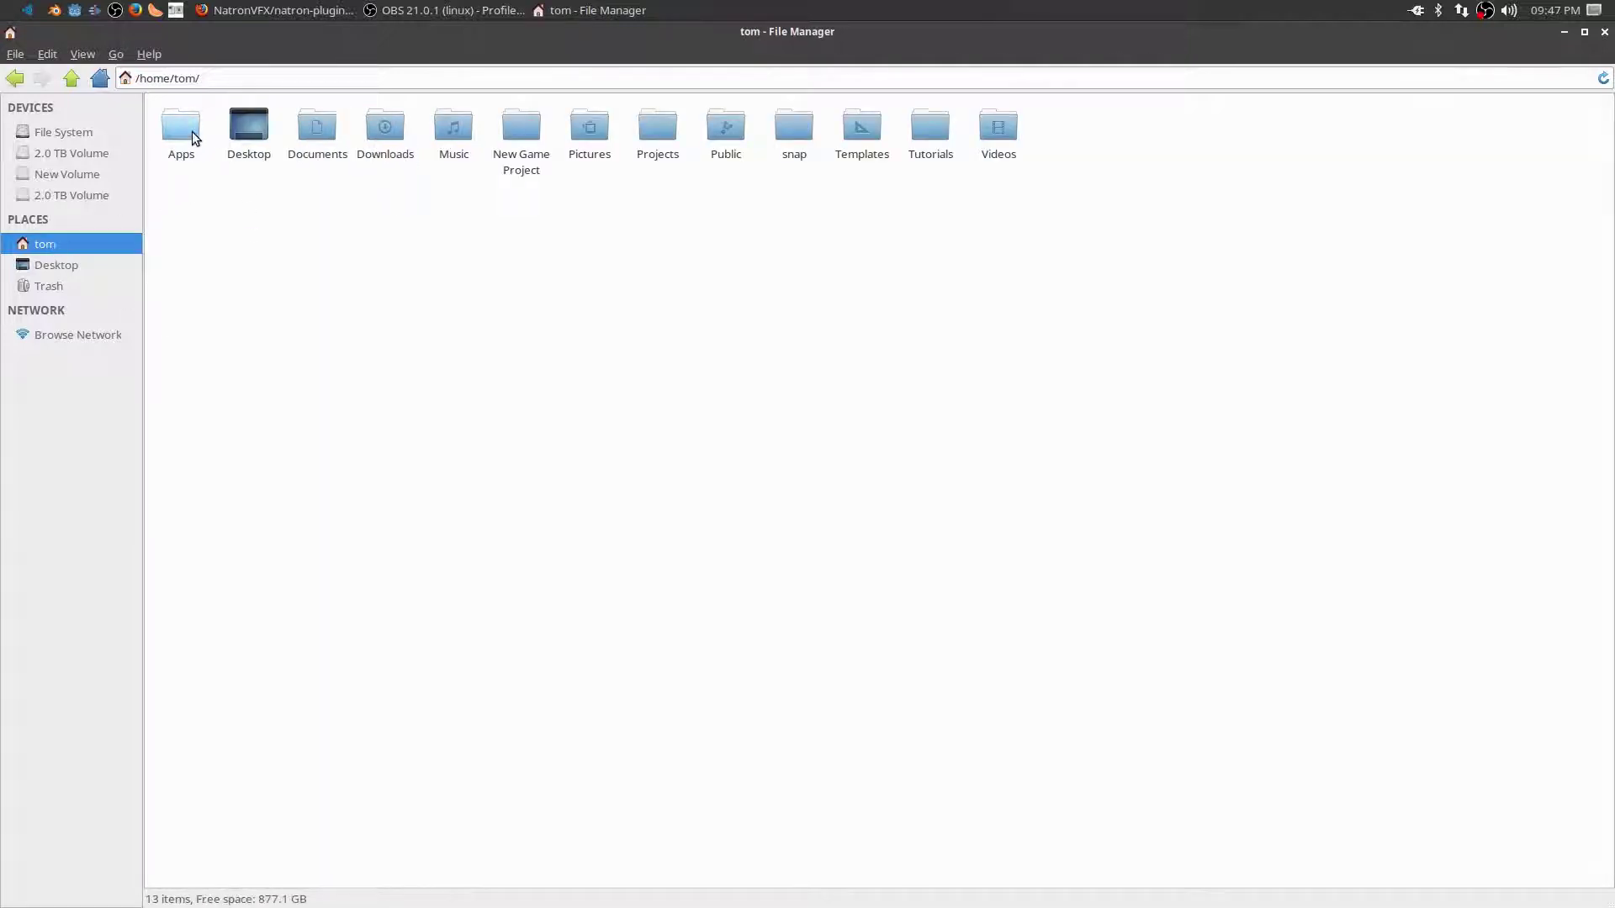
double_click(194, 138)
double_click(413, 126)
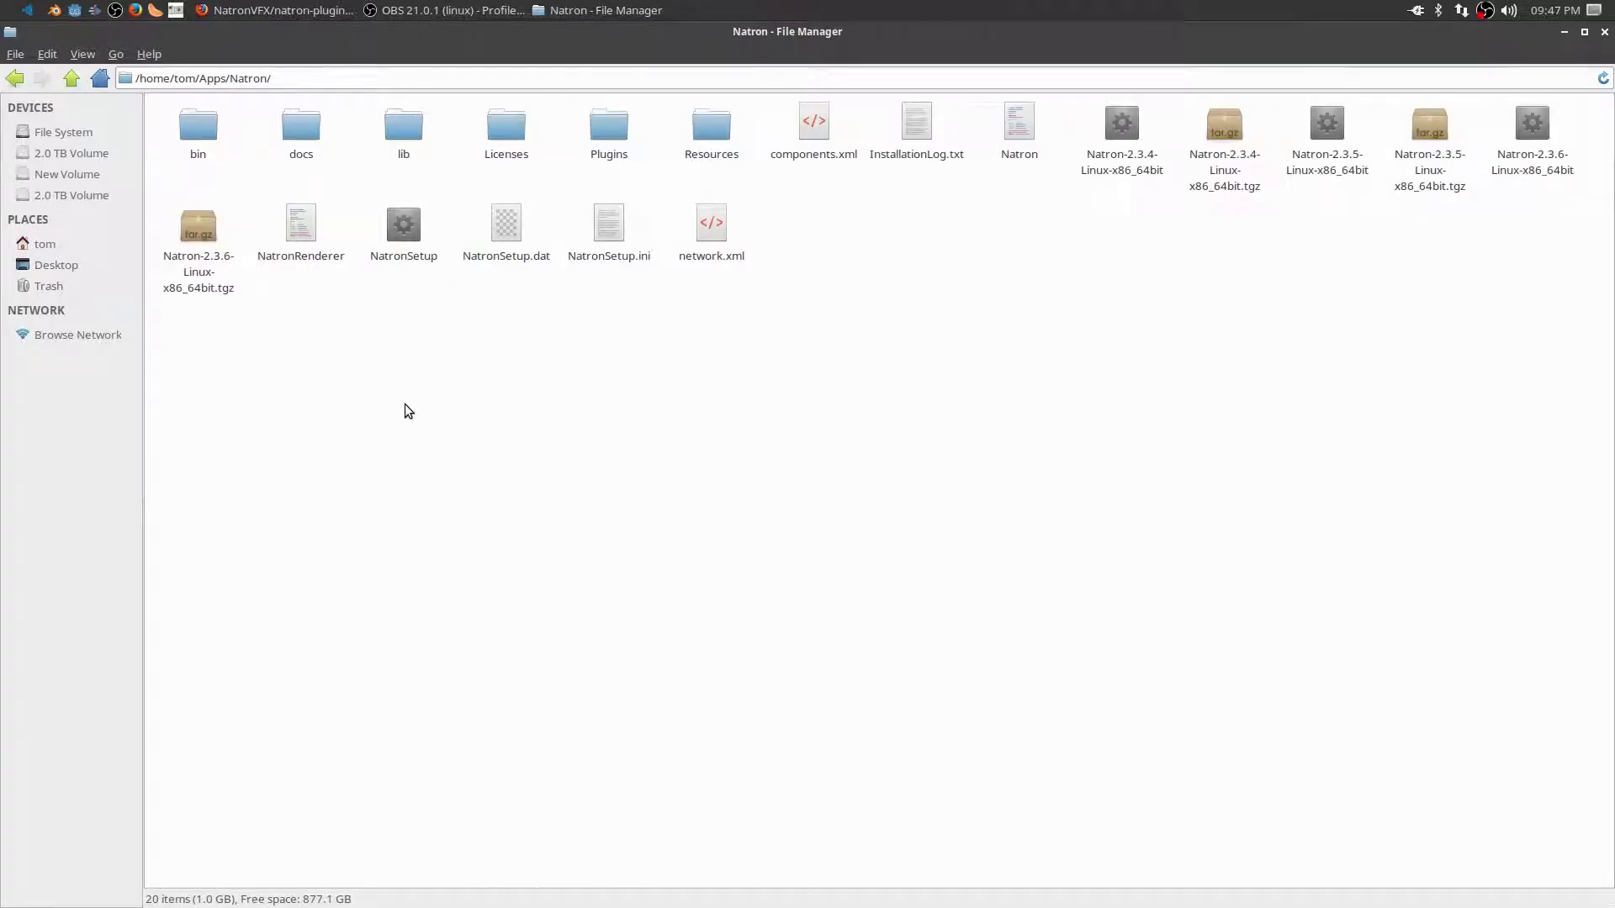
double_click(612, 126)
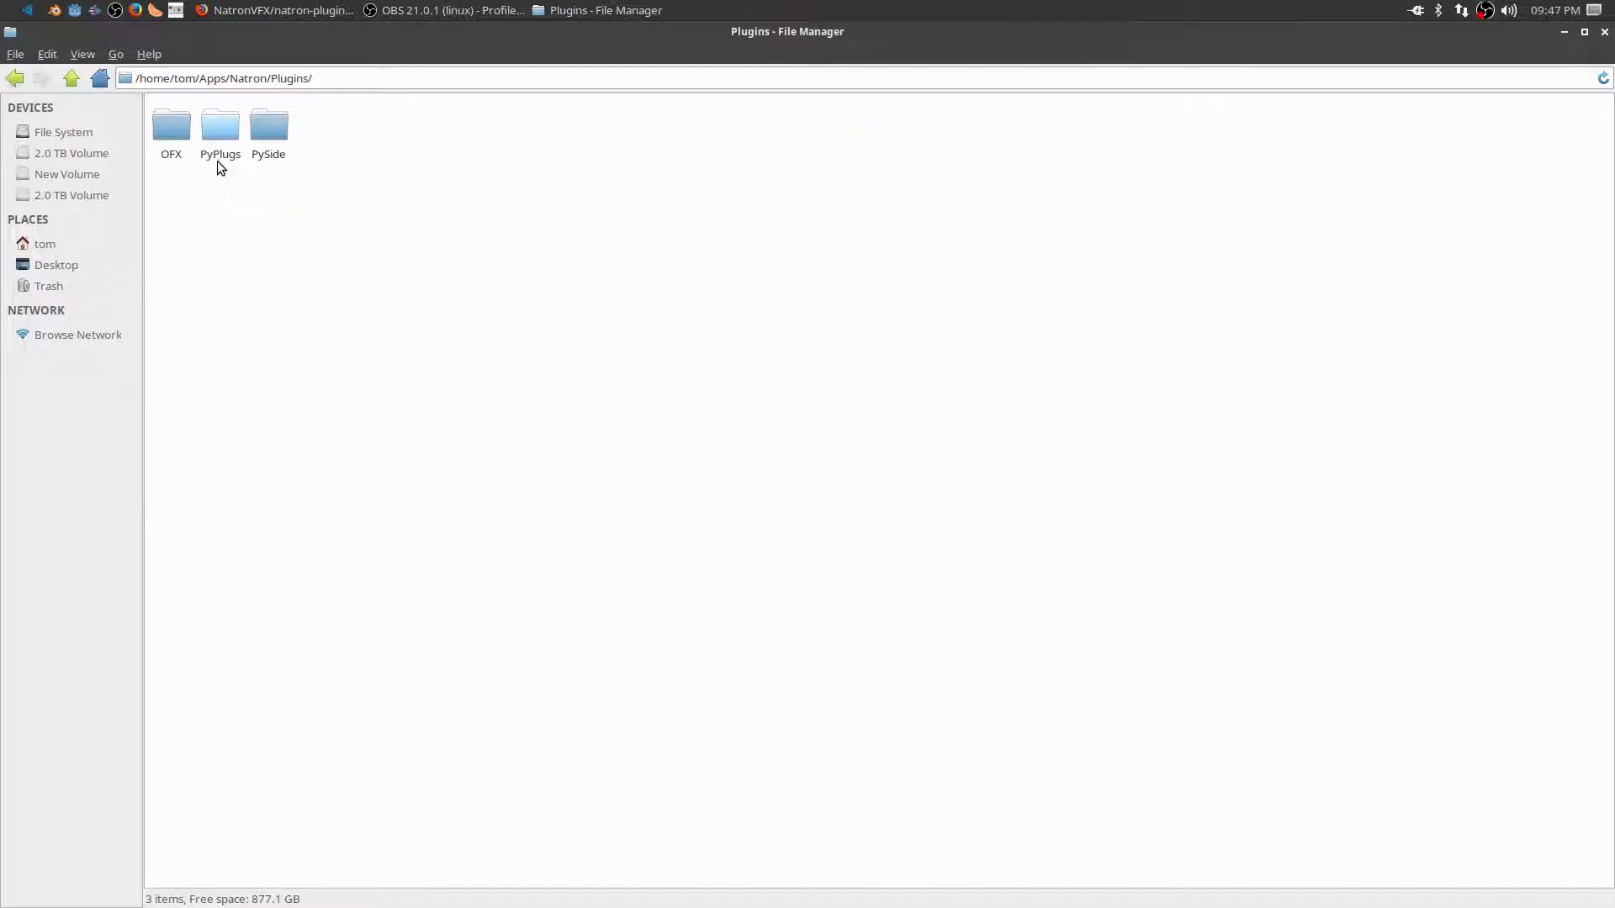
double_click(228, 129)
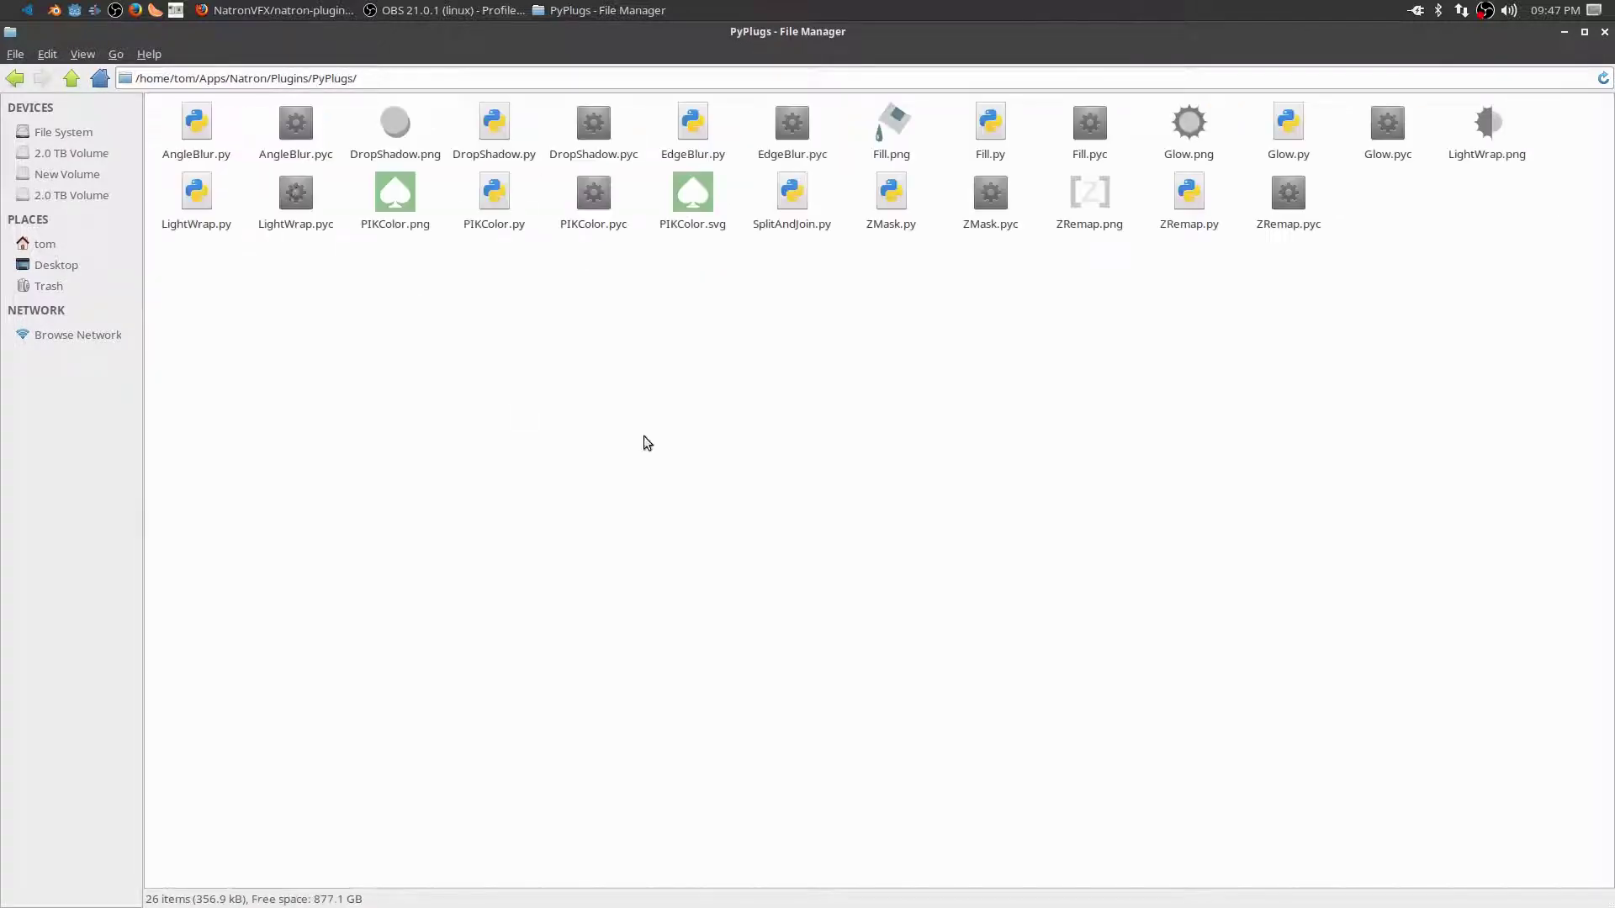
- Paste natron-plugins-master.zip into PyPlugs and extract it there
right_click(653, 396)
click(694, 445)
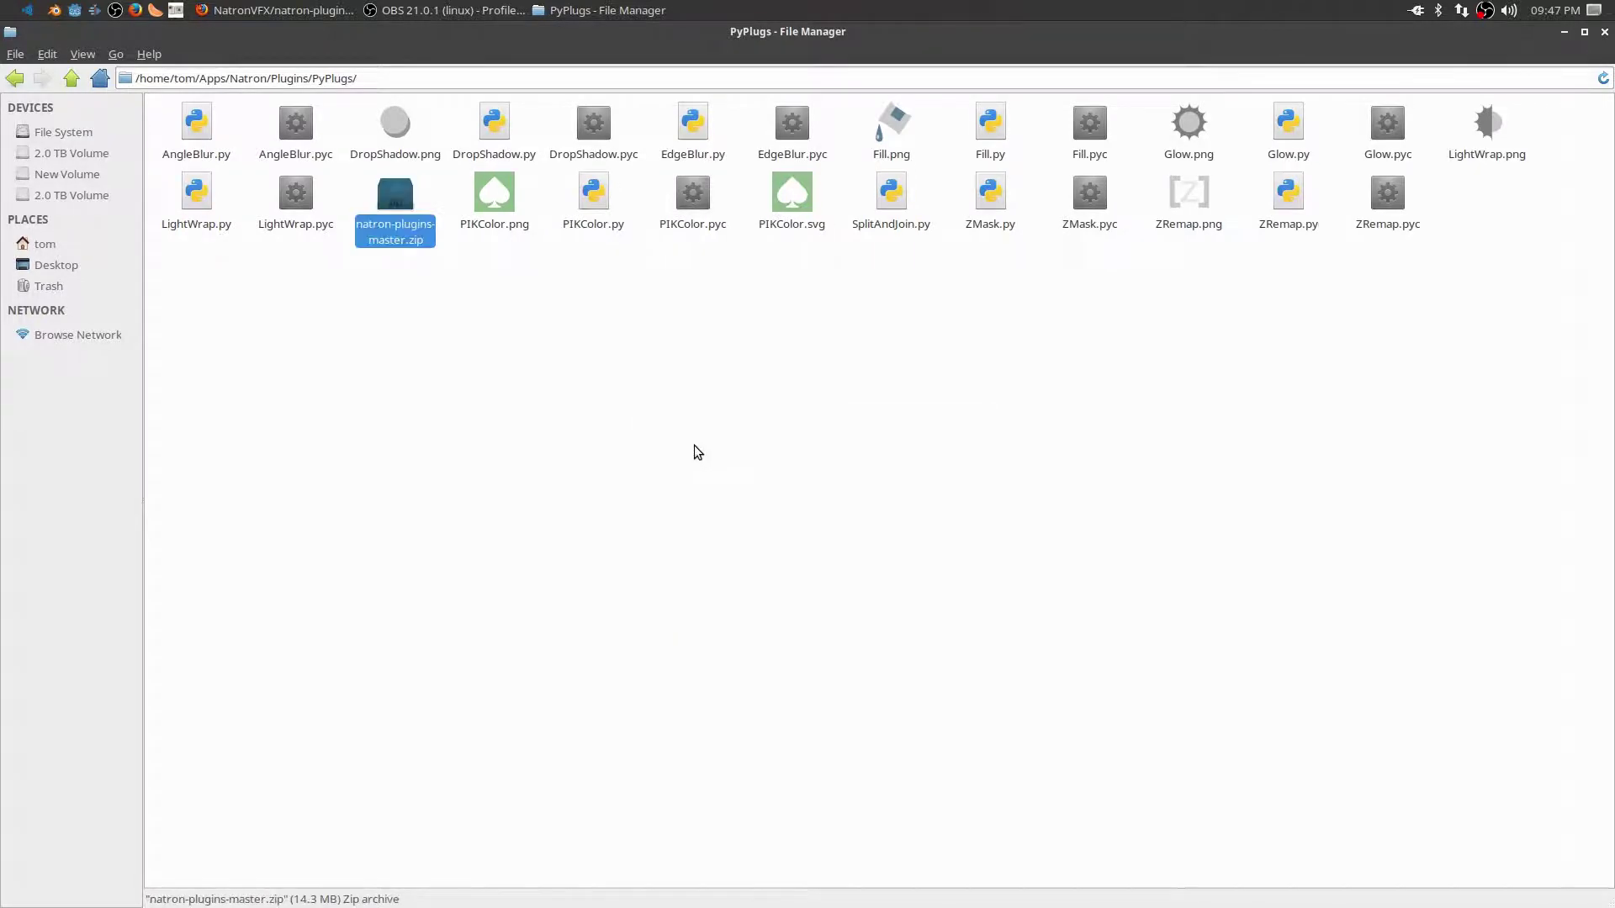
right_click(406, 197)
click(558, 406)
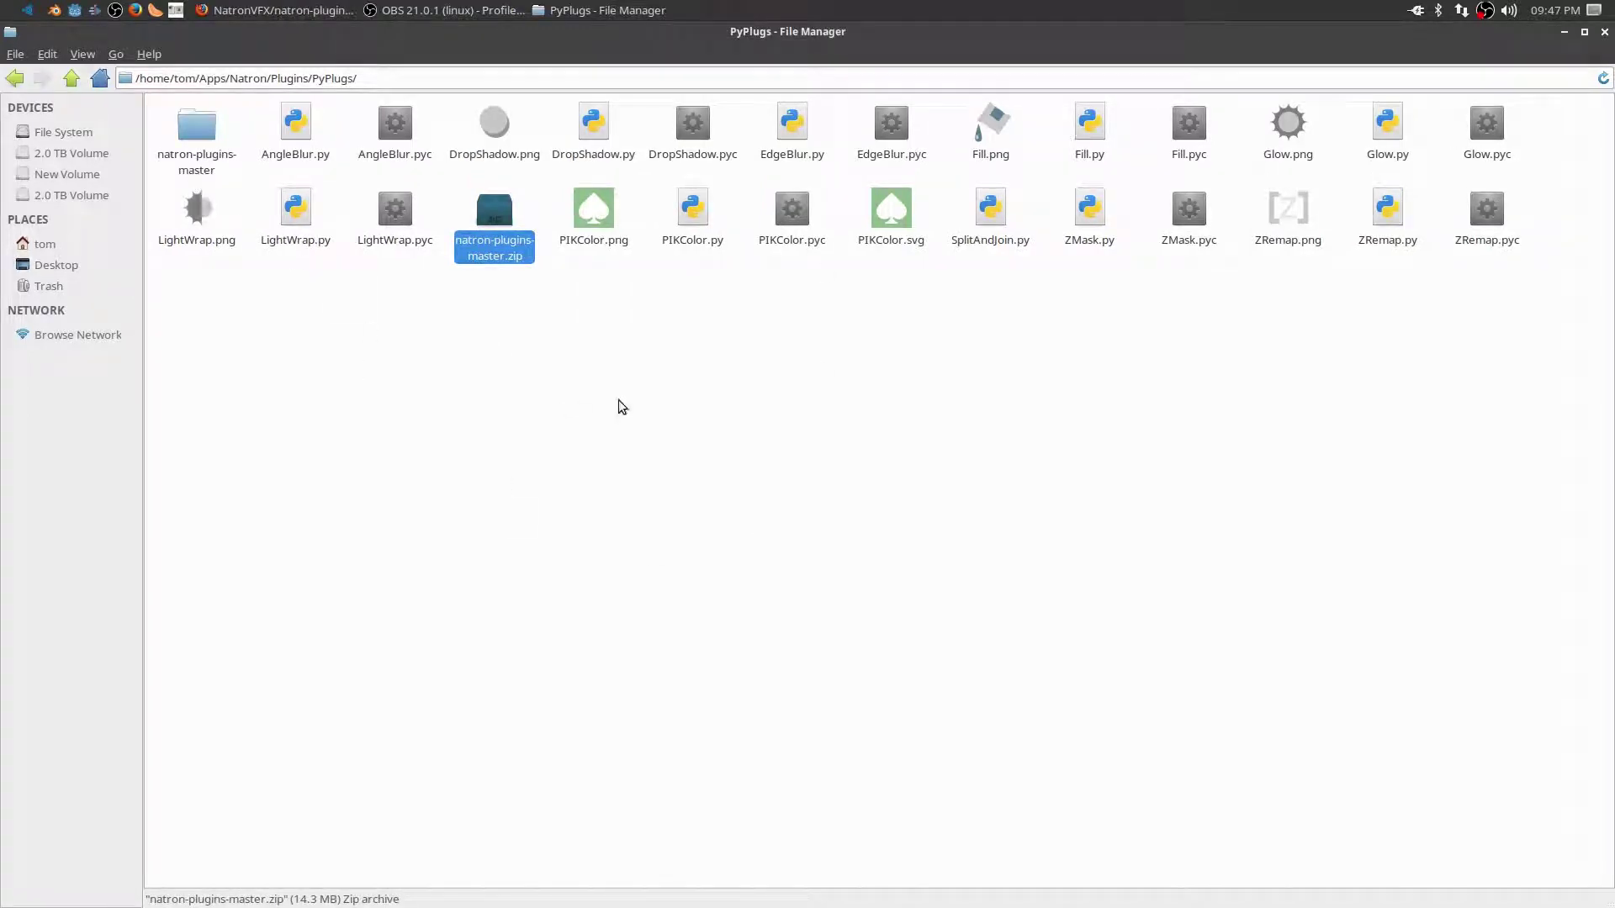
- Look inside the extracted Channel plugins folder, return to PyPlugs, and delete the zip
double_click(204, 131)
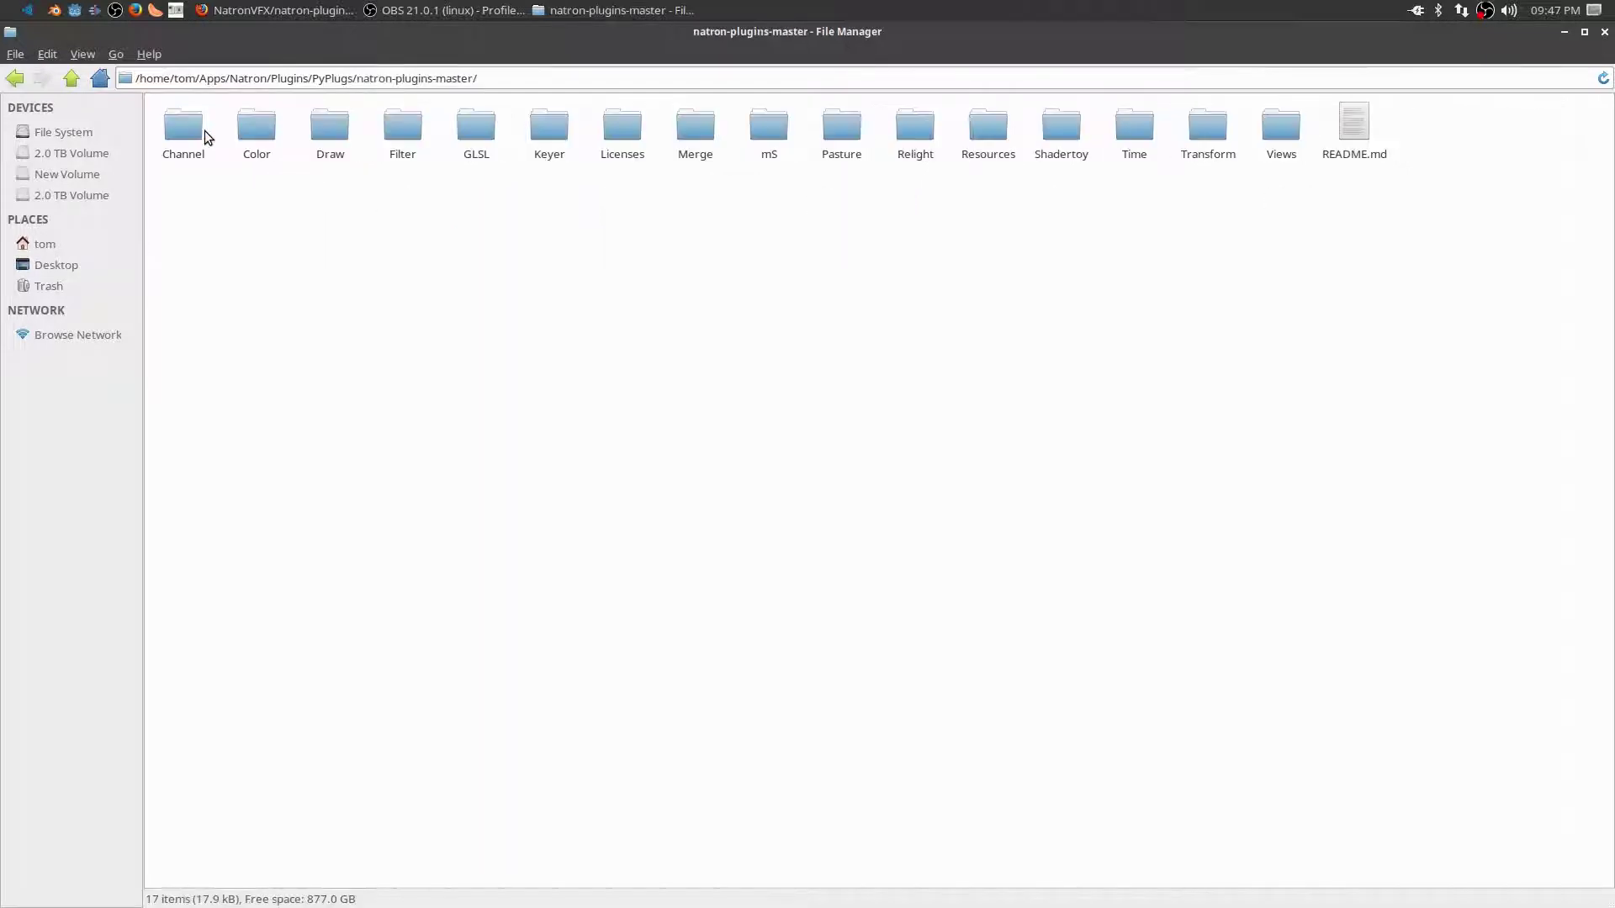
click(182, 126)
double_click(182, 129)
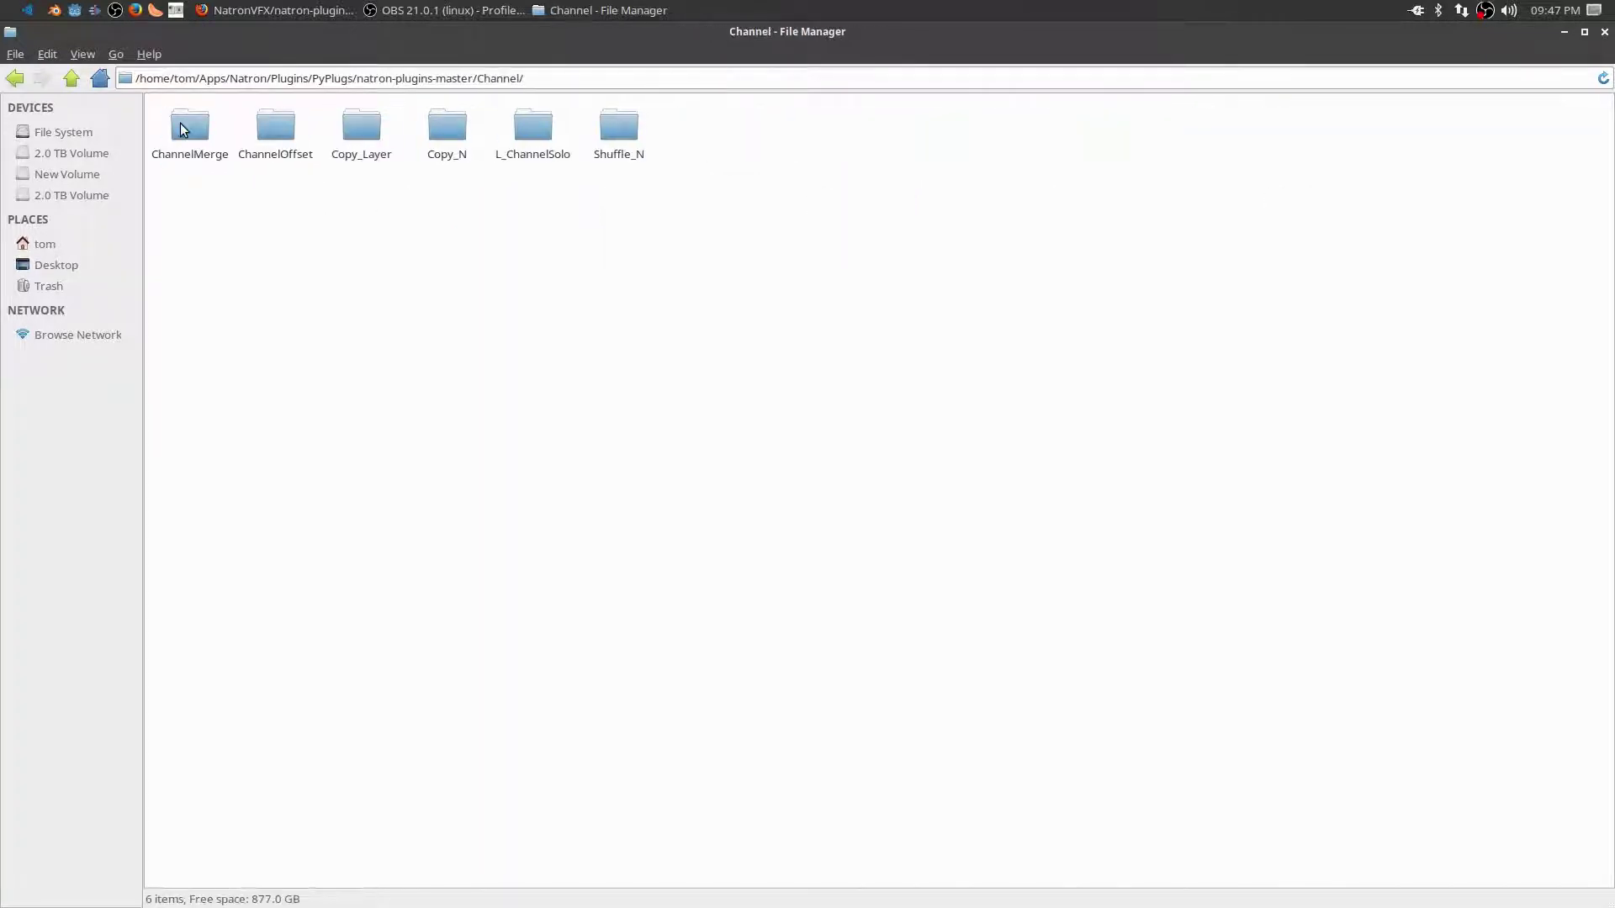
click(71, 78)
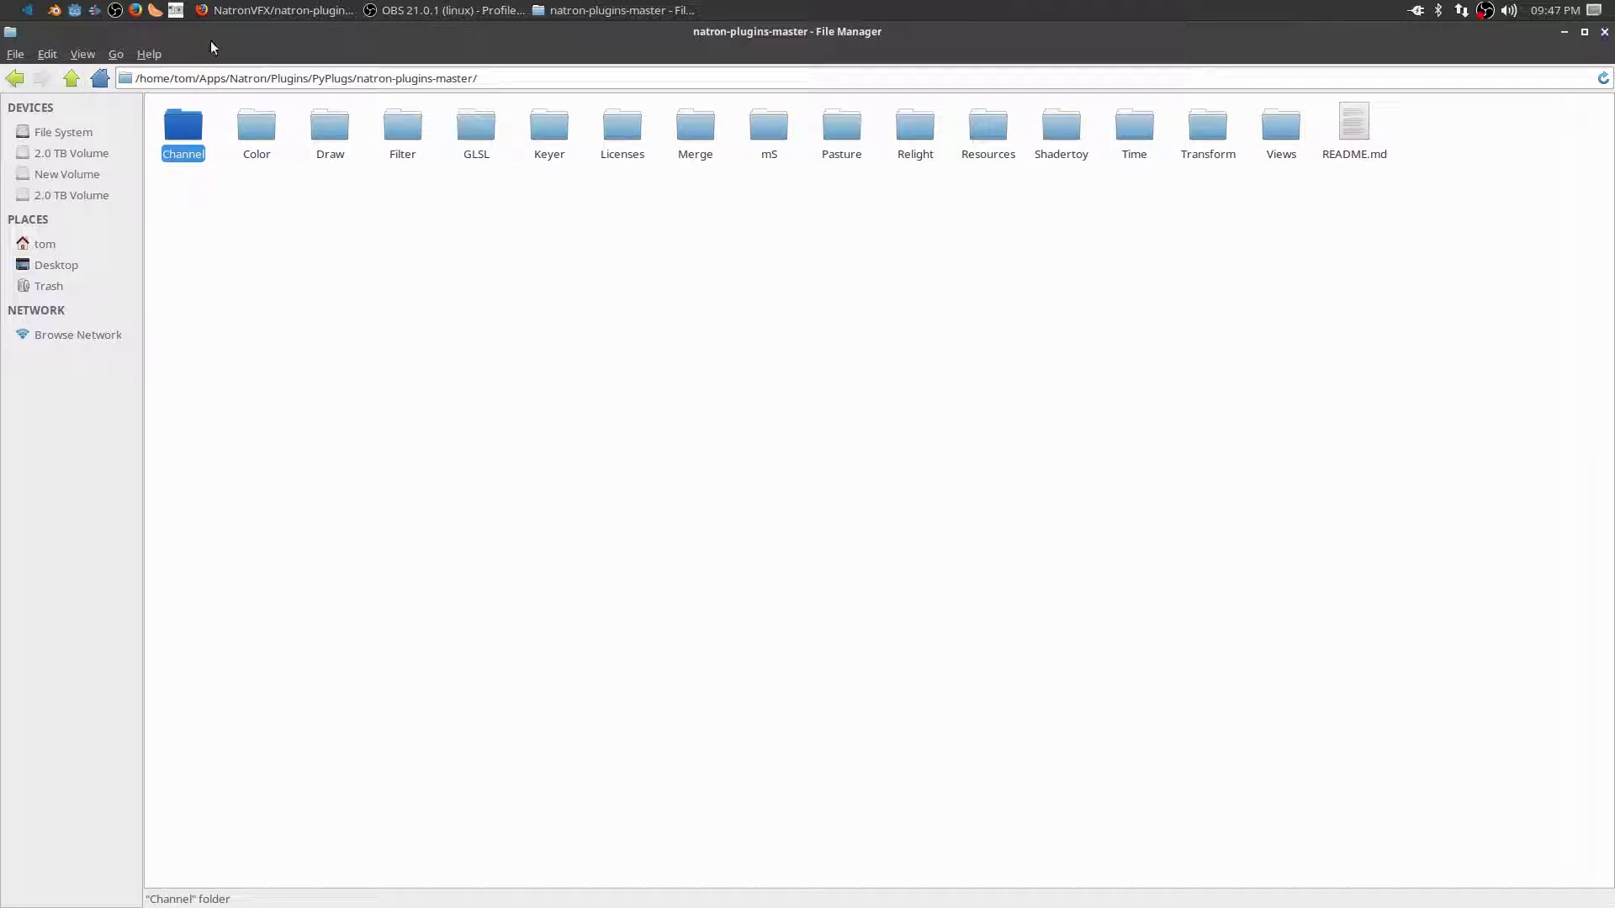
click(72, 78)
click(509, 221)
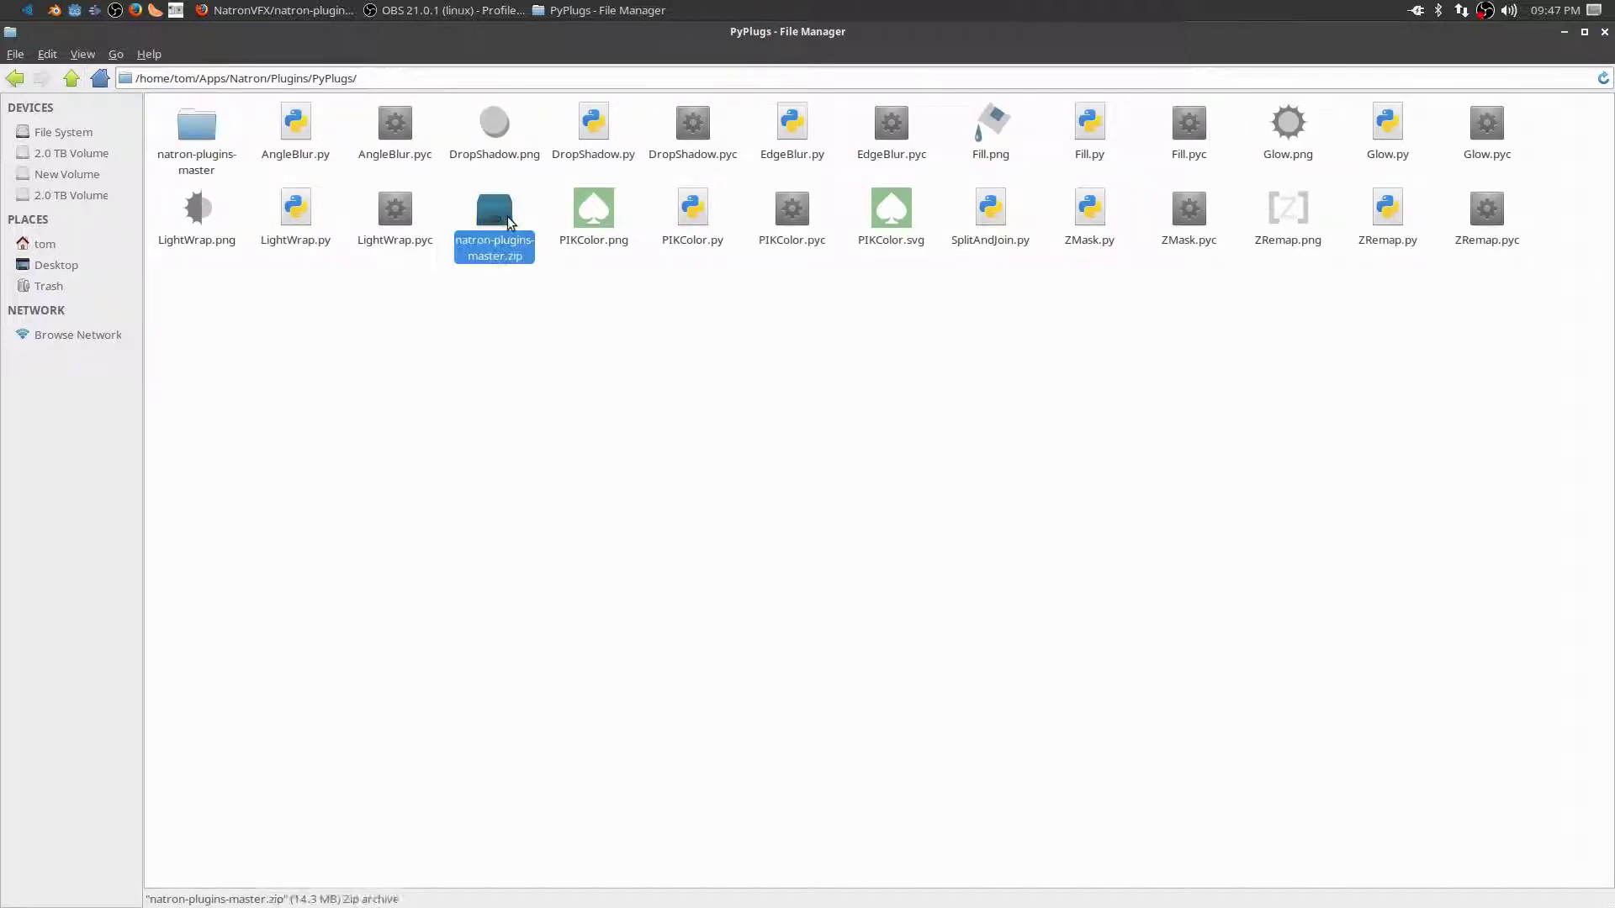
key(Delete)
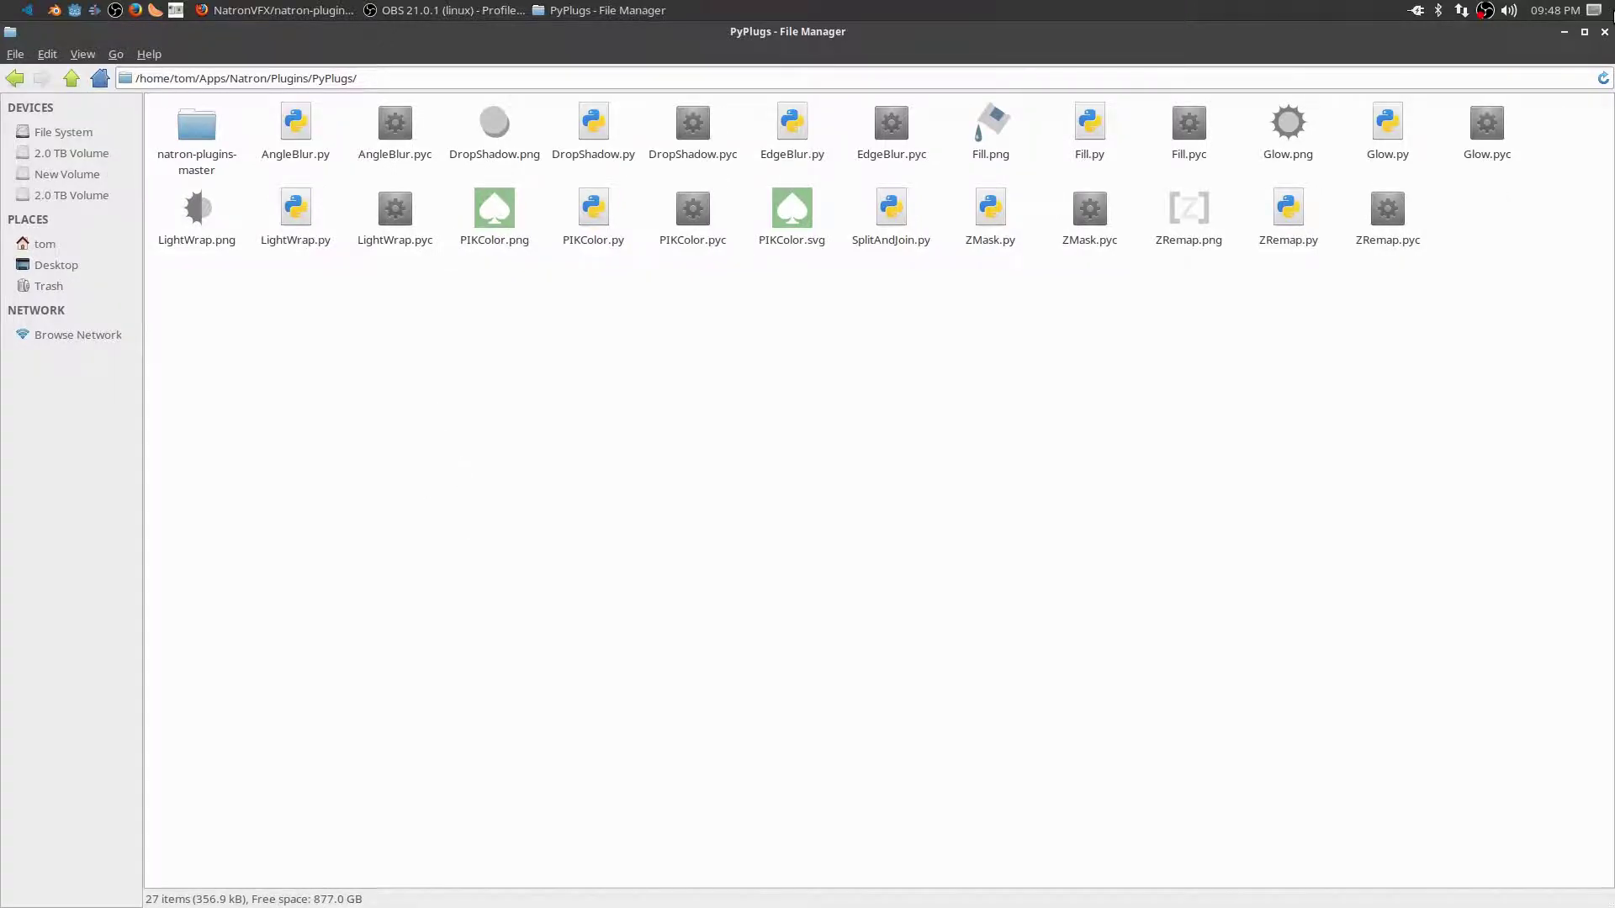
- Close File Manager and Firefox, then launch Natron2 from the Graphic Design menu
click(1604, 32)
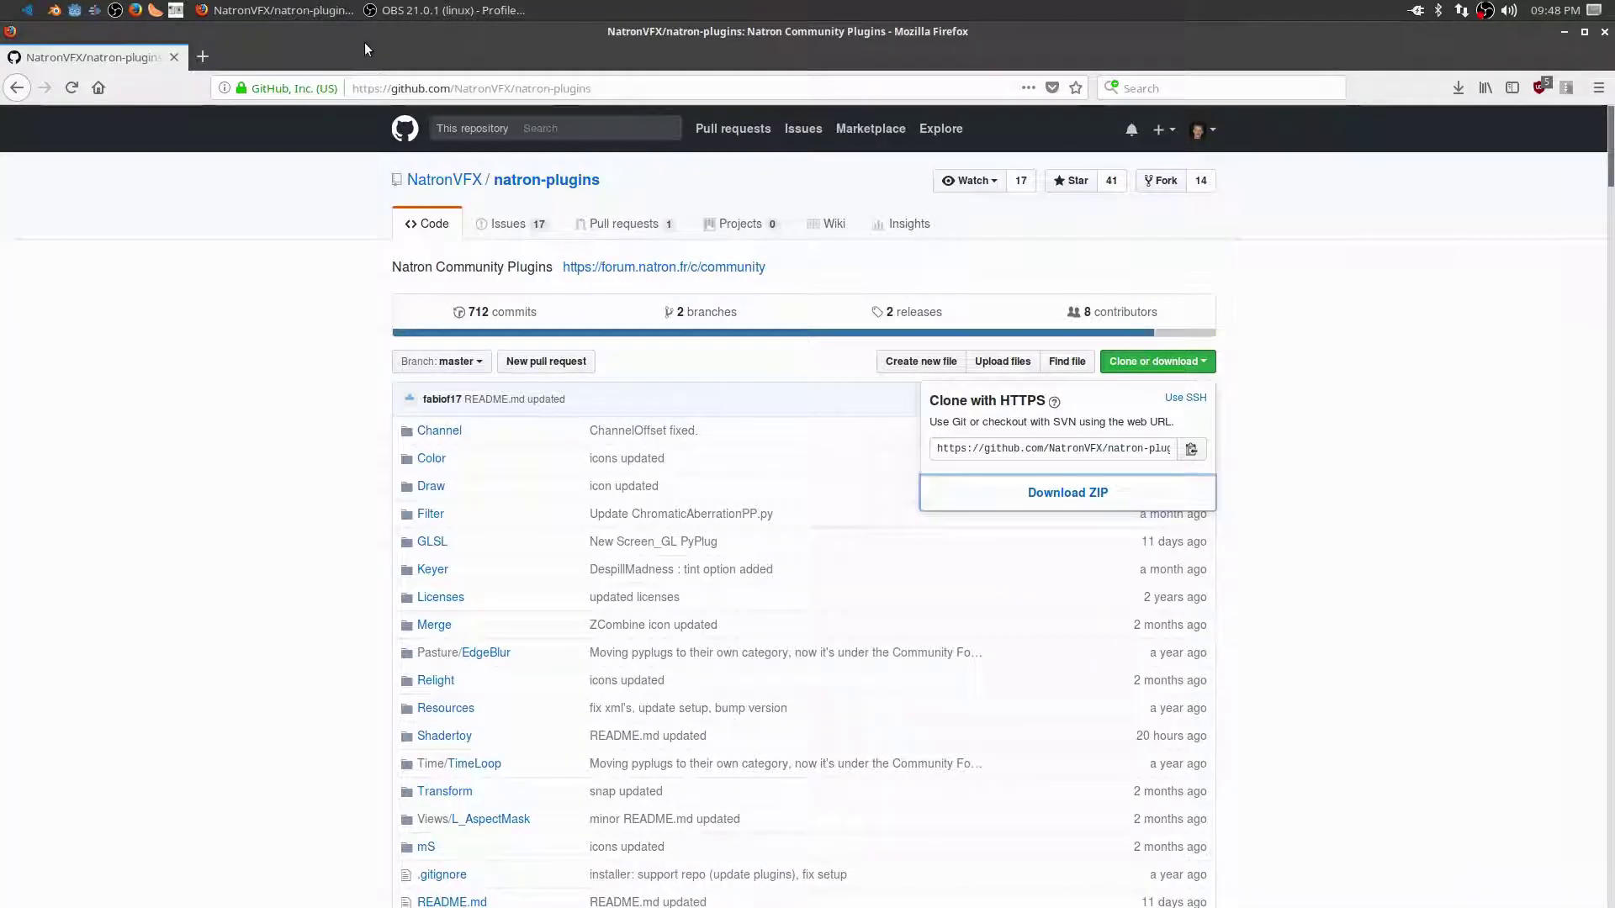
click(1604, 31)
click(30, 11)
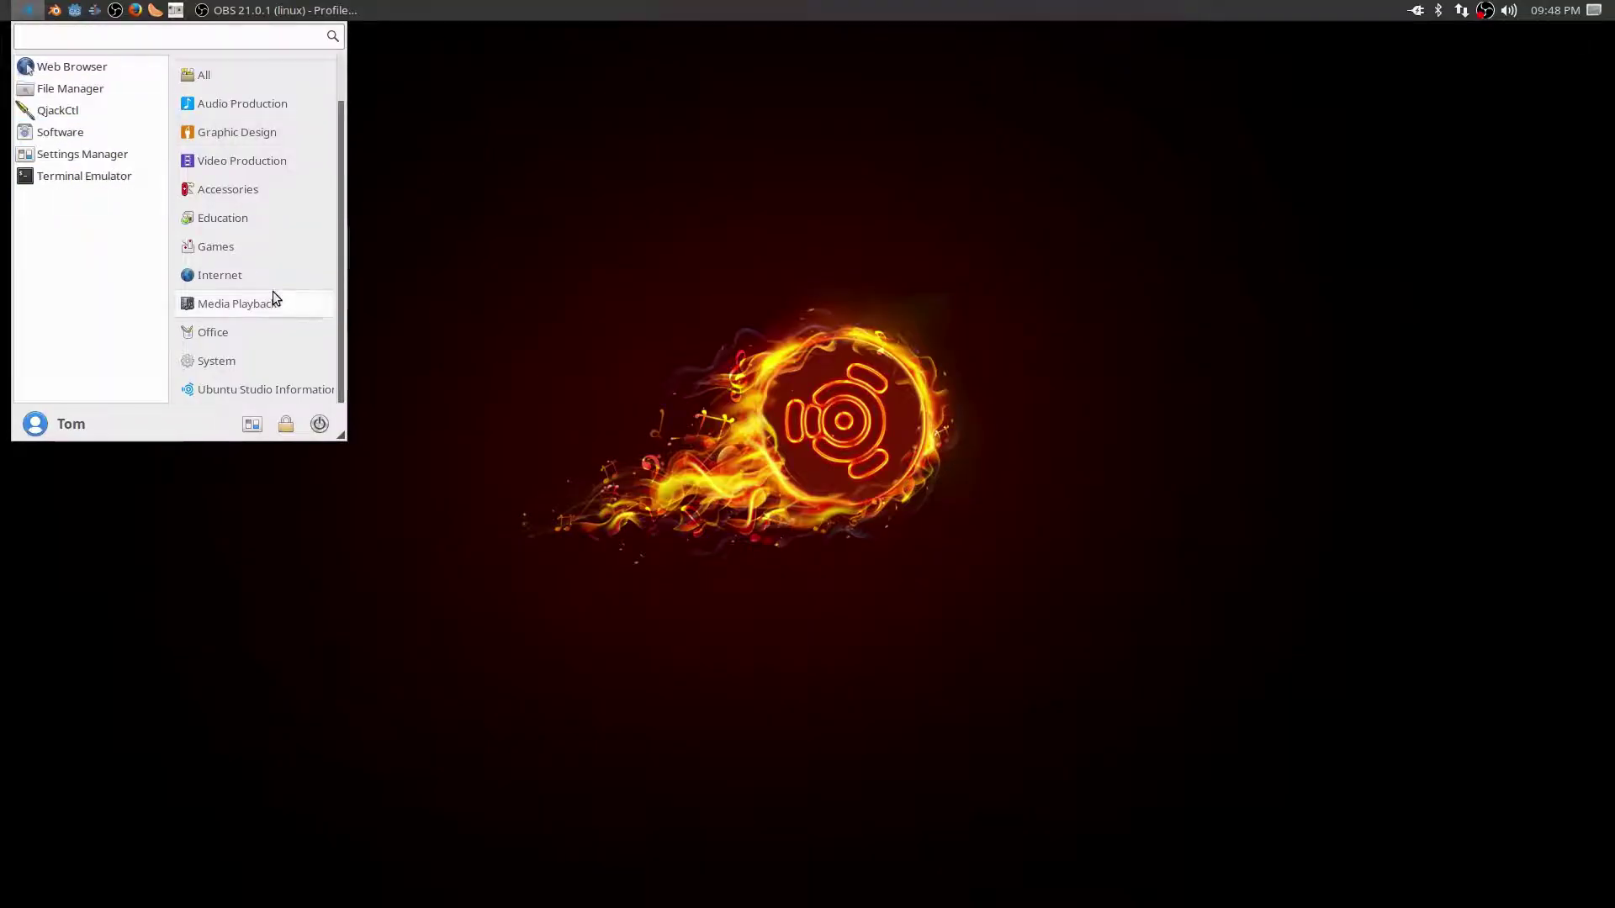
click(252, 134)
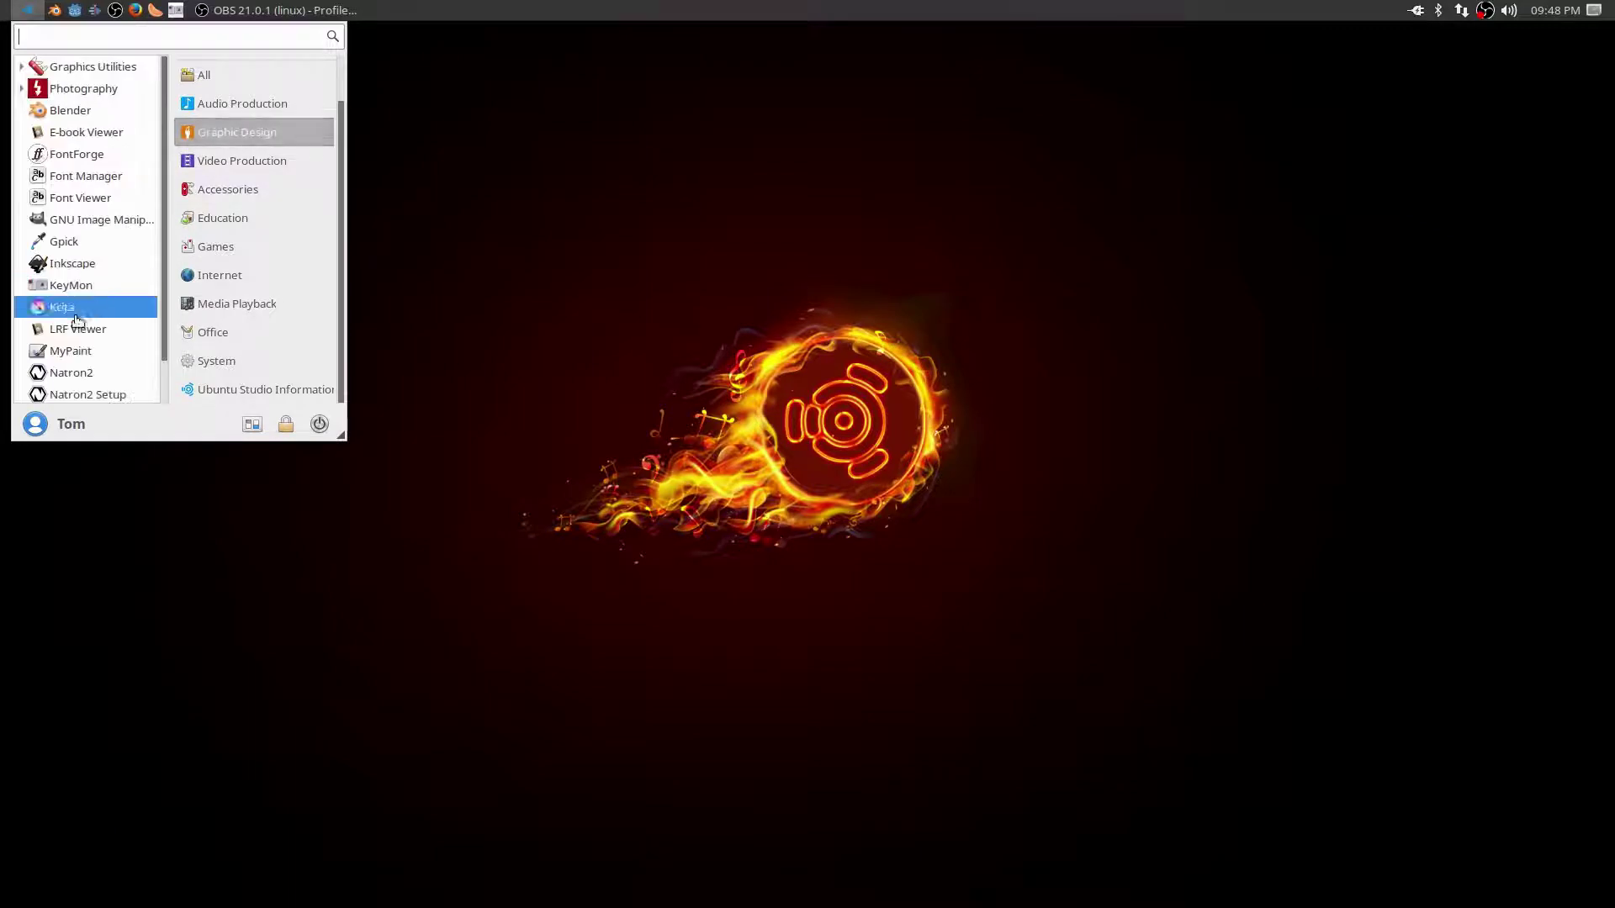
click(81, 376)
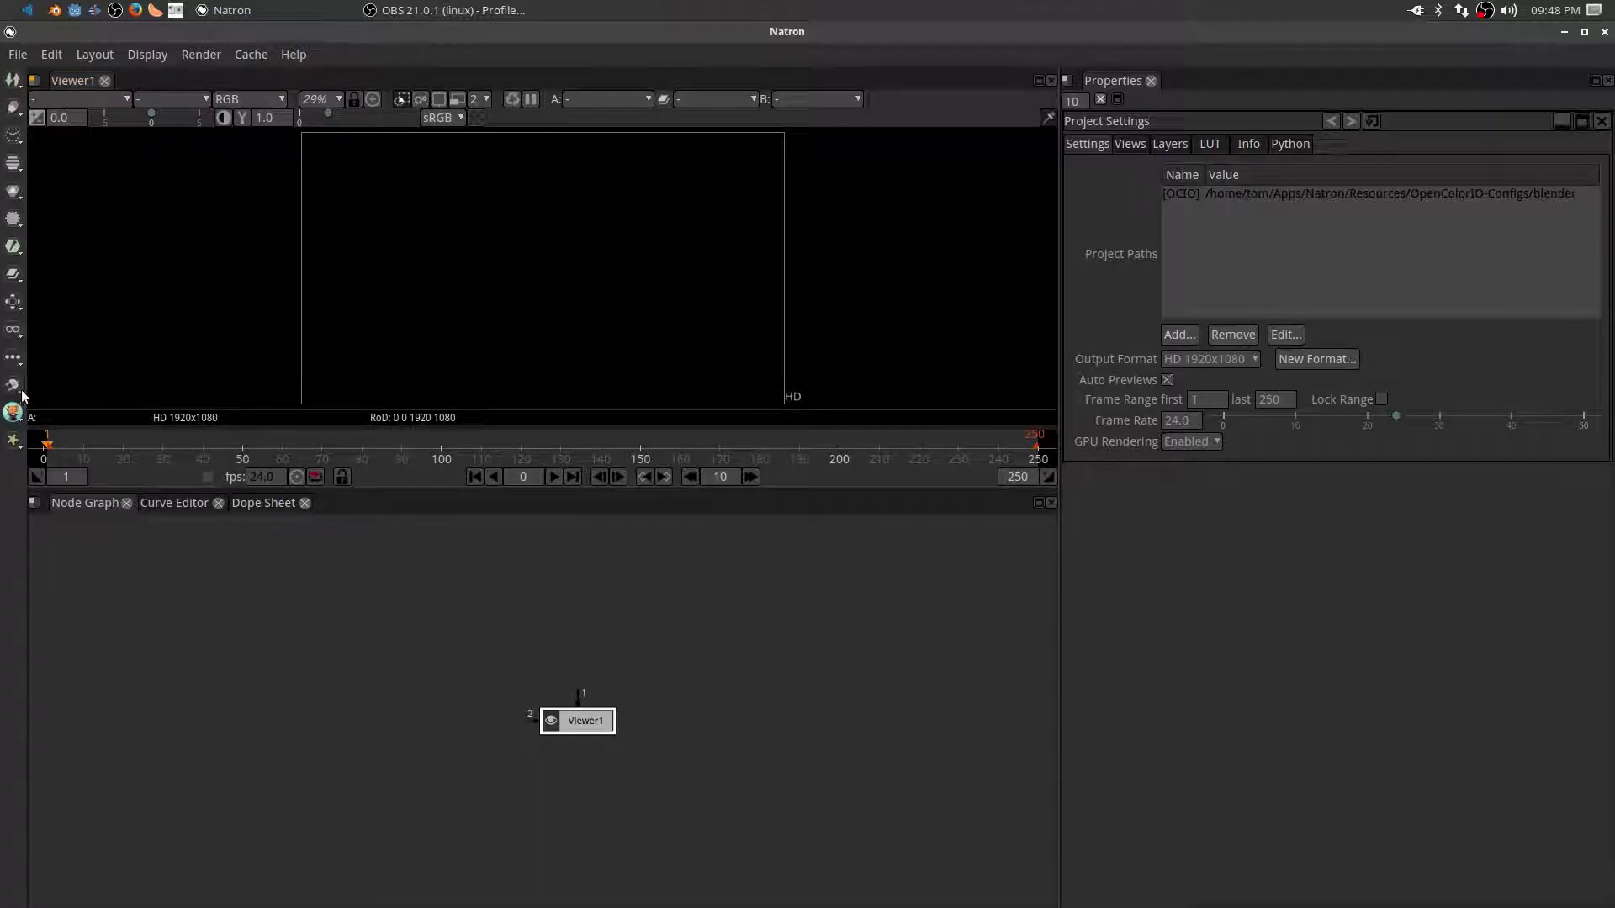
- Browse the PyPlugs plugin categories without adding any, then drop mad-max-fury.jpg in as a Read node
click(19, 390)
mouse_move(48, 387)
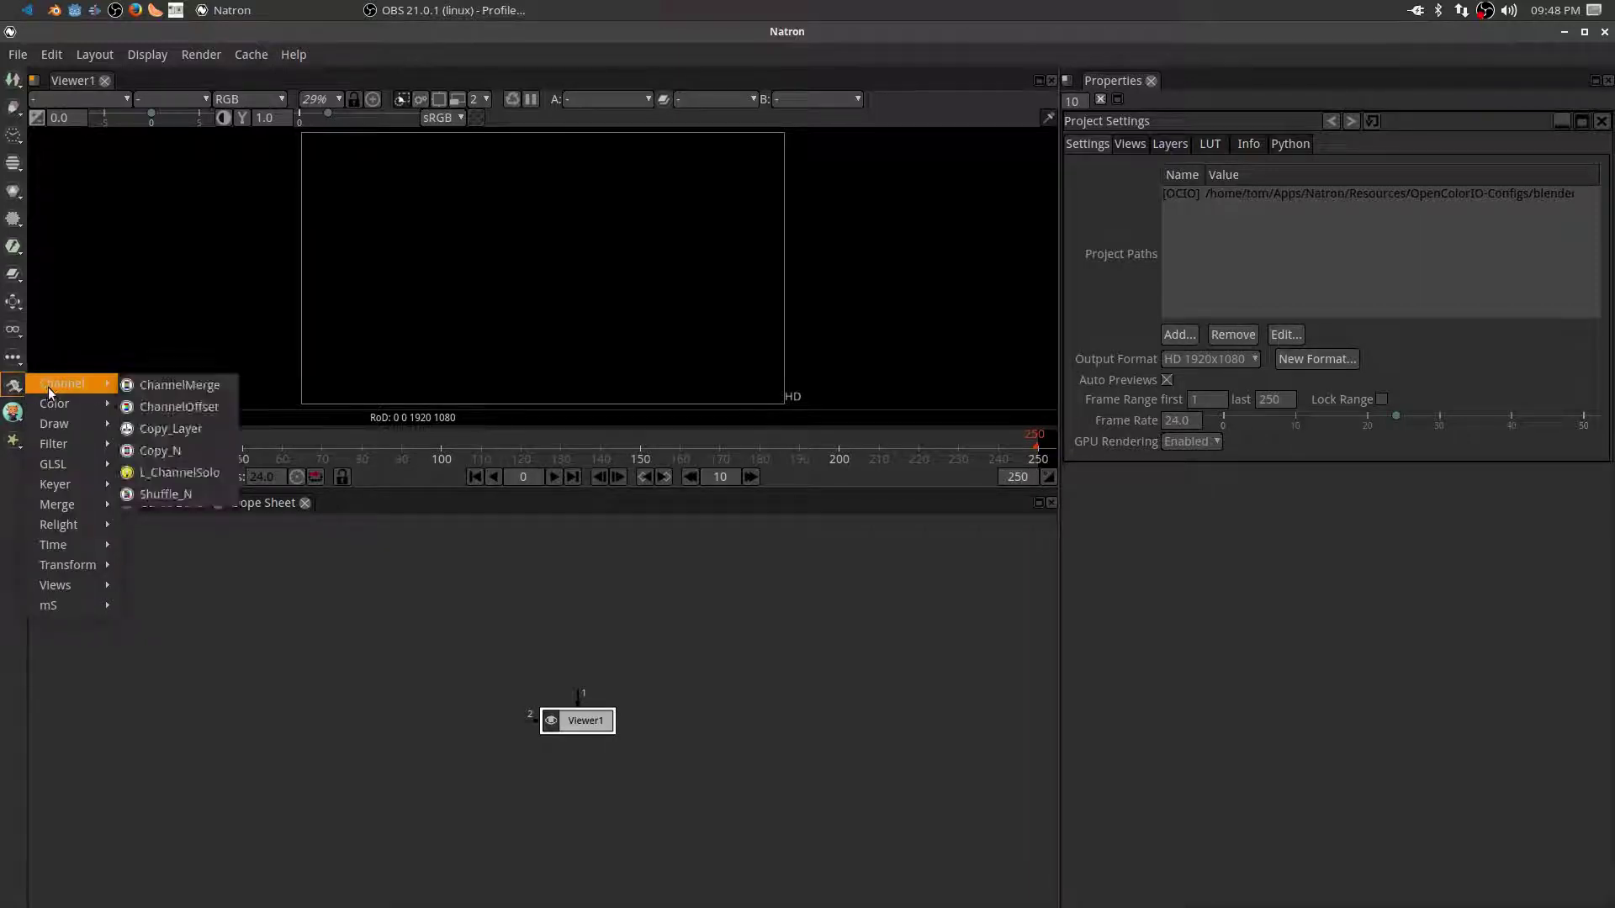
mouse_move(63, 425)
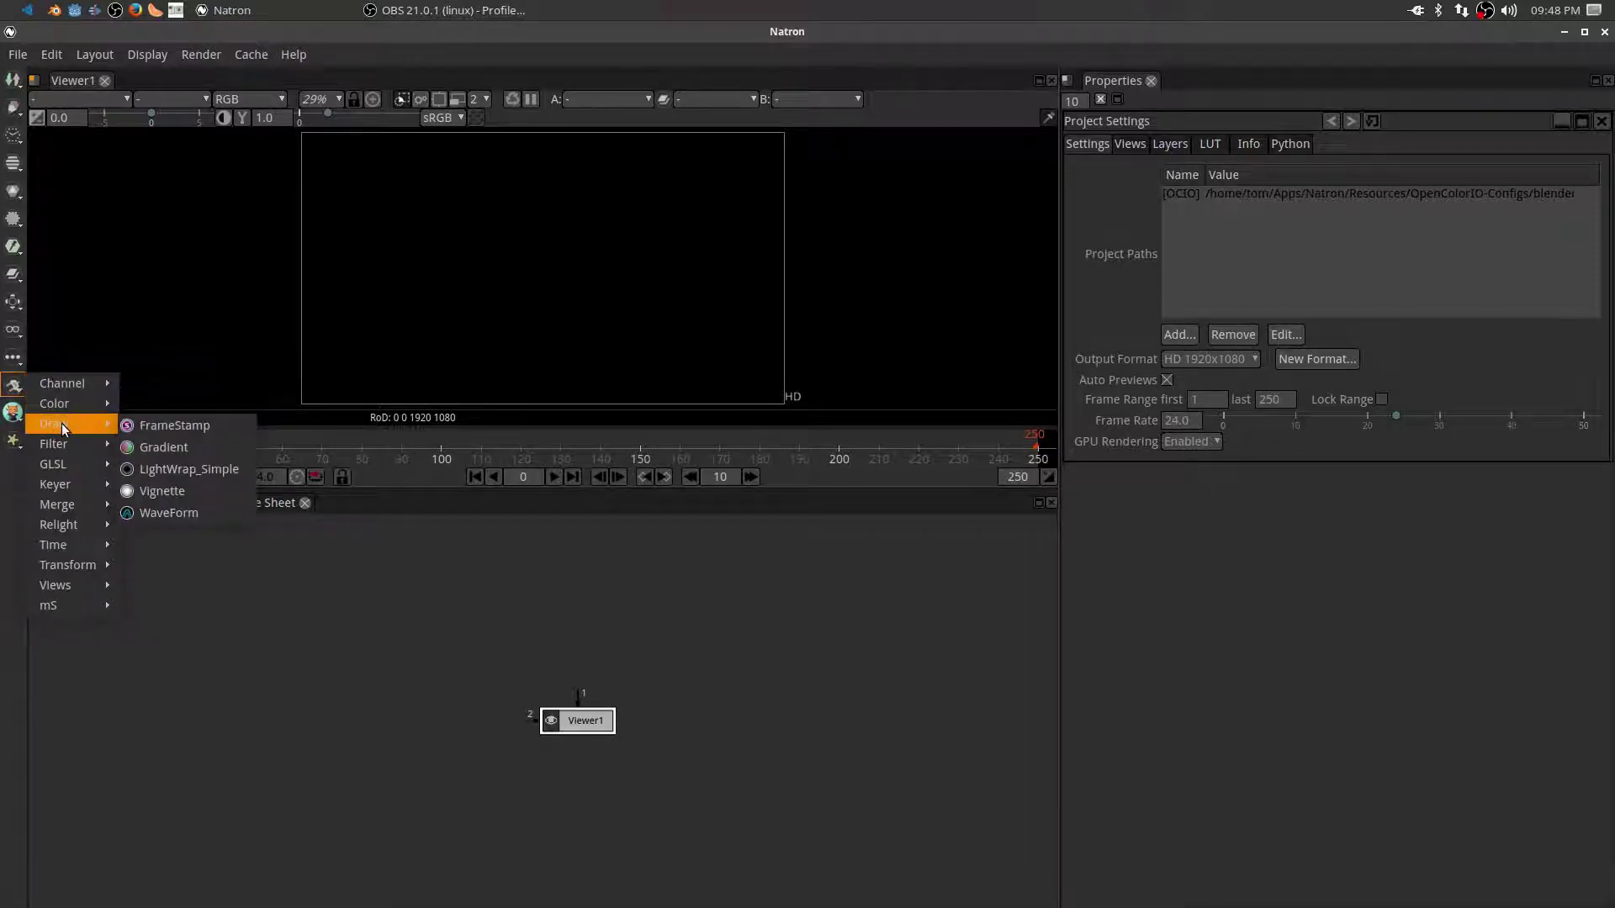
mouse_move(63, 467)
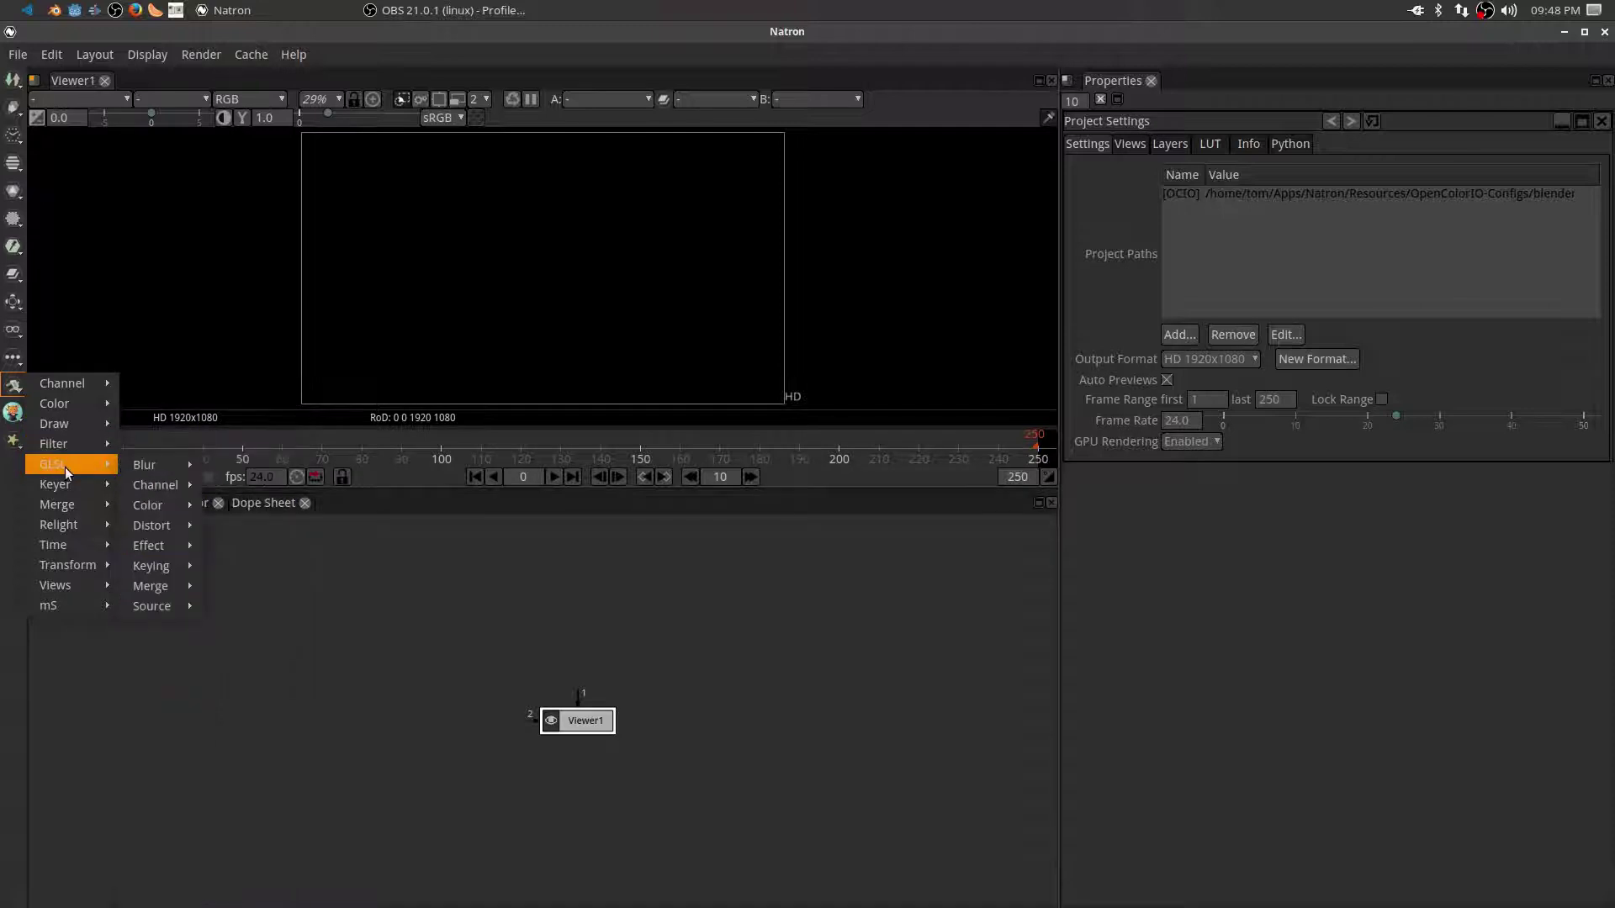
key(Escape)
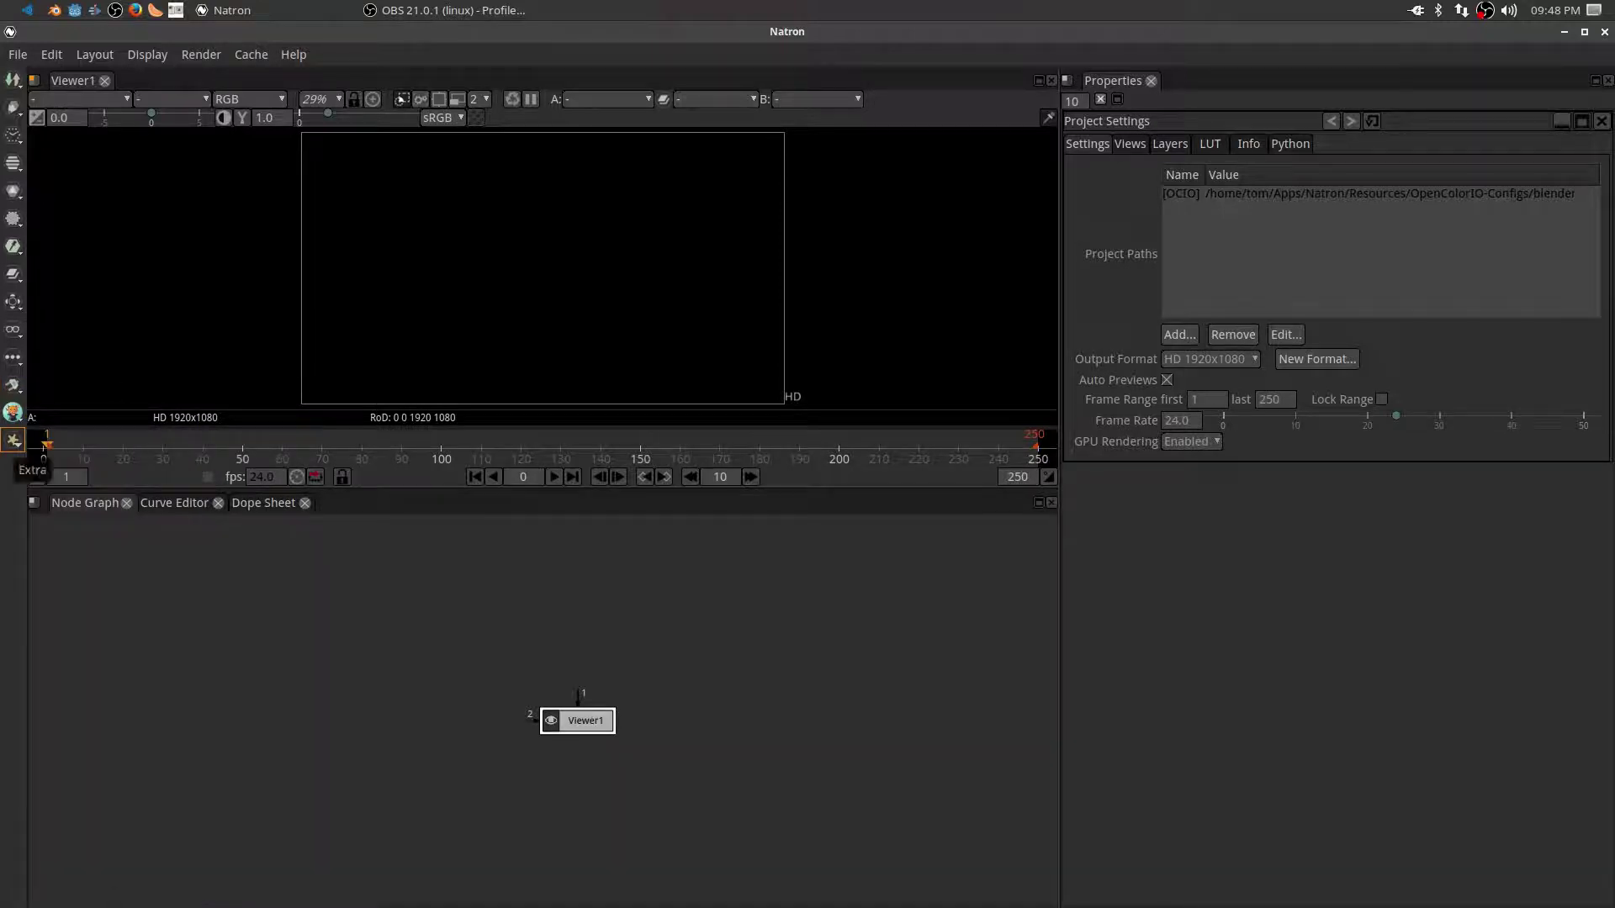
drag(0, 429, 545, 598)
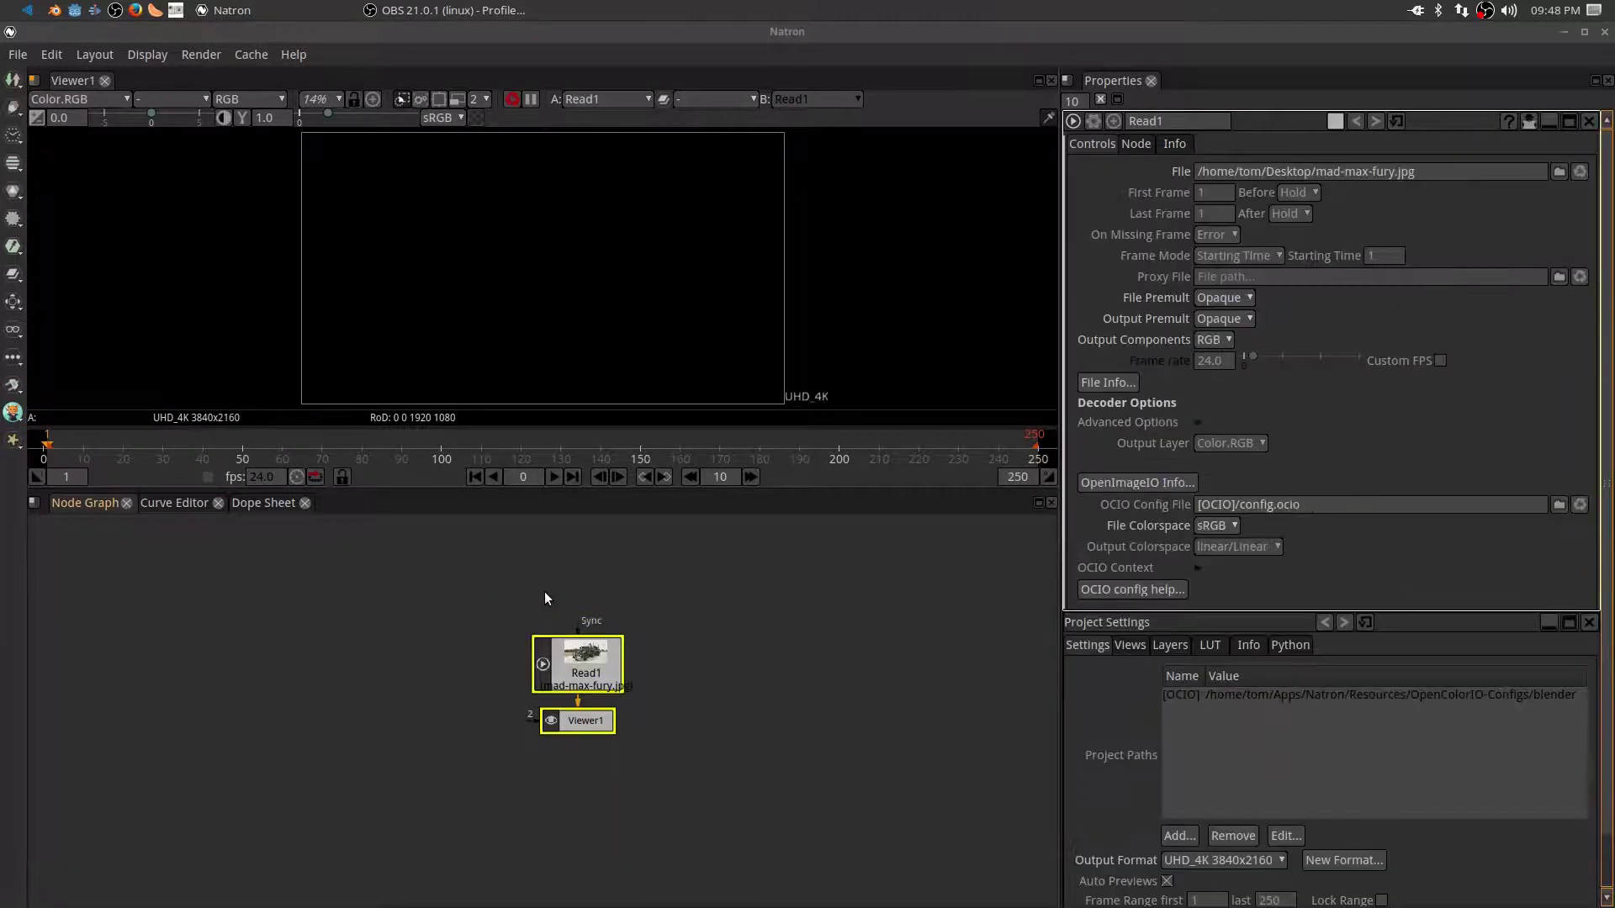
- Move Read1 higher in the graph and add a Filter > Chromatic_Aberration node after it
click(599, 662)
drag(598, 661, 605, 576)
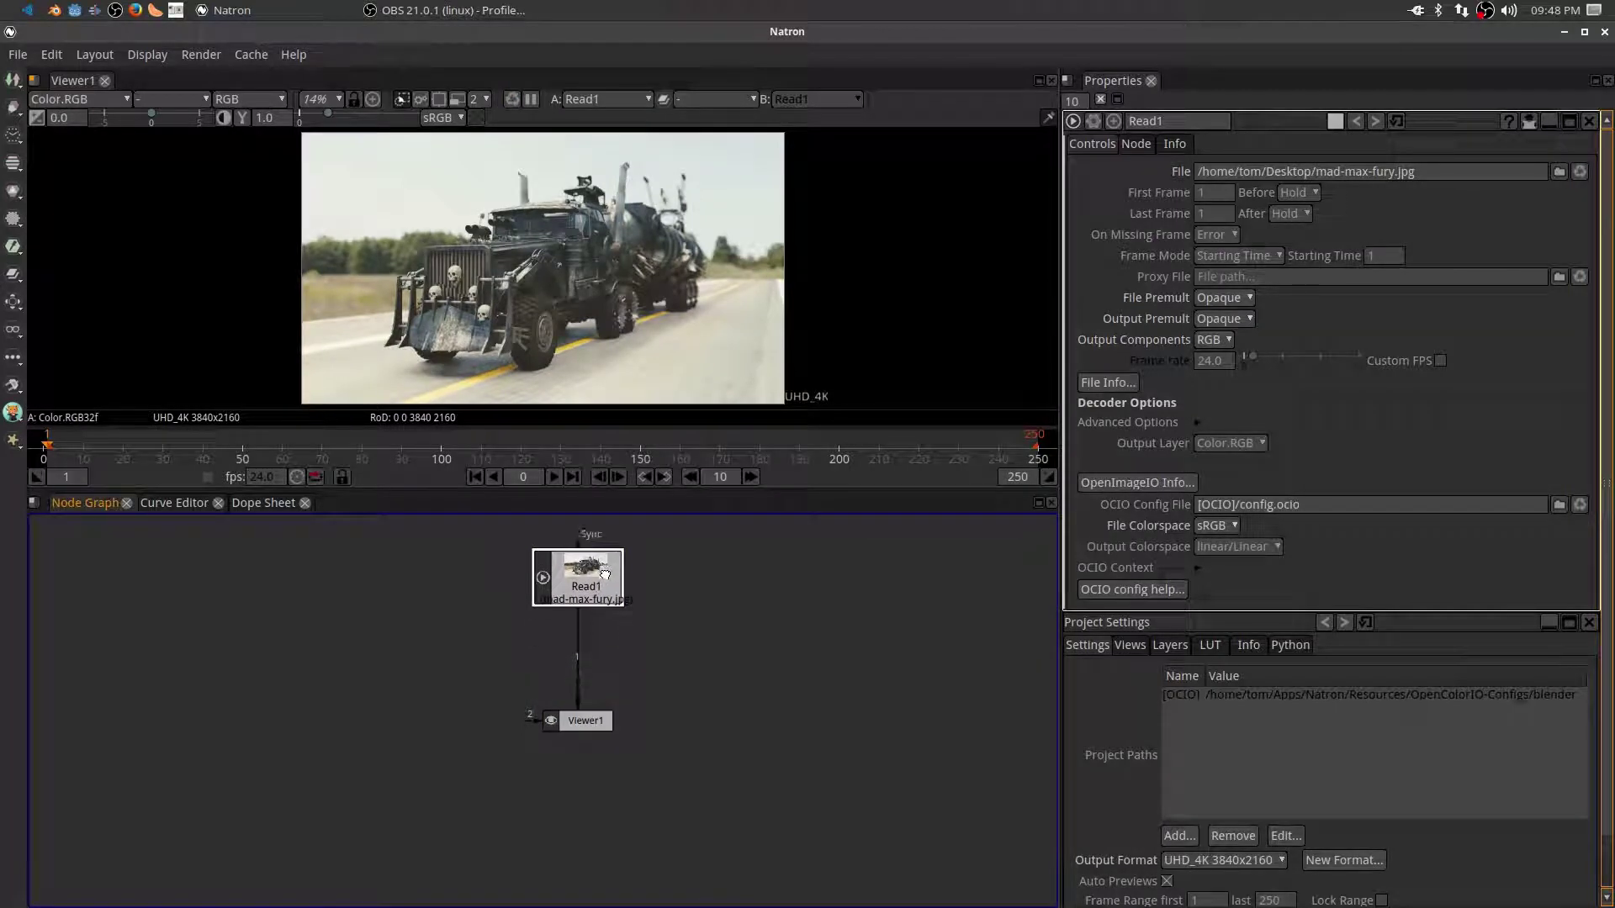
click(23, 388)
mouse_move(44, 385)
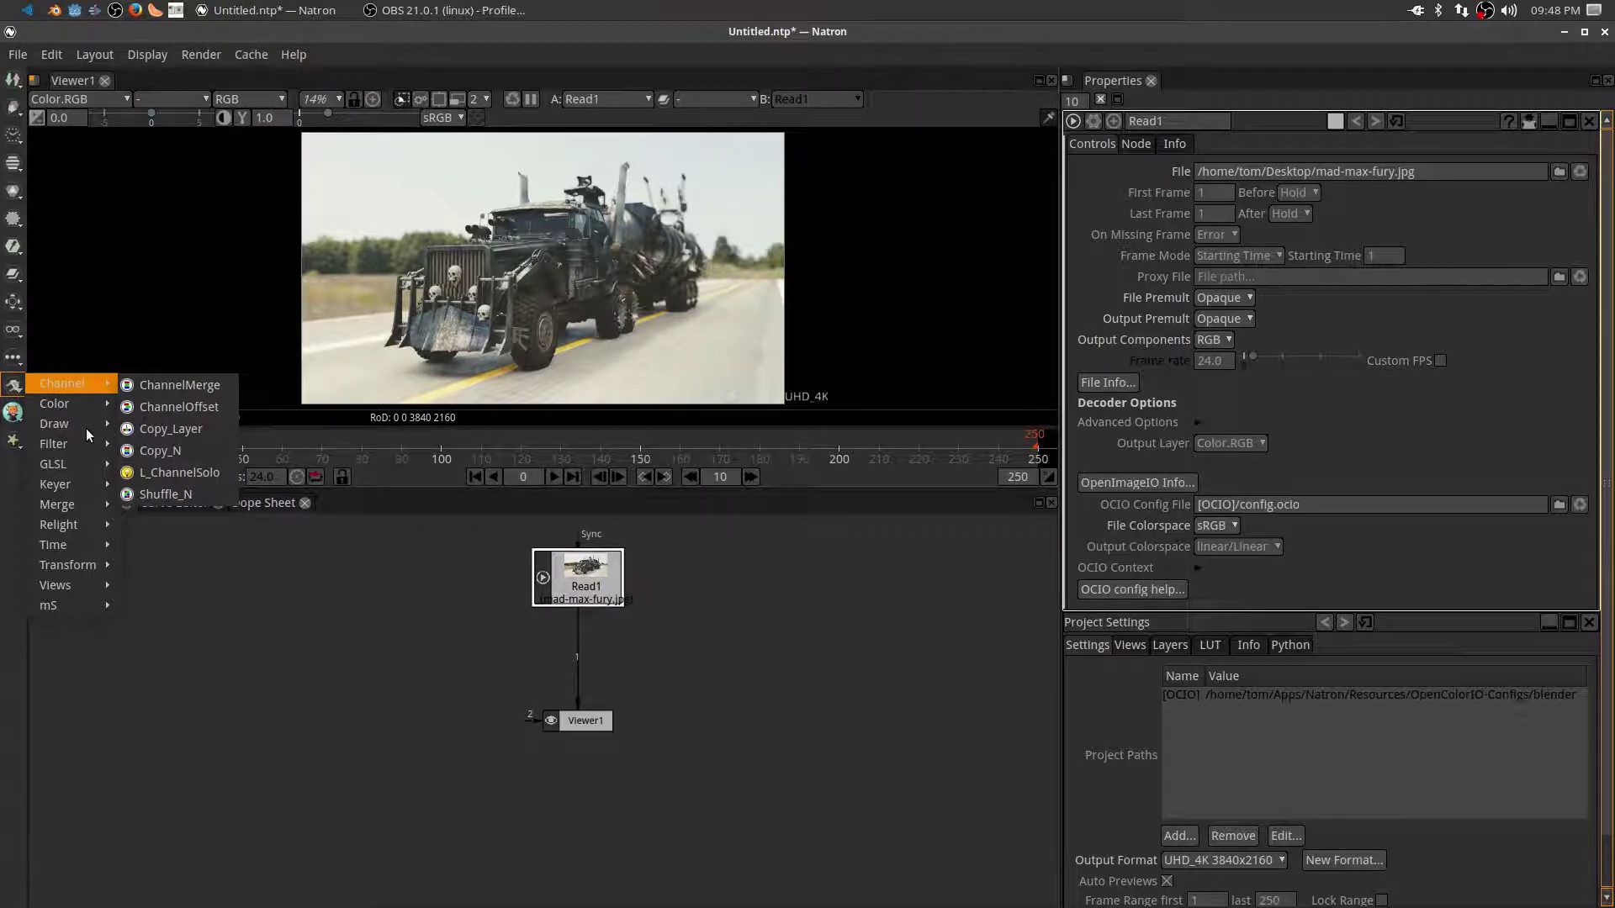
mouse_move(63, 442)
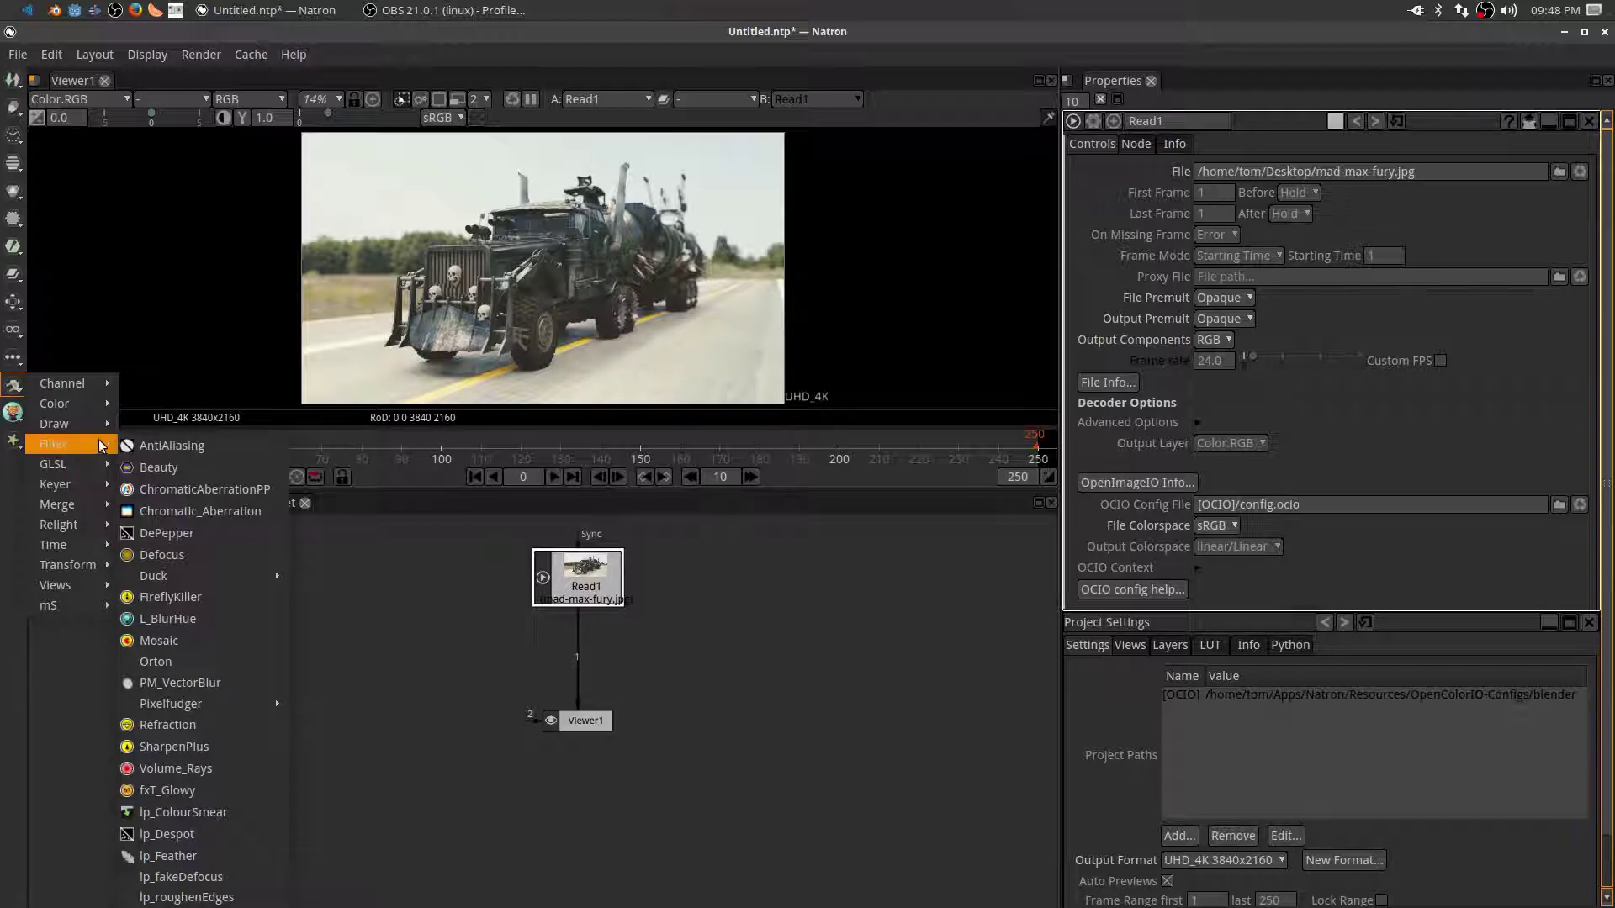
click(175, 510)
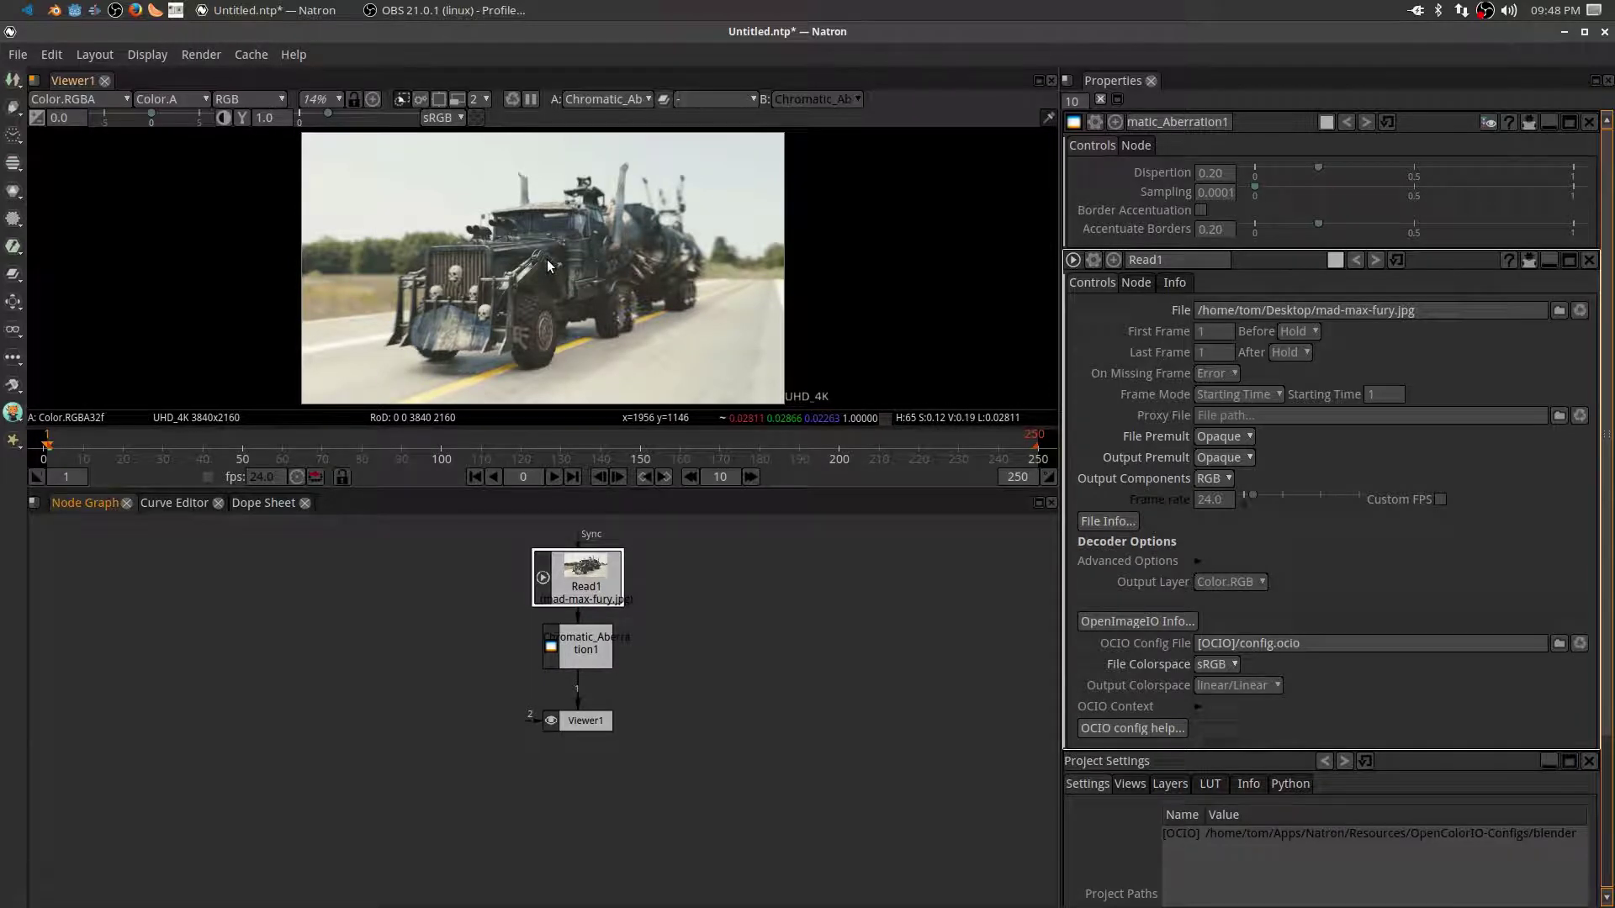
- Toggle Chromatic_Aberration1 off and on to compare, enlarge the viewer, then delete the node
click(564, 643)
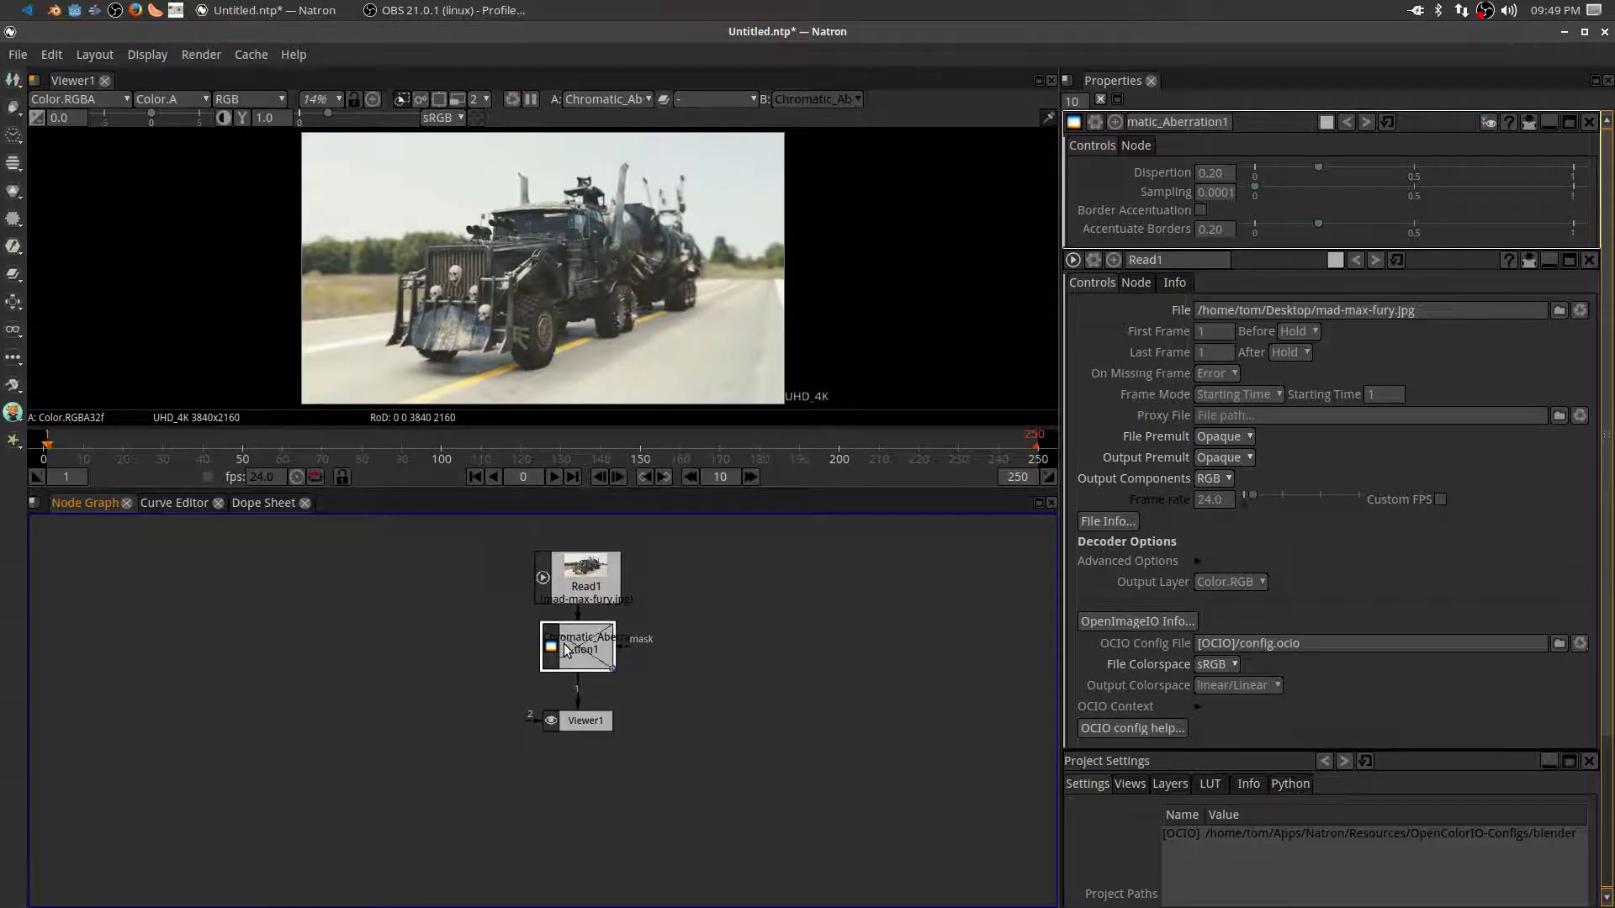
key(ctrl+d)
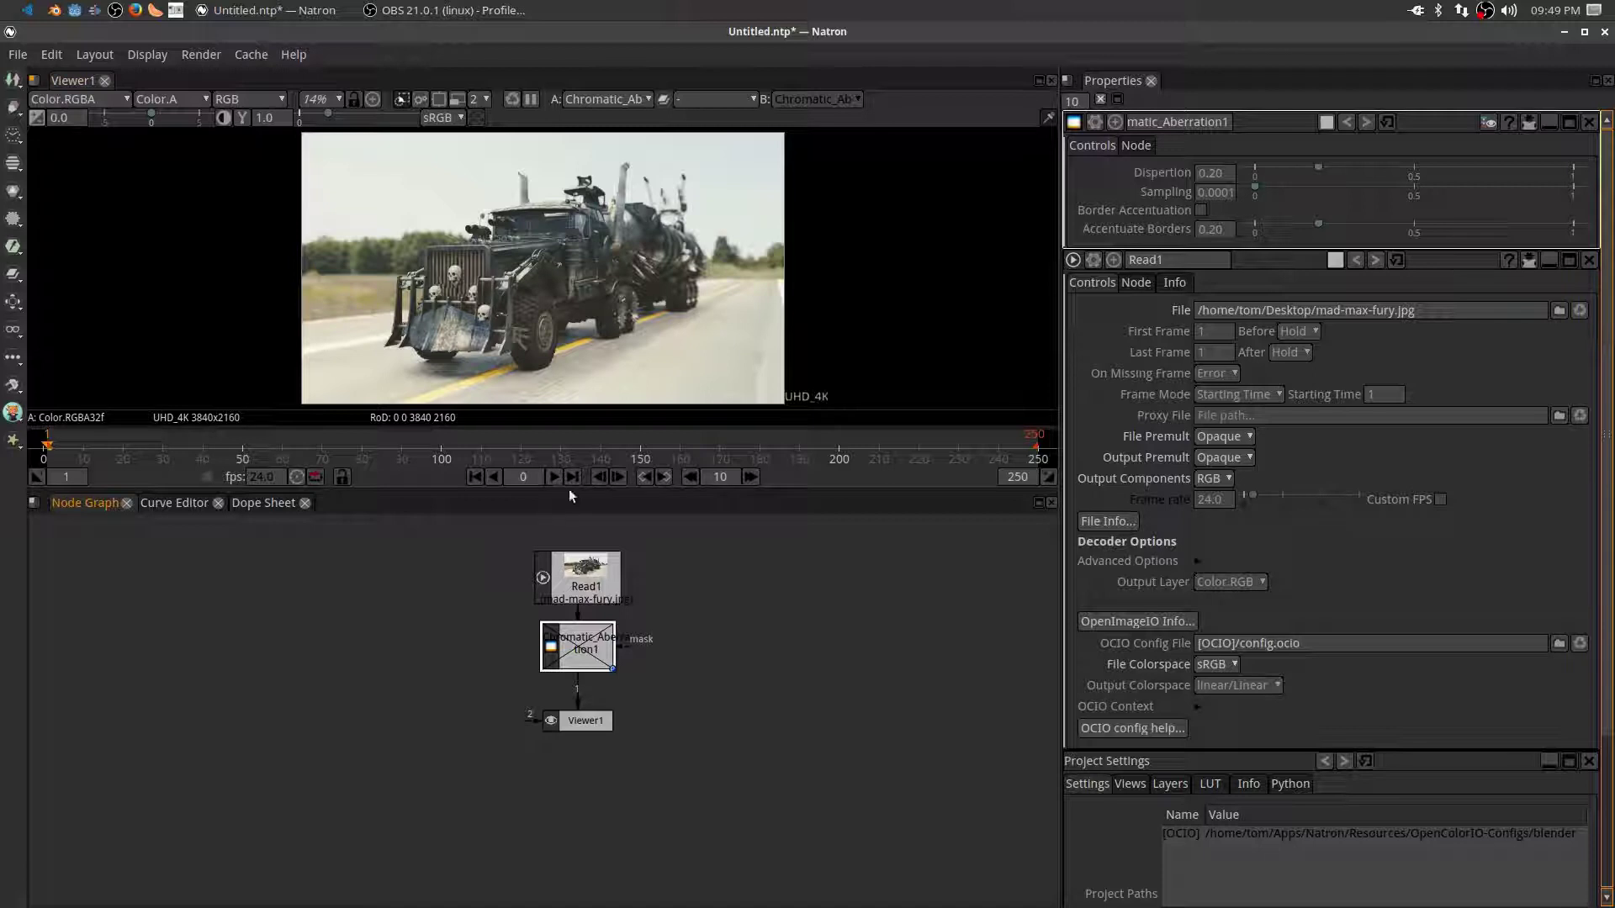
drag(570, 491, 579, 609)
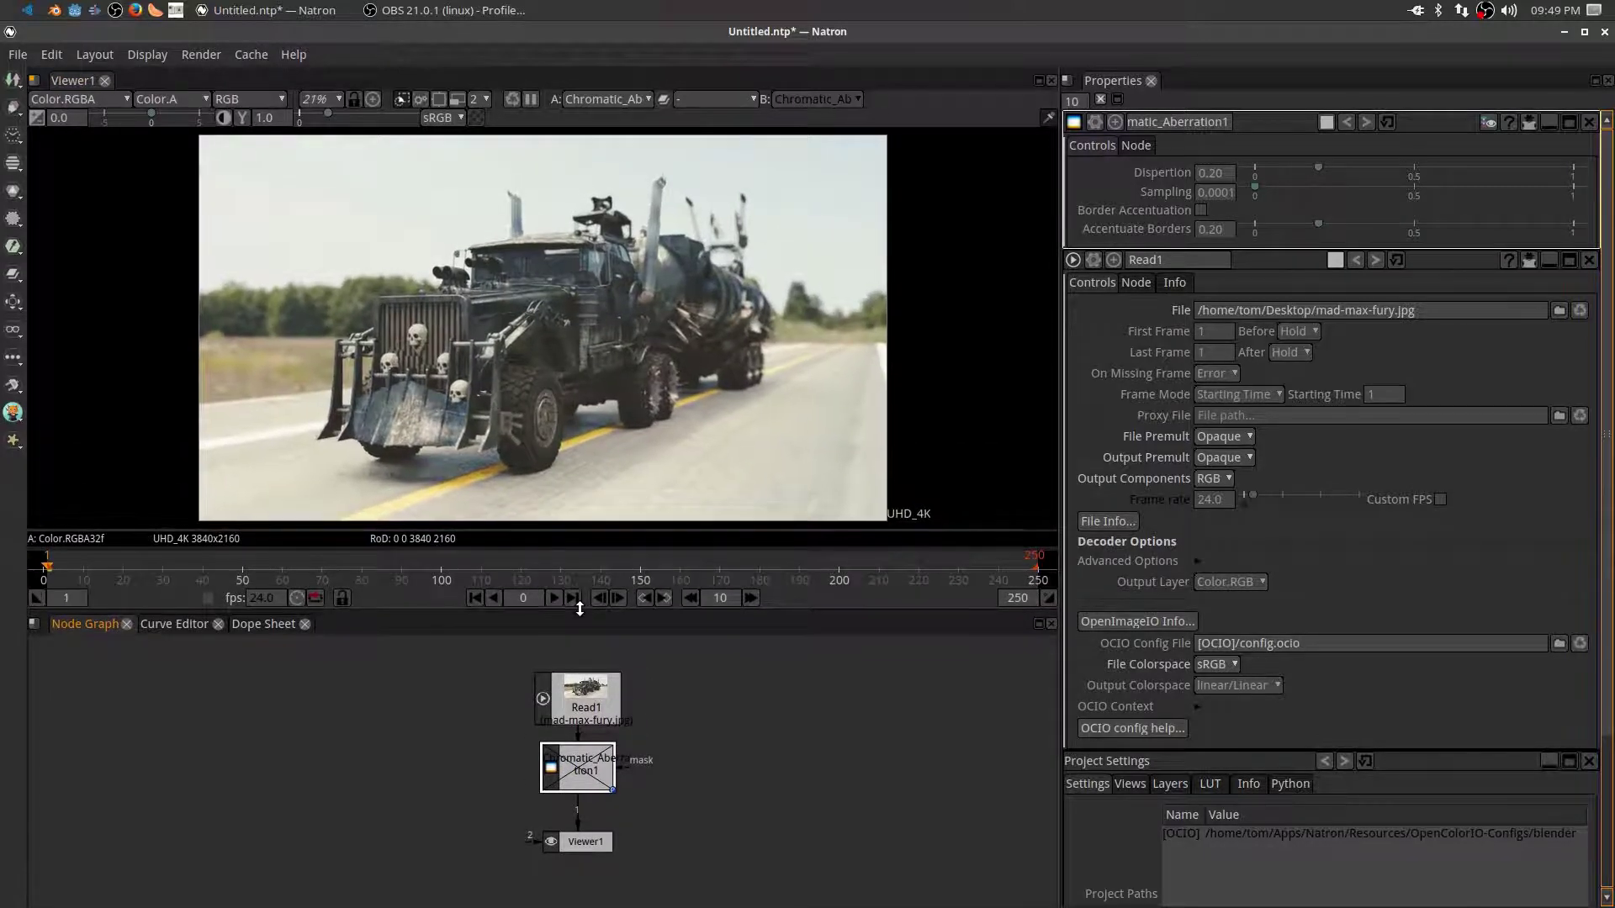
click(589, 765)
key(ctrl+d)
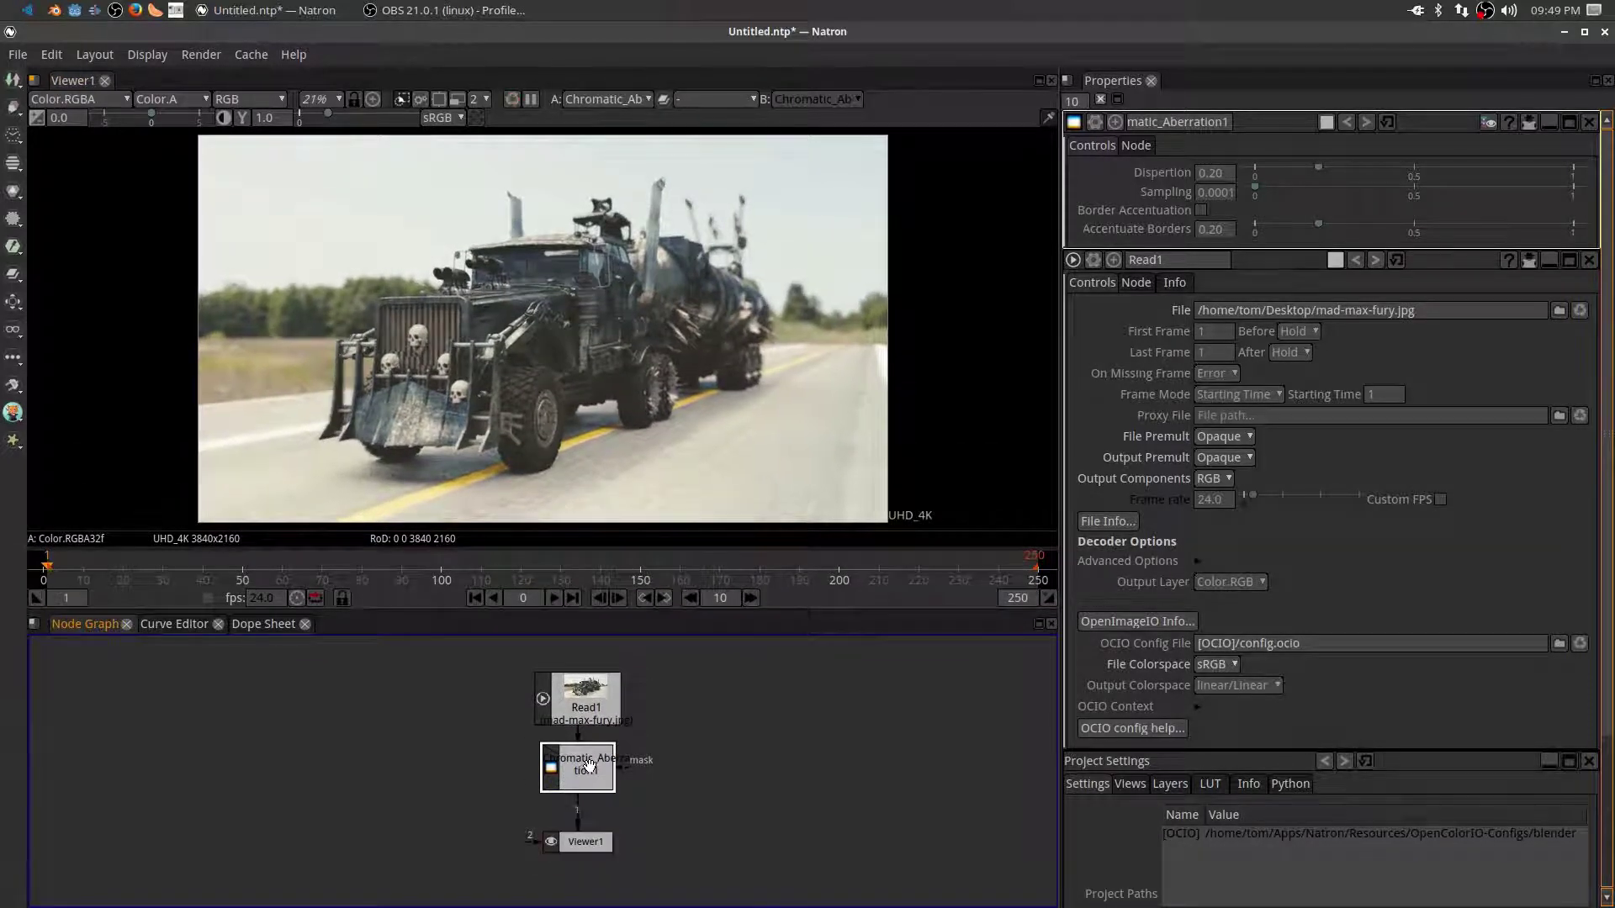
key(ctrl+d)
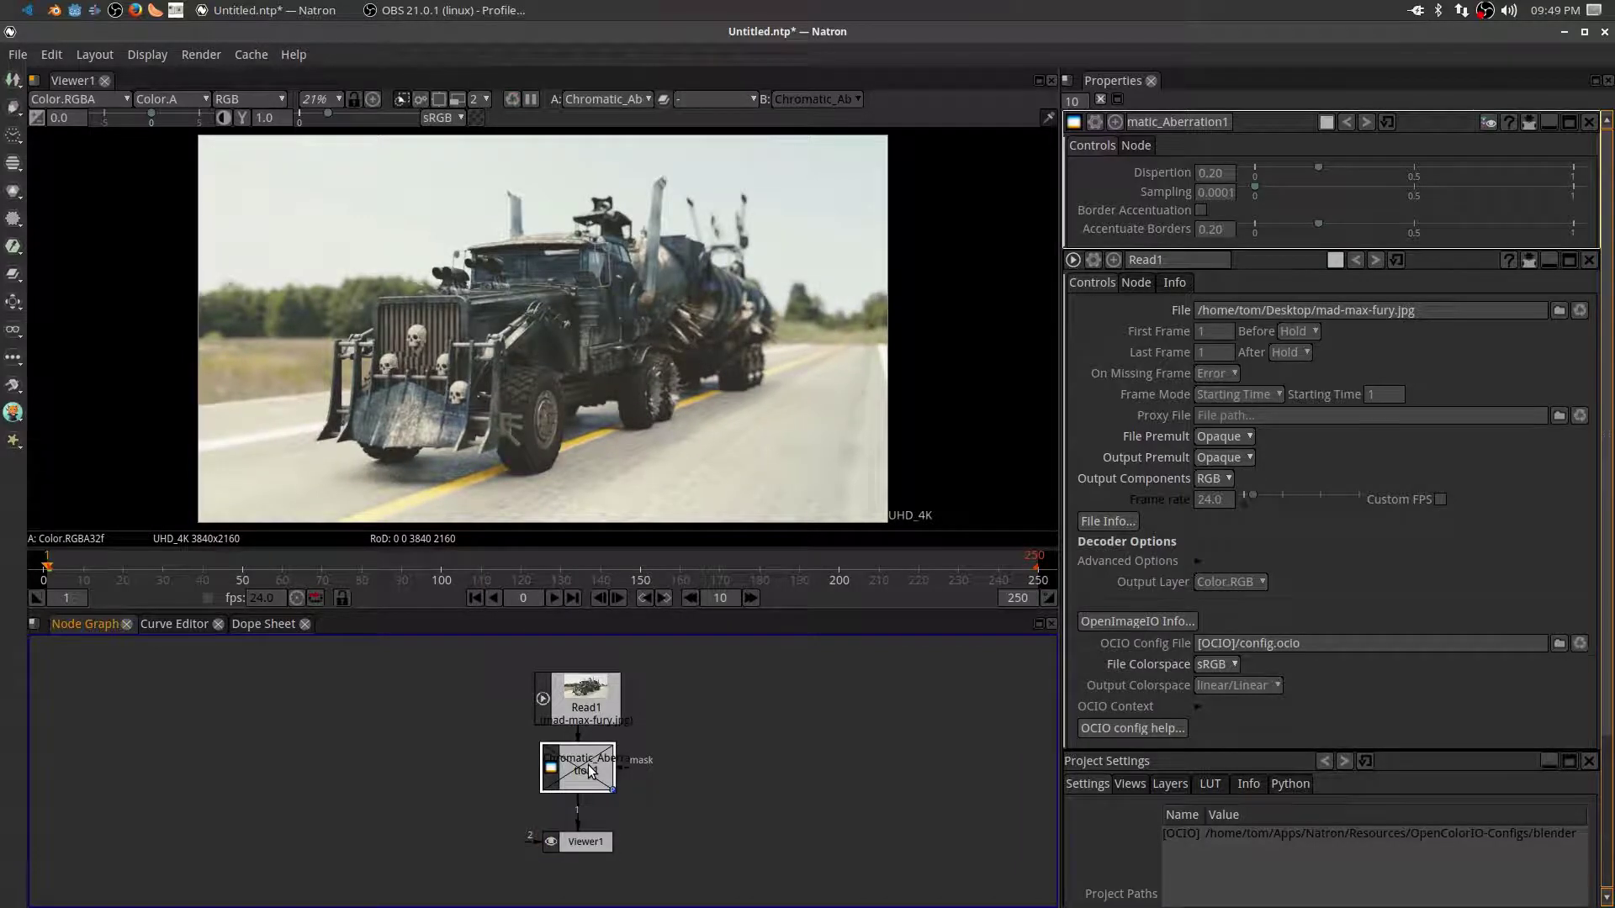
key(Delete)
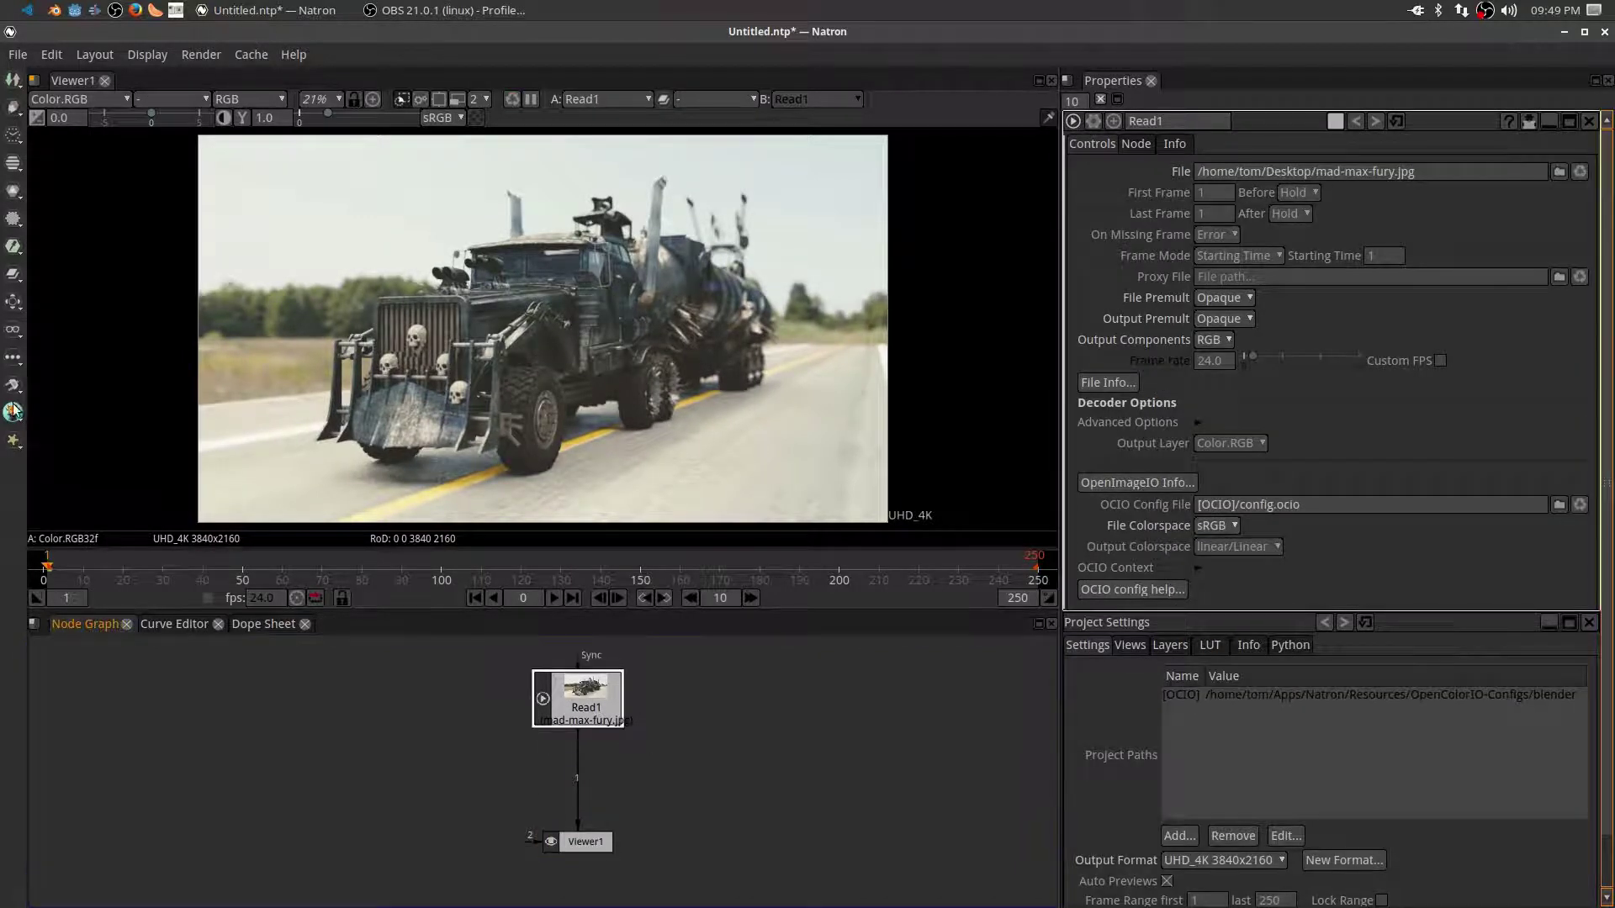
click(19, 391)
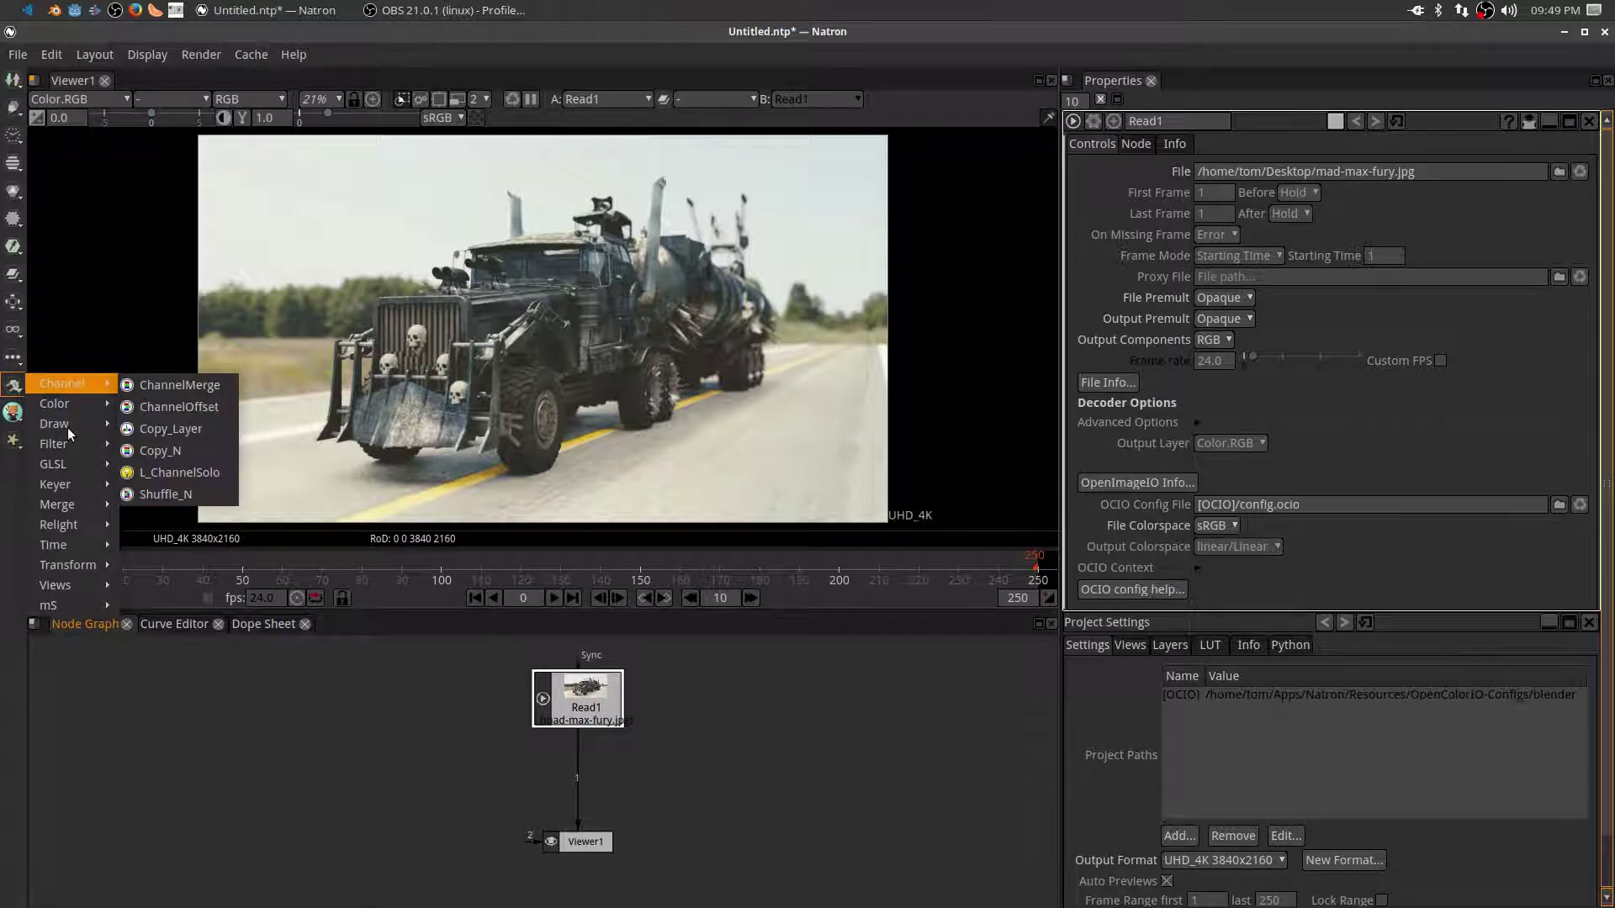
mouse_move(69, 430)
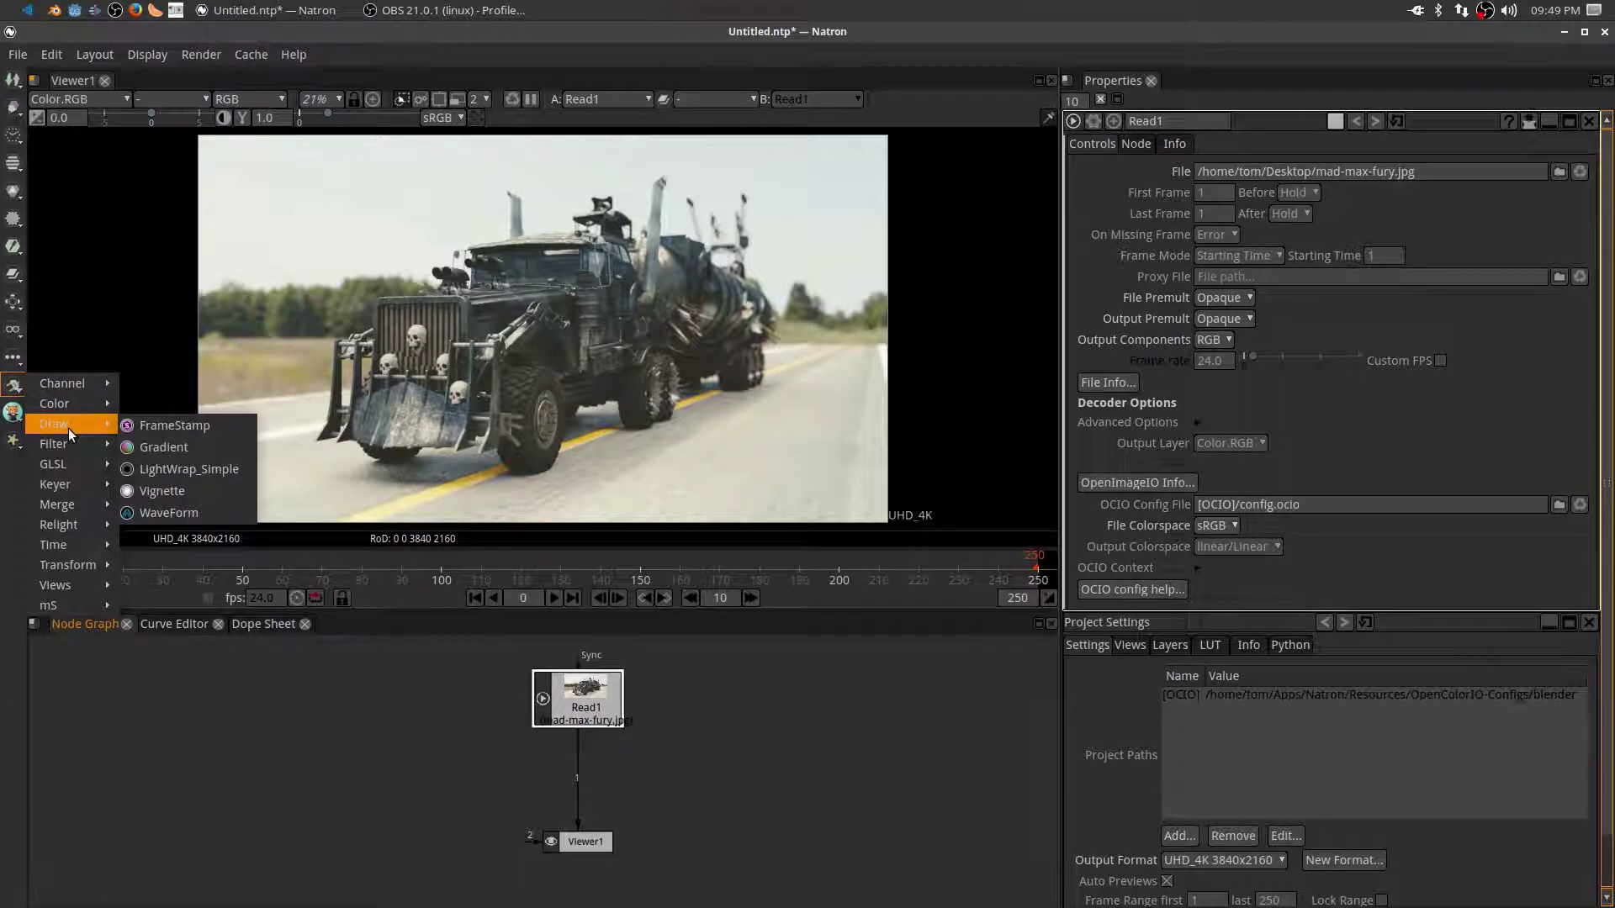
click(197, 495)
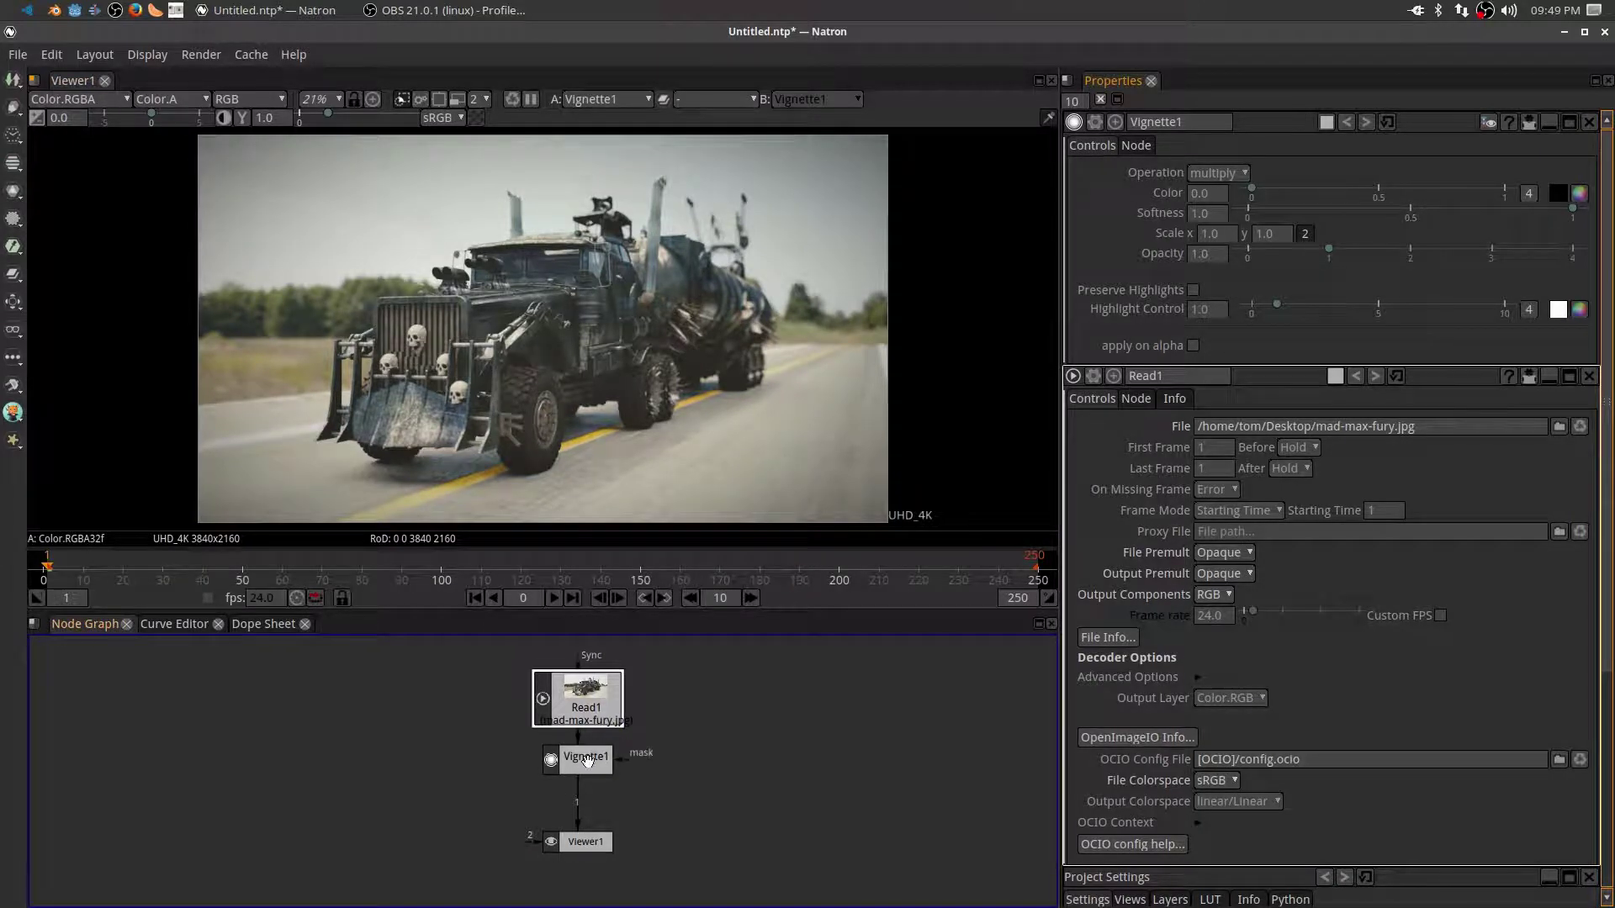
key(Delete)
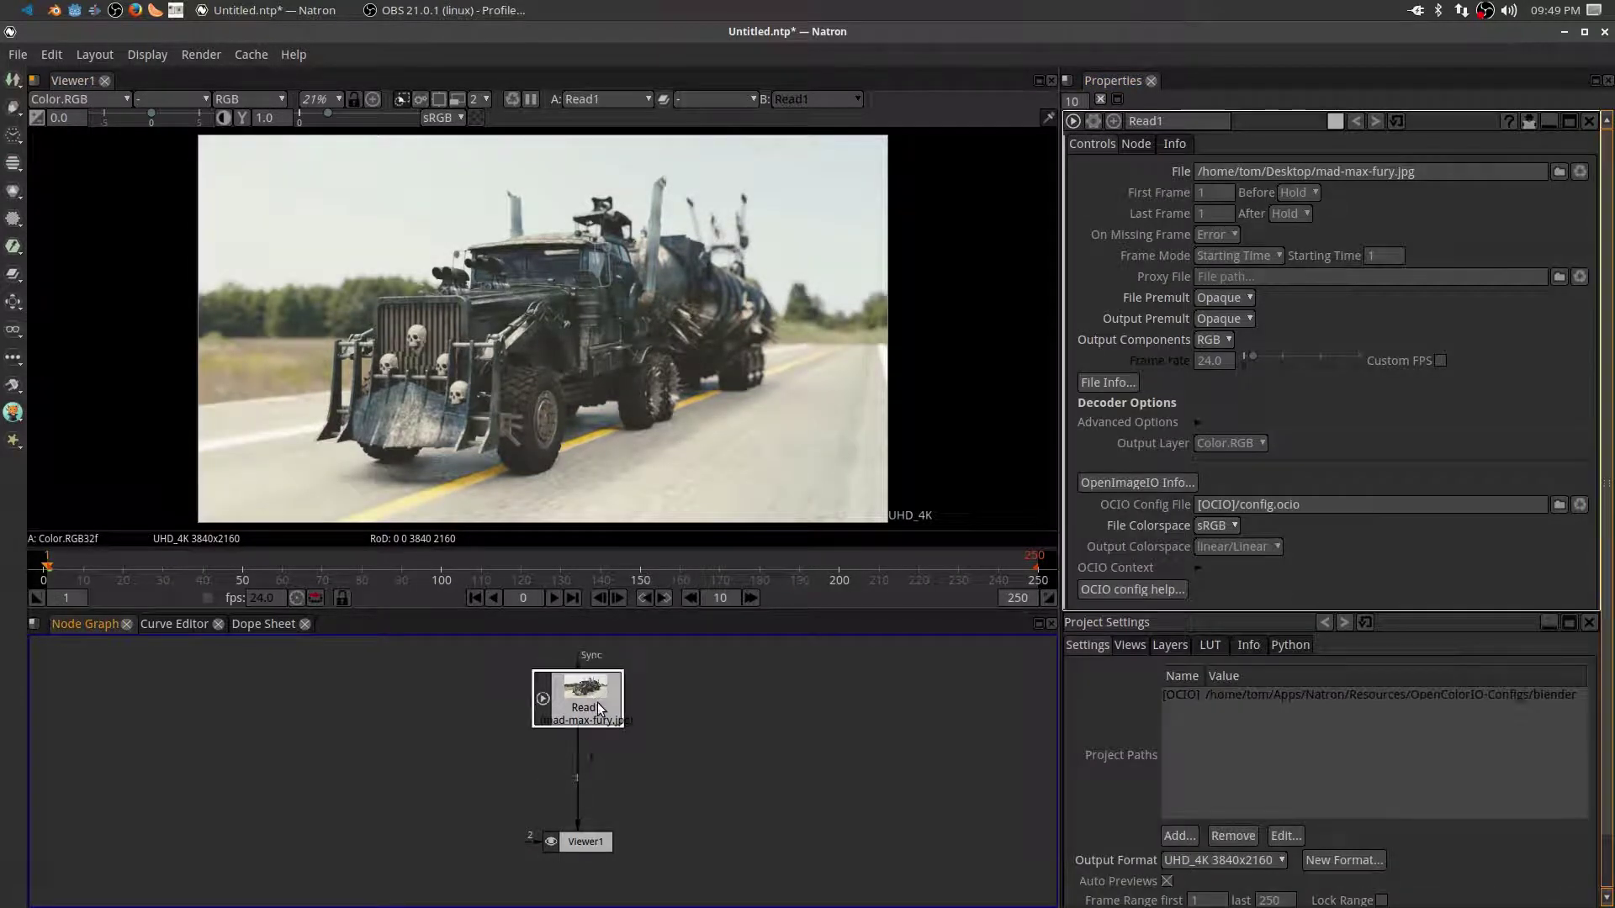
- Add a GLSL > Distort > pixelDisplace_GL node after Read1 and reposition it
click(16, 389)
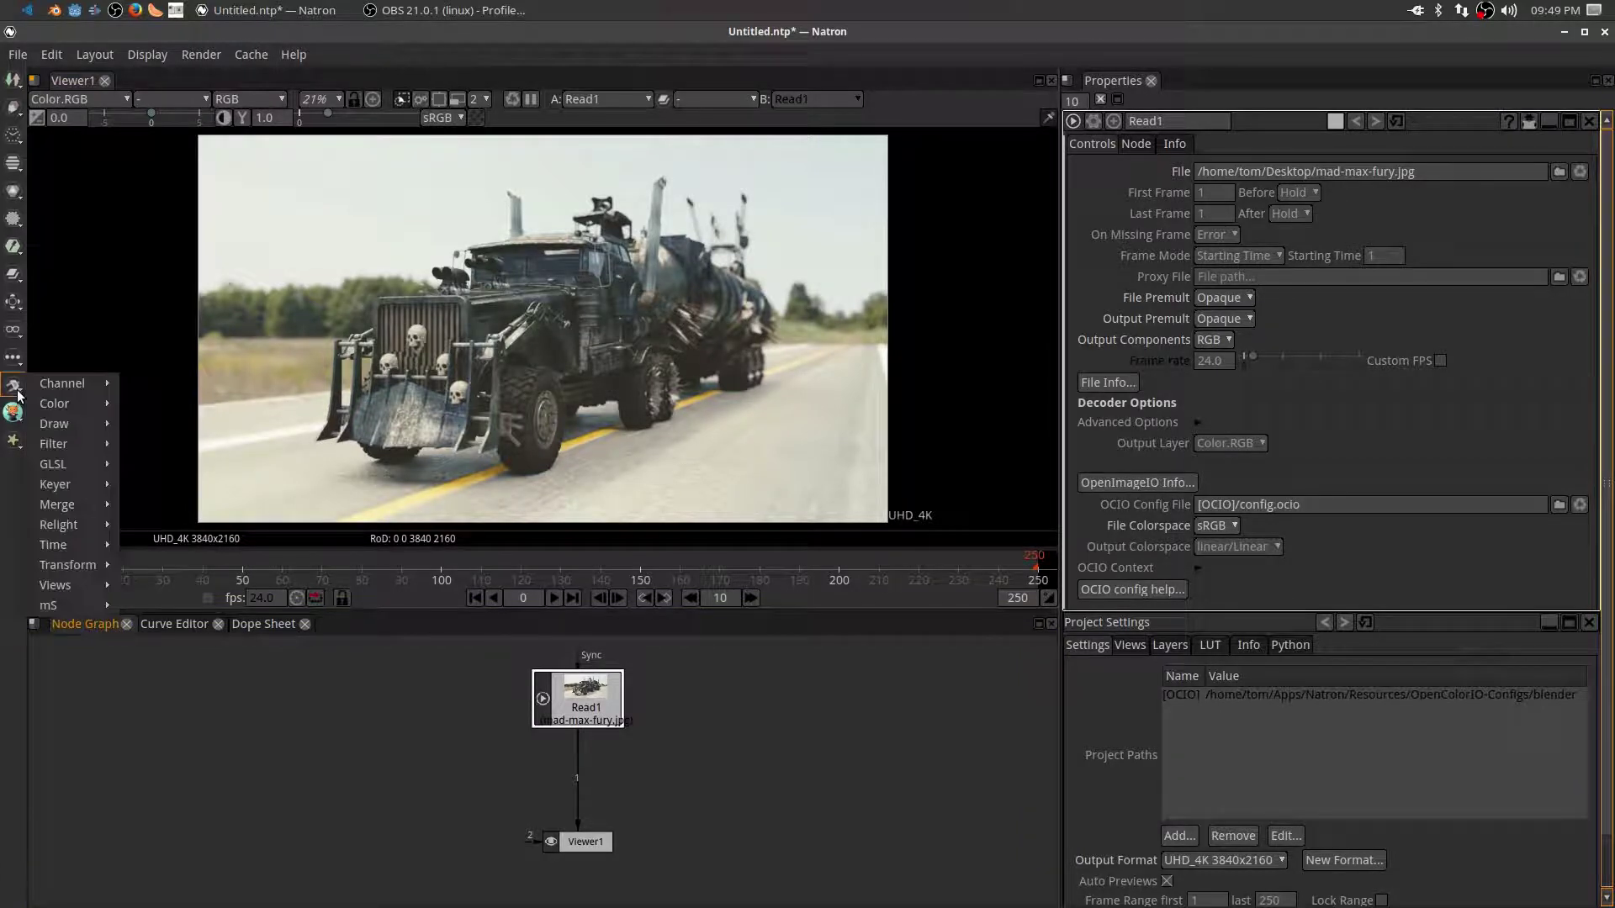
mouse_move(59, 448)
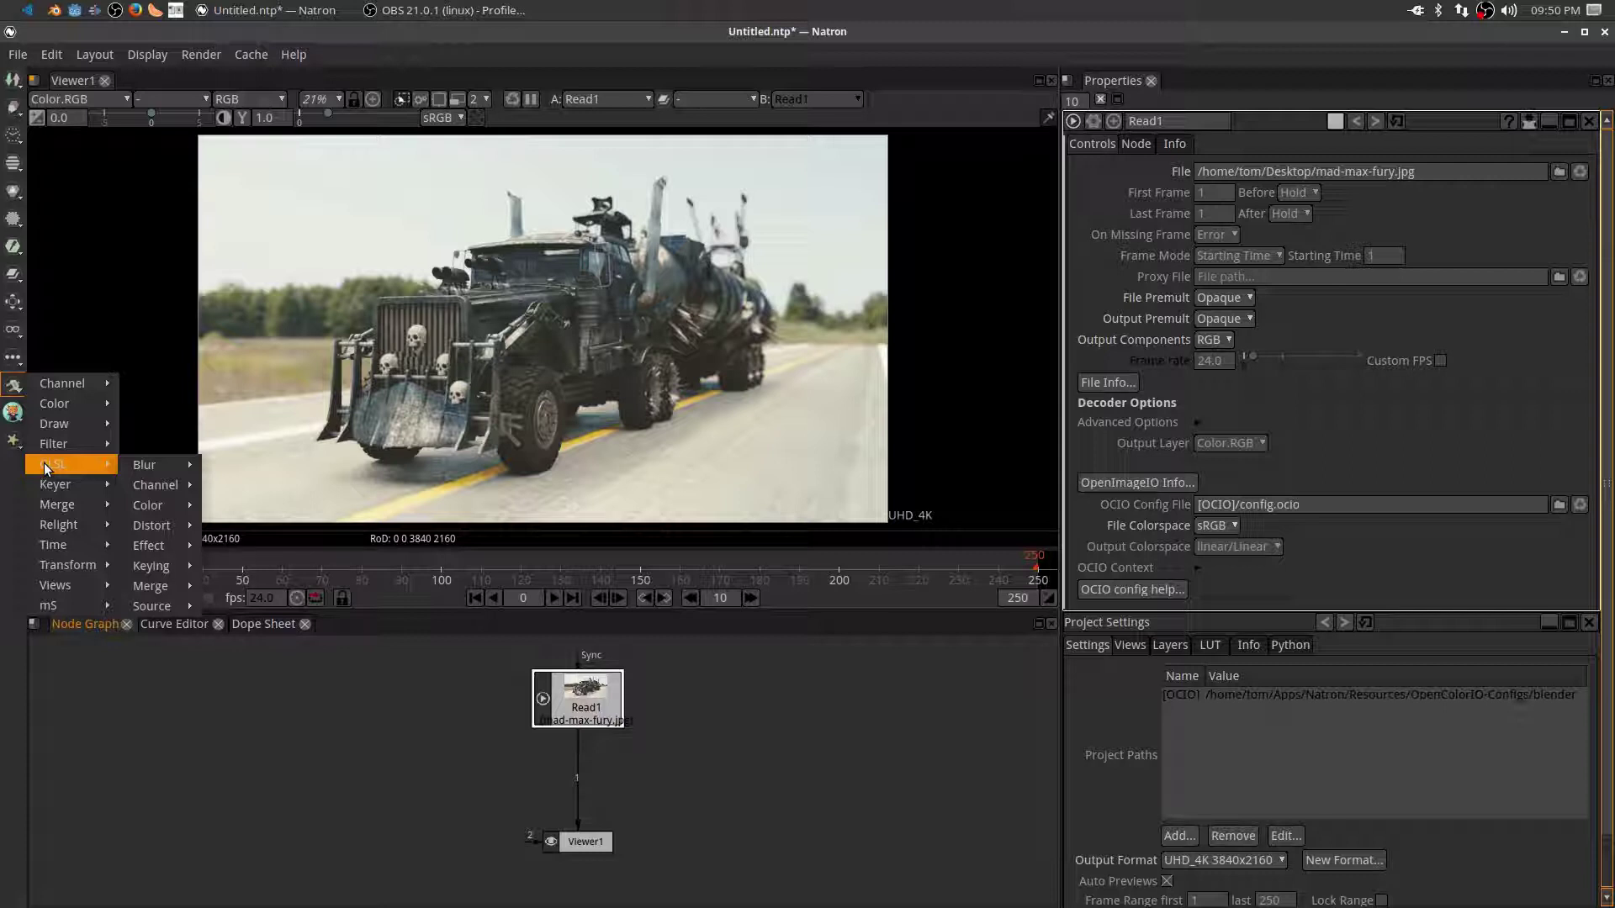
mouse_move(140, 467)
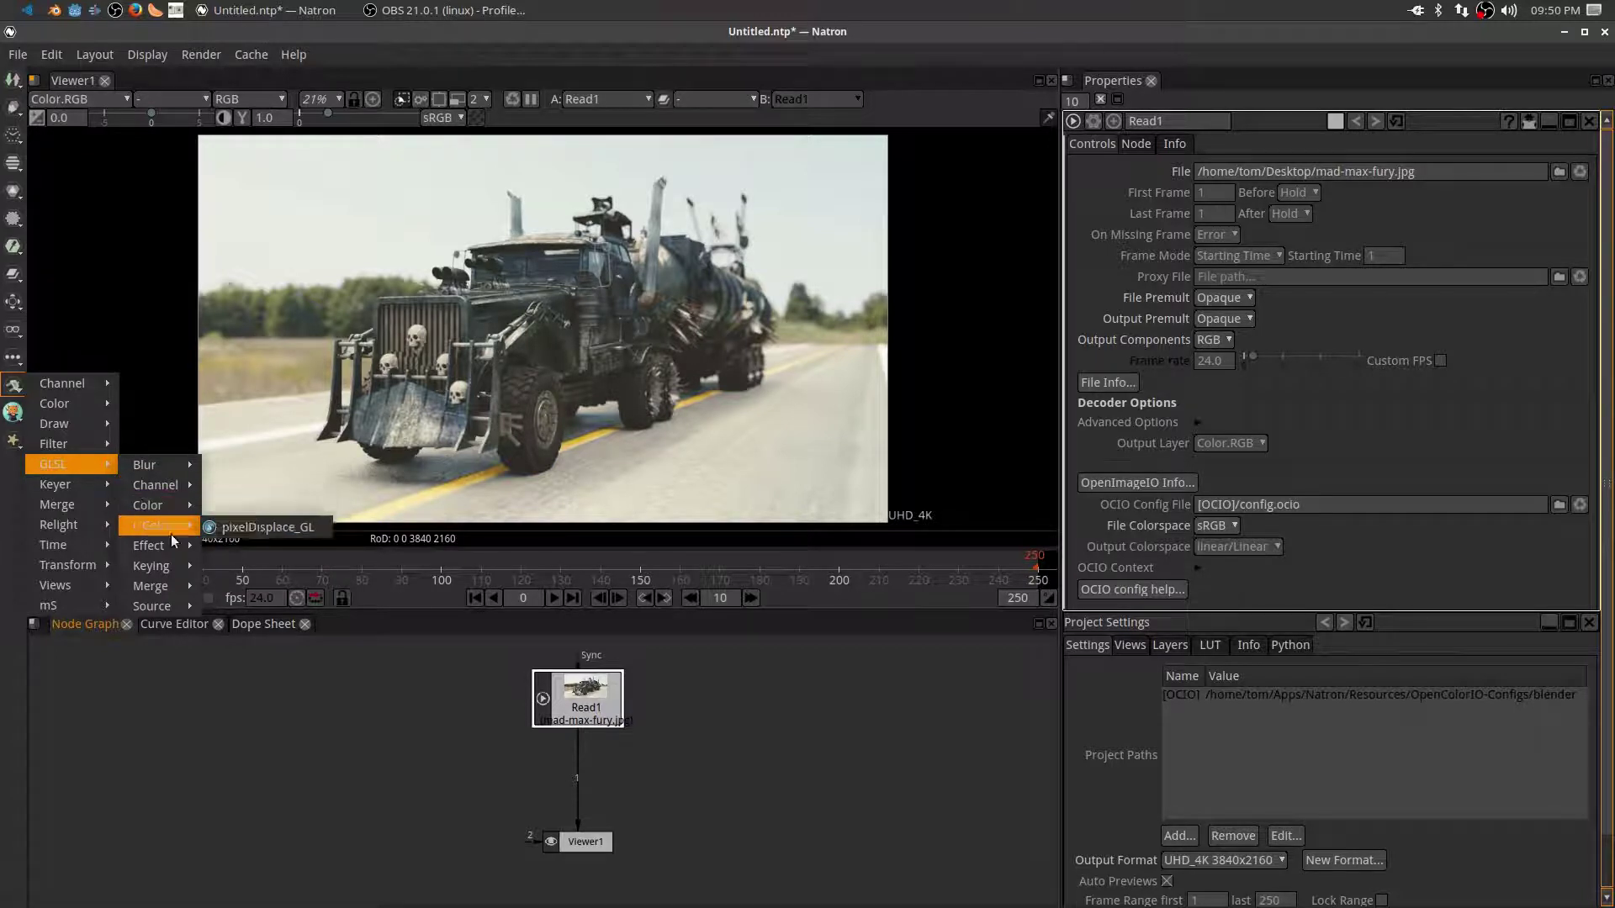
mouse_move(173, 527)
click(266, 528)
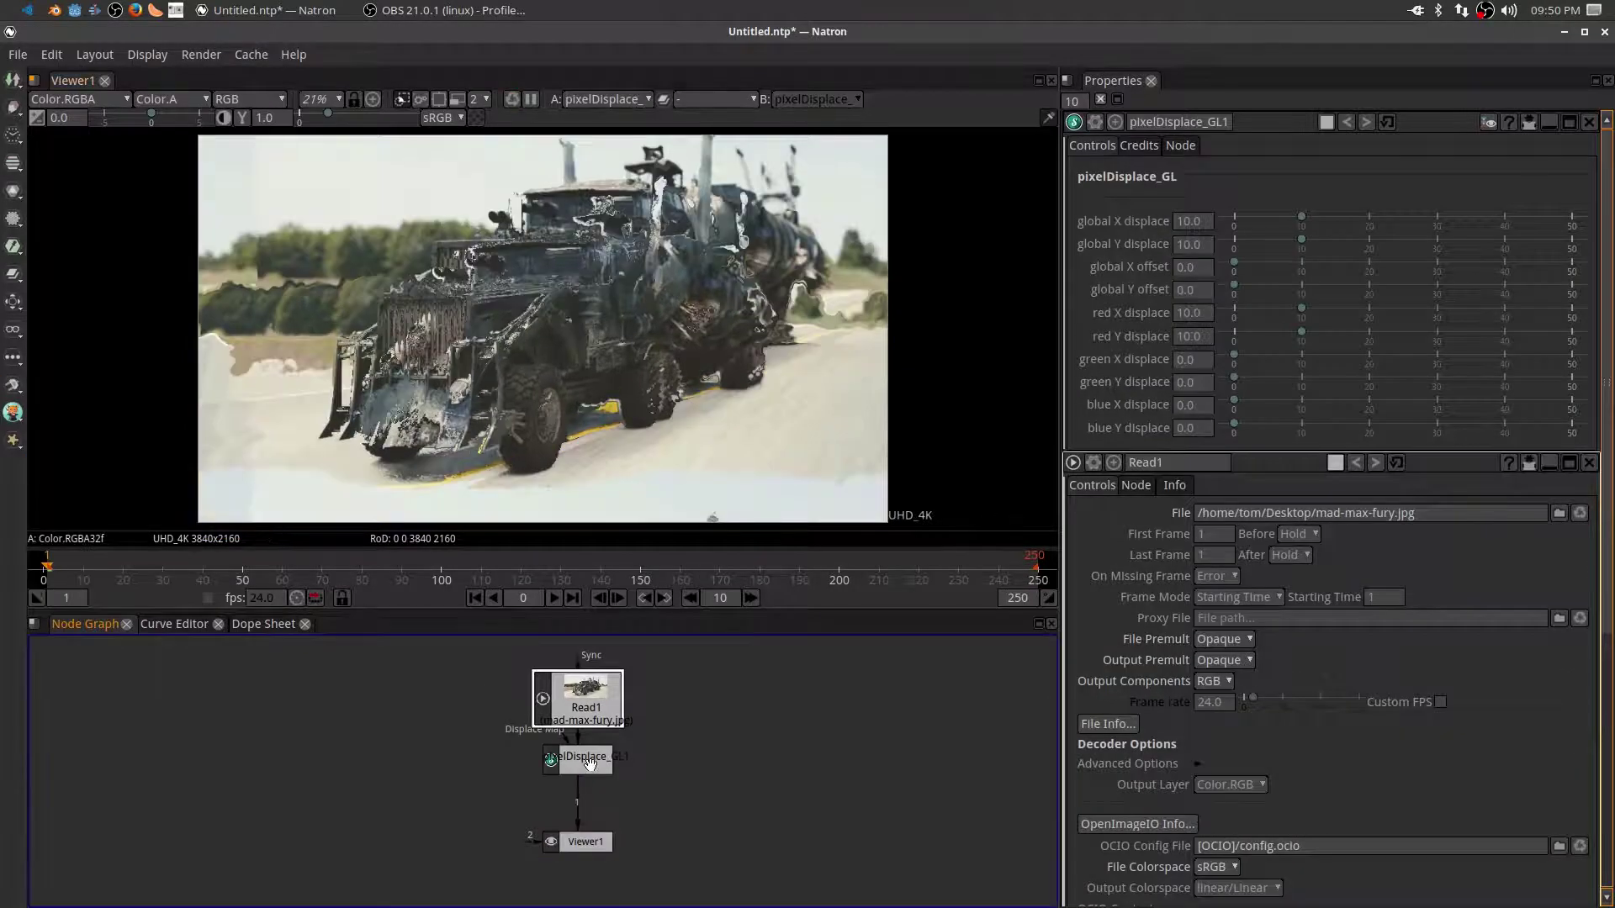
drag(589, 763, 537, 780)
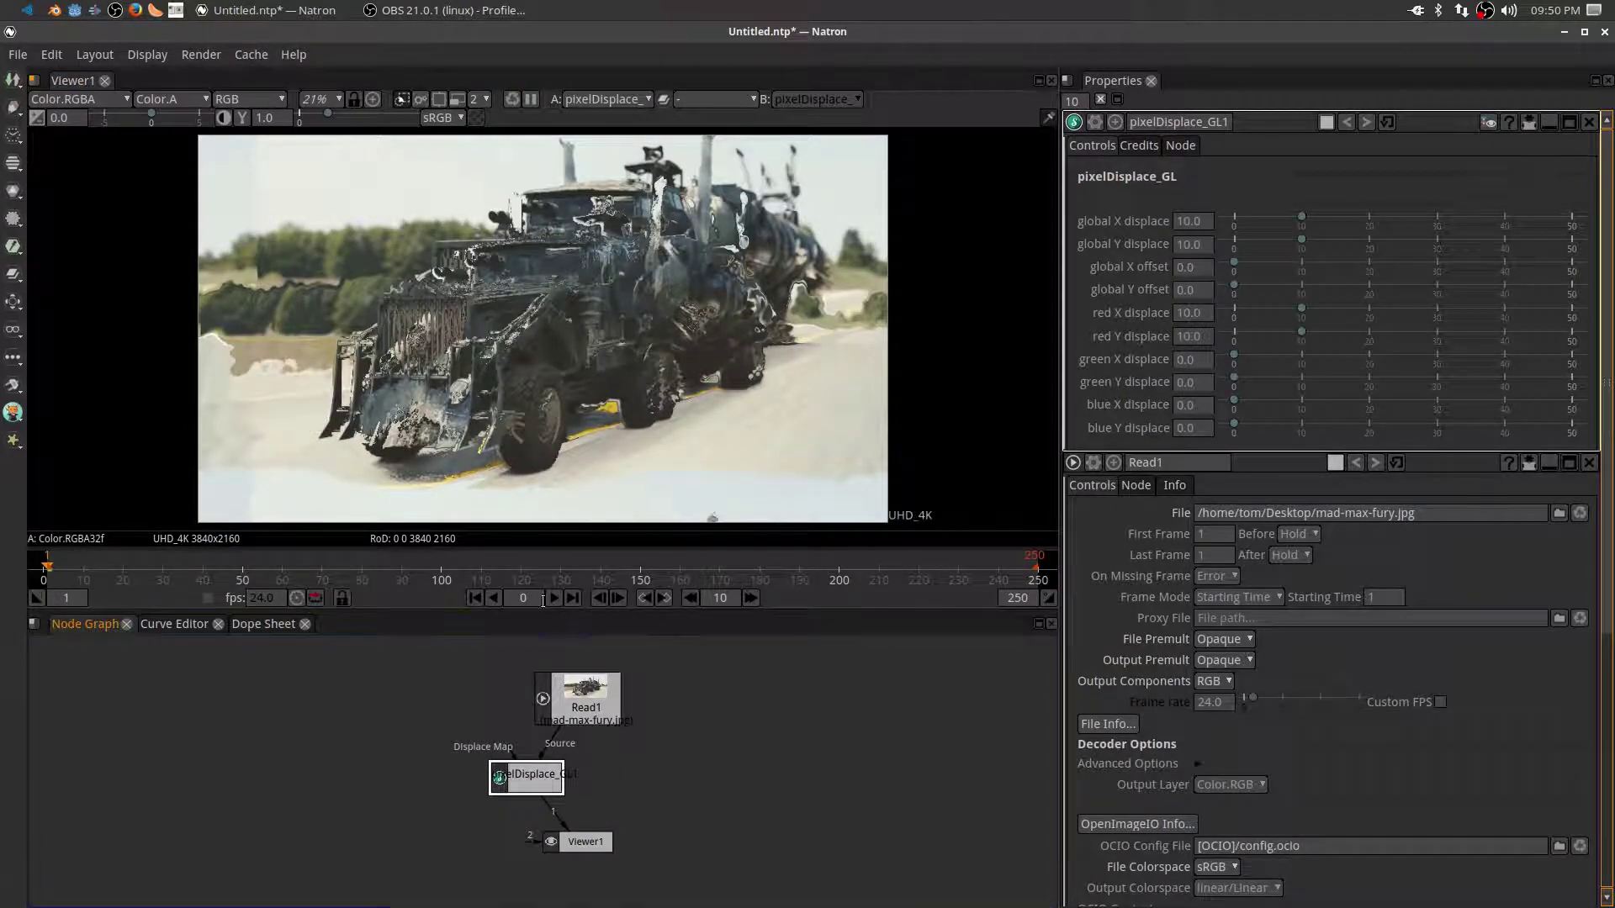
- Play and stop the animation, then pull out pixelDisplace_GL1's Displace Map input
click(553, 598)
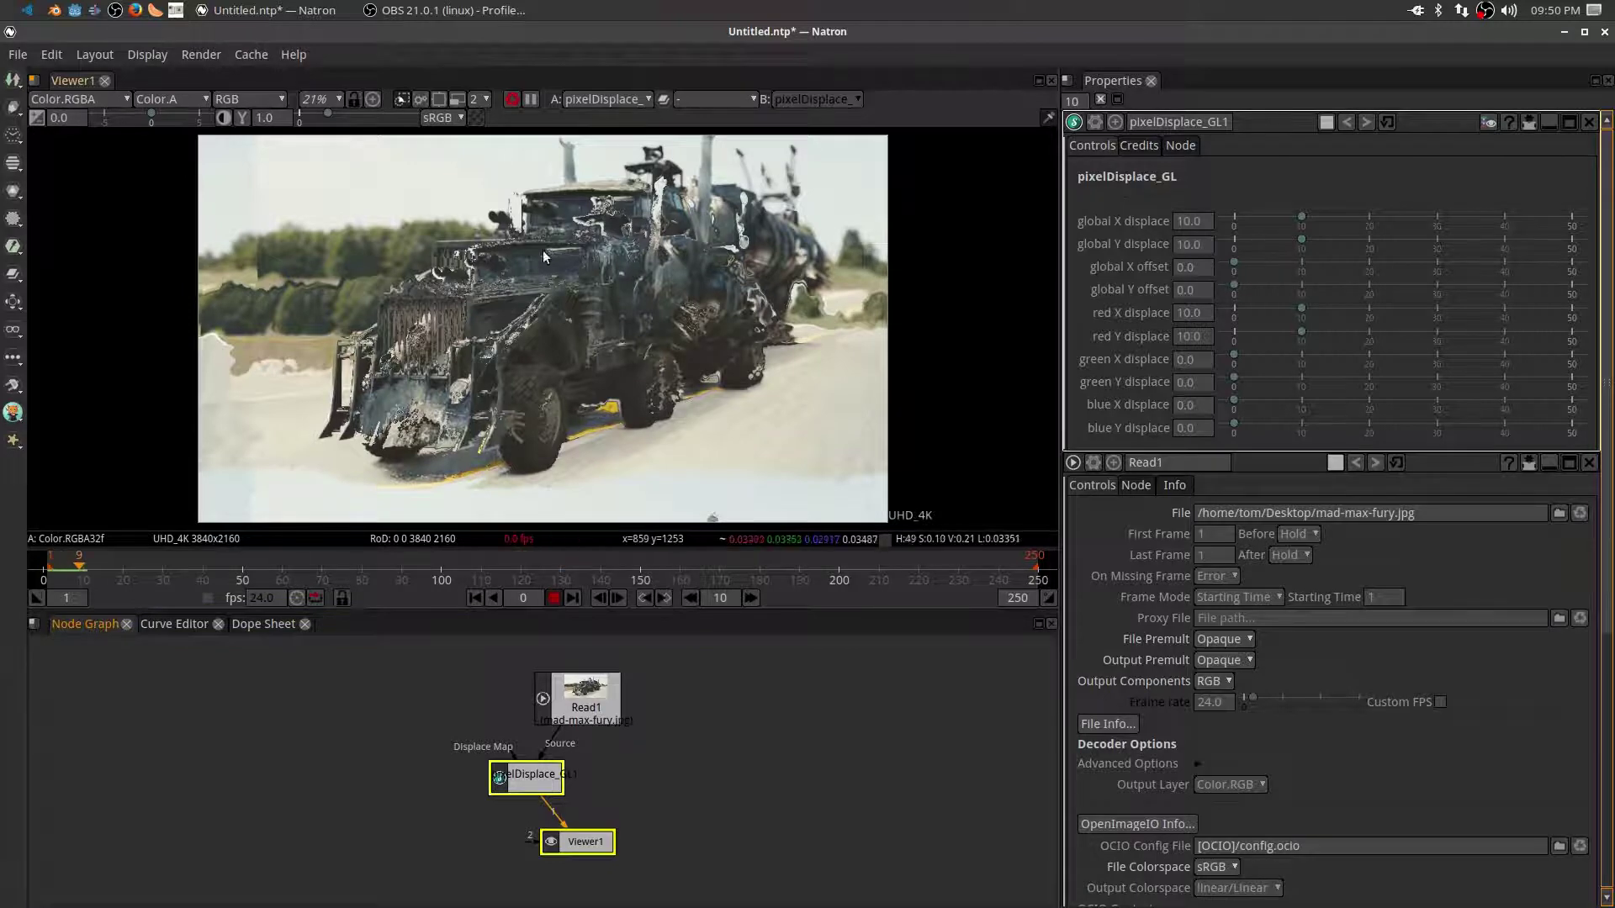
click(552, 598)
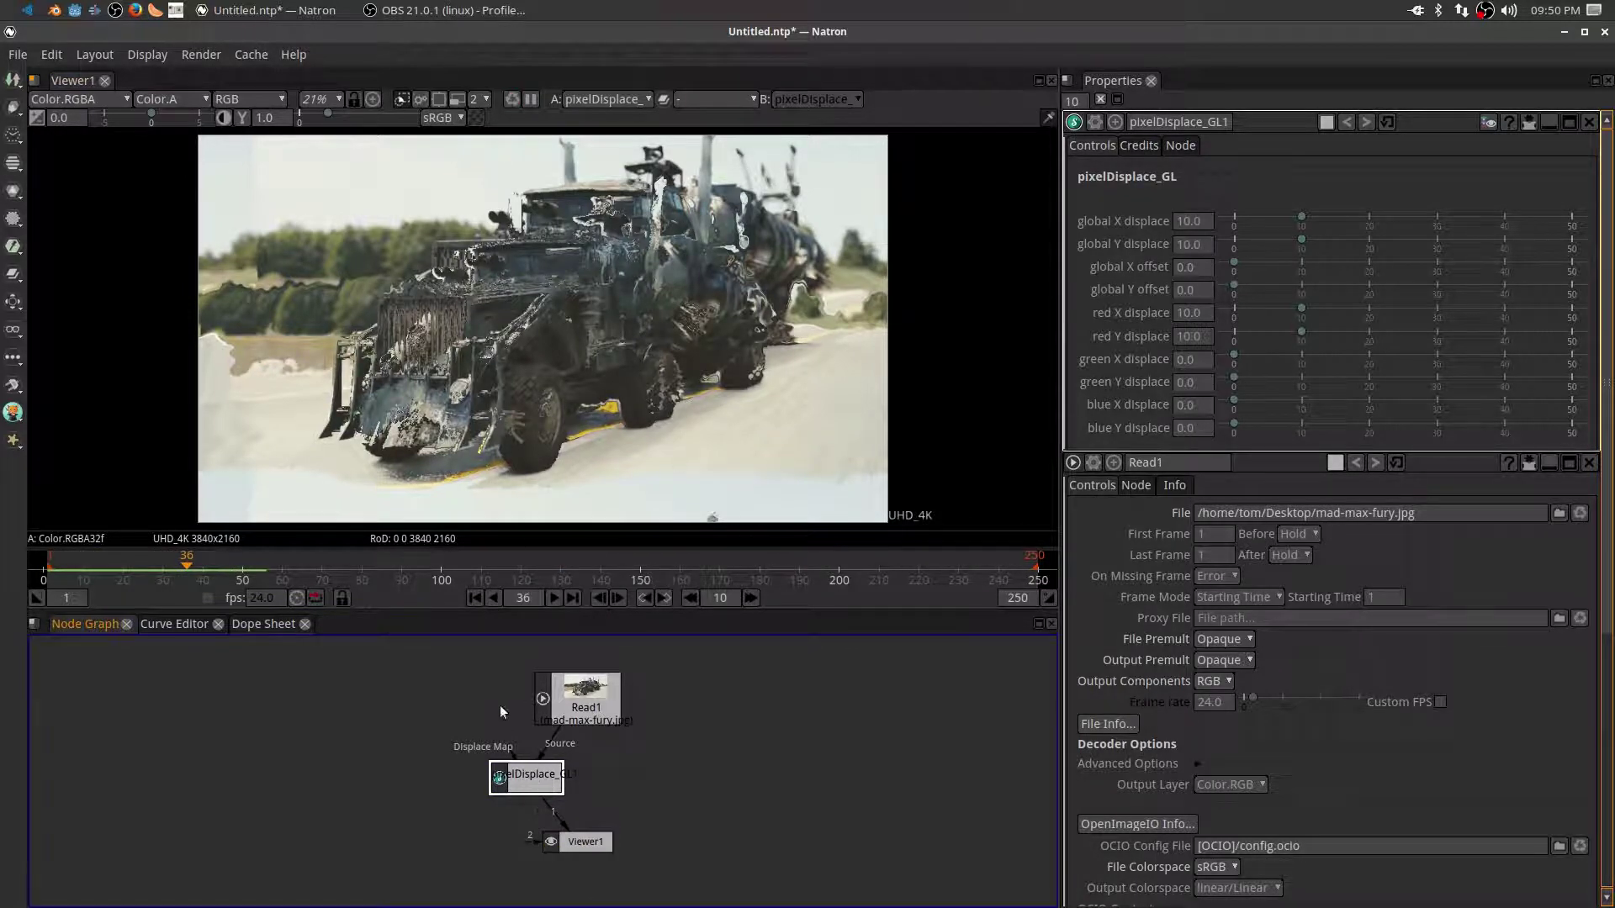
drag(511, 752, 448, 714)
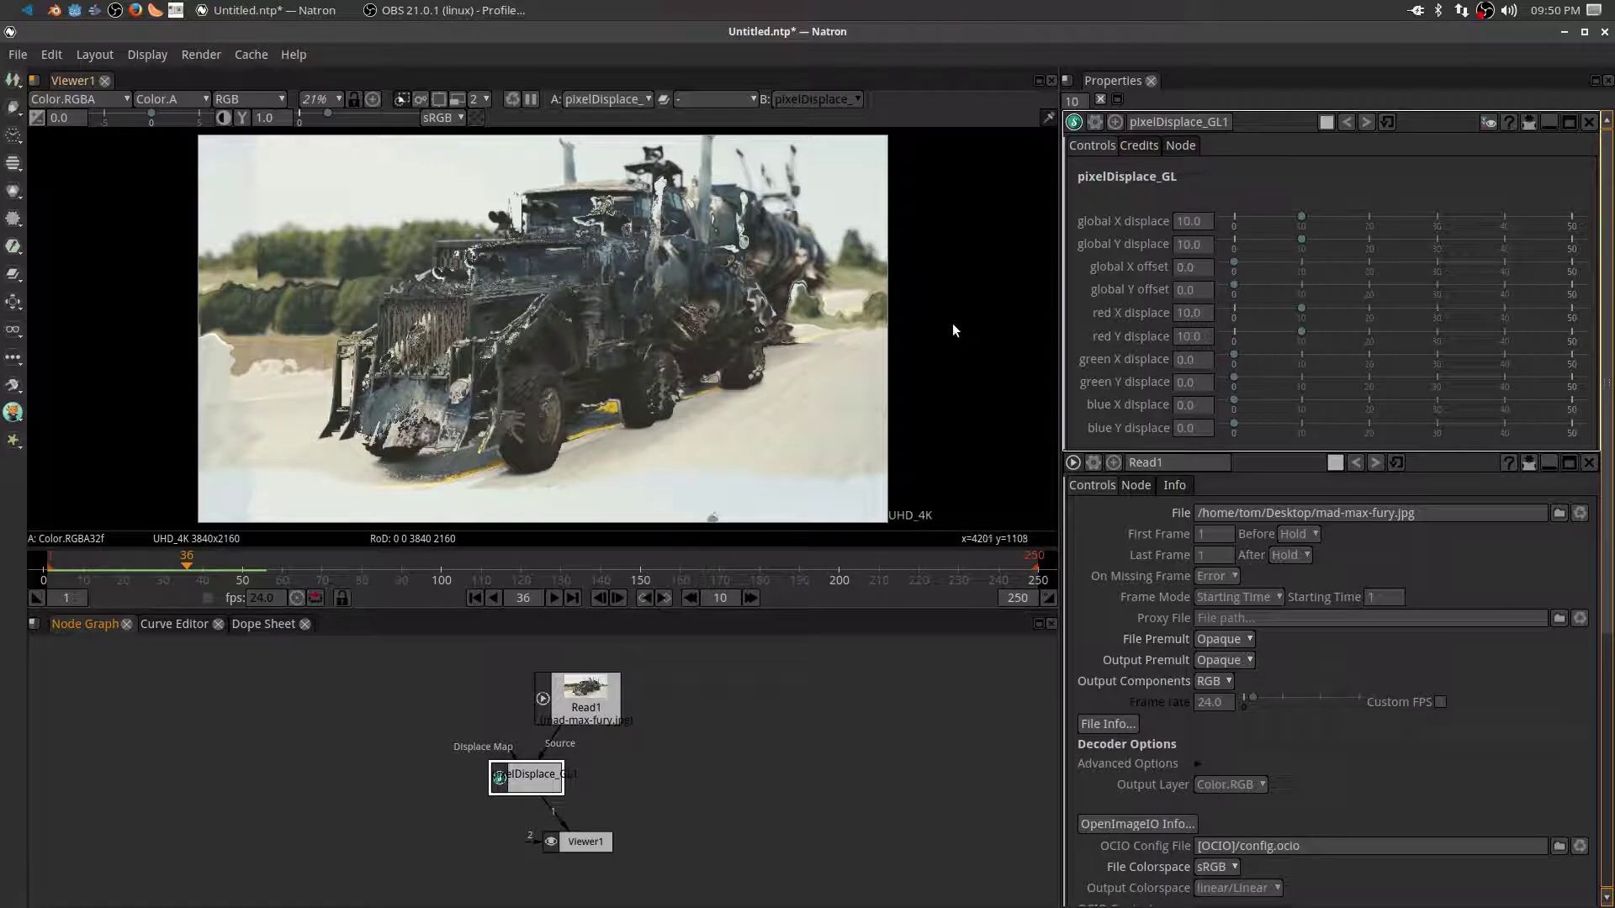
click(456, 712)
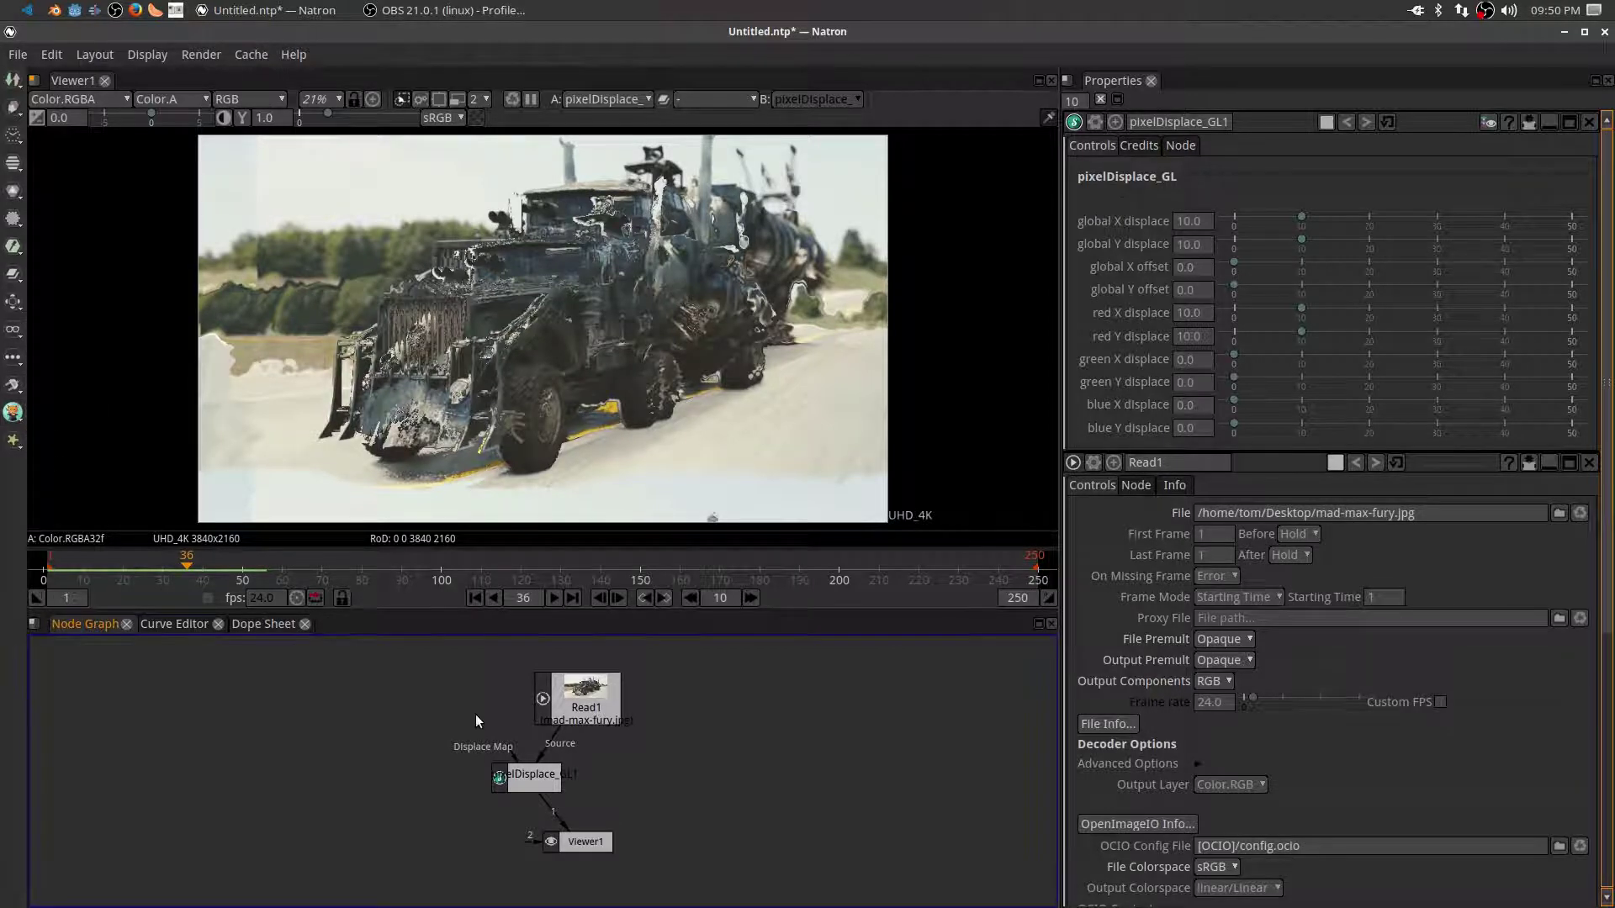
- Create a Shadertoy node and load its Source/Infinite Fall preset
key(Tab)
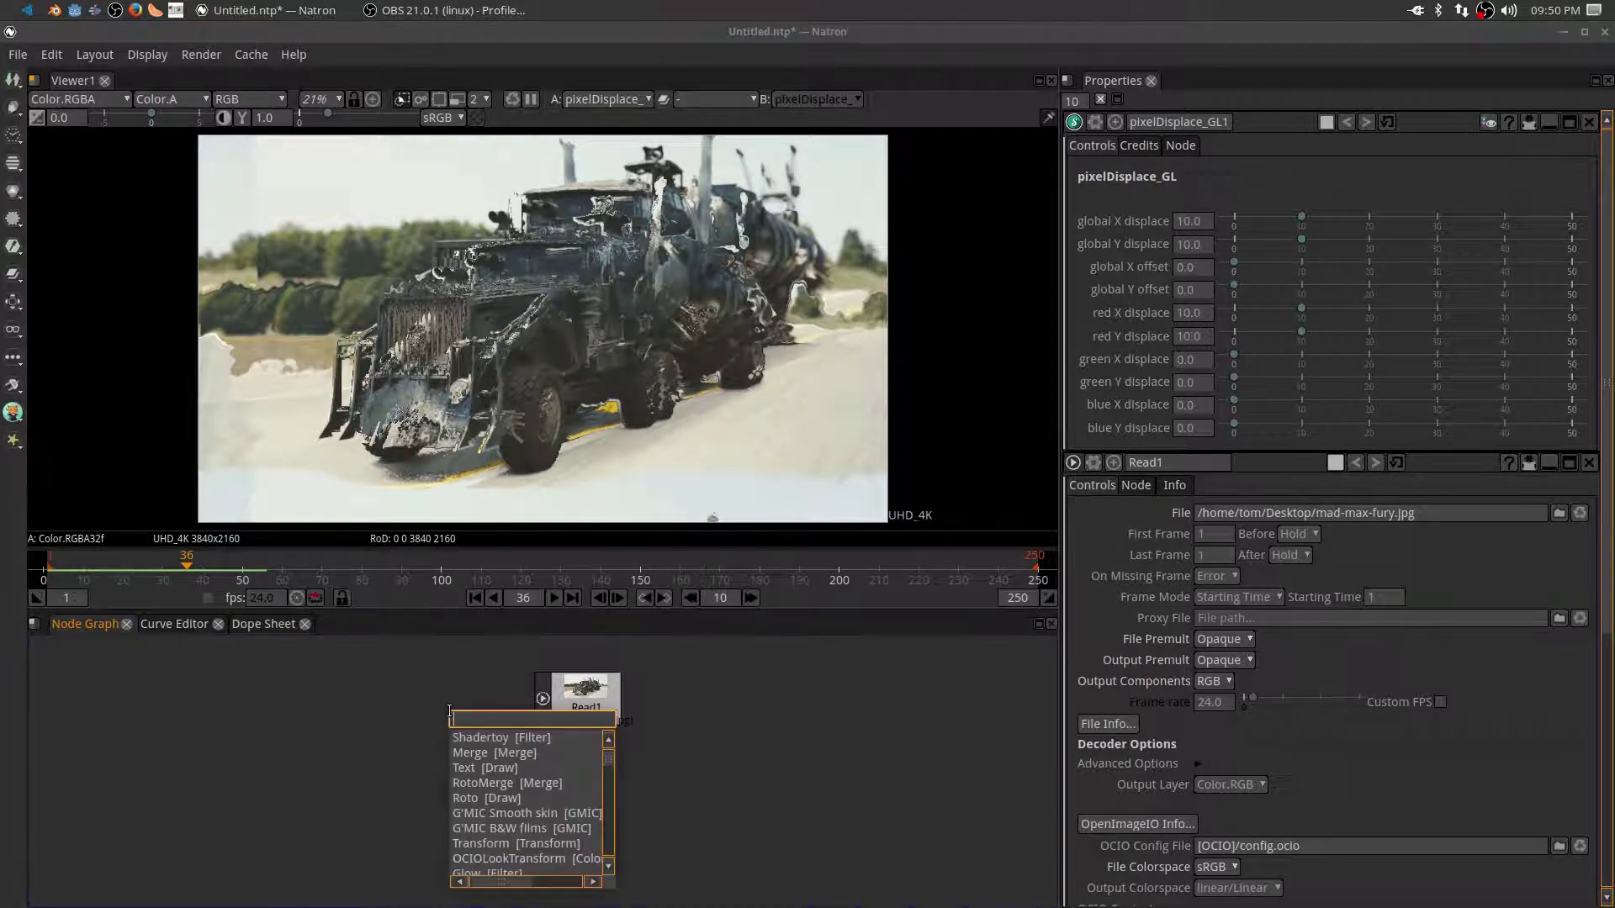
click(483, 738)
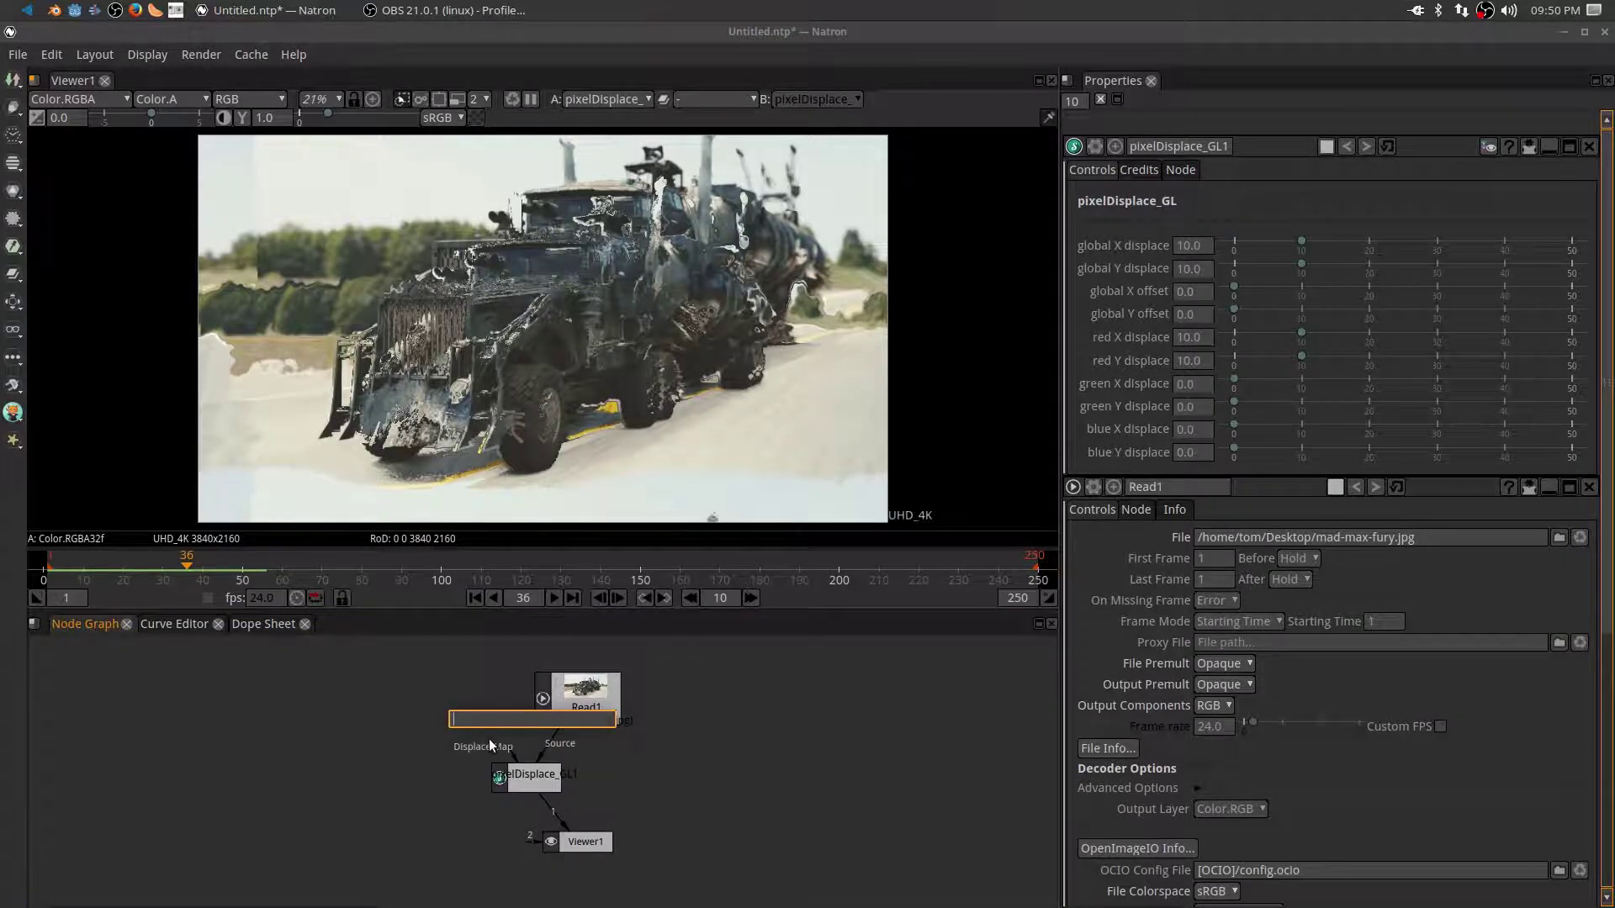
drag(513, 748, 424, 693)
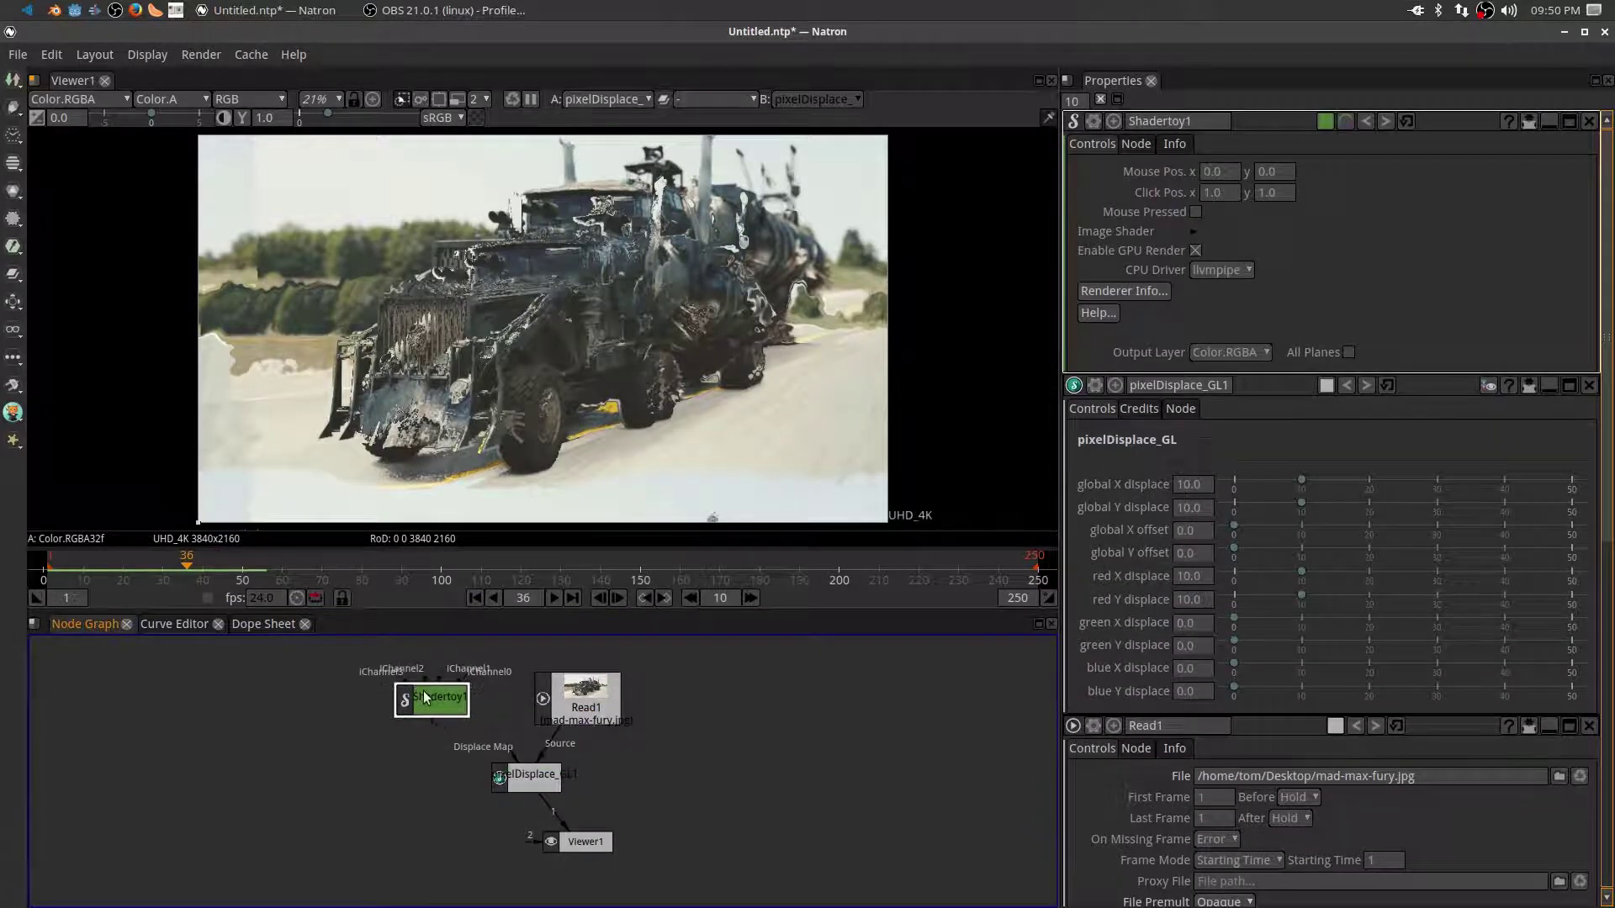
click(1193, 232)
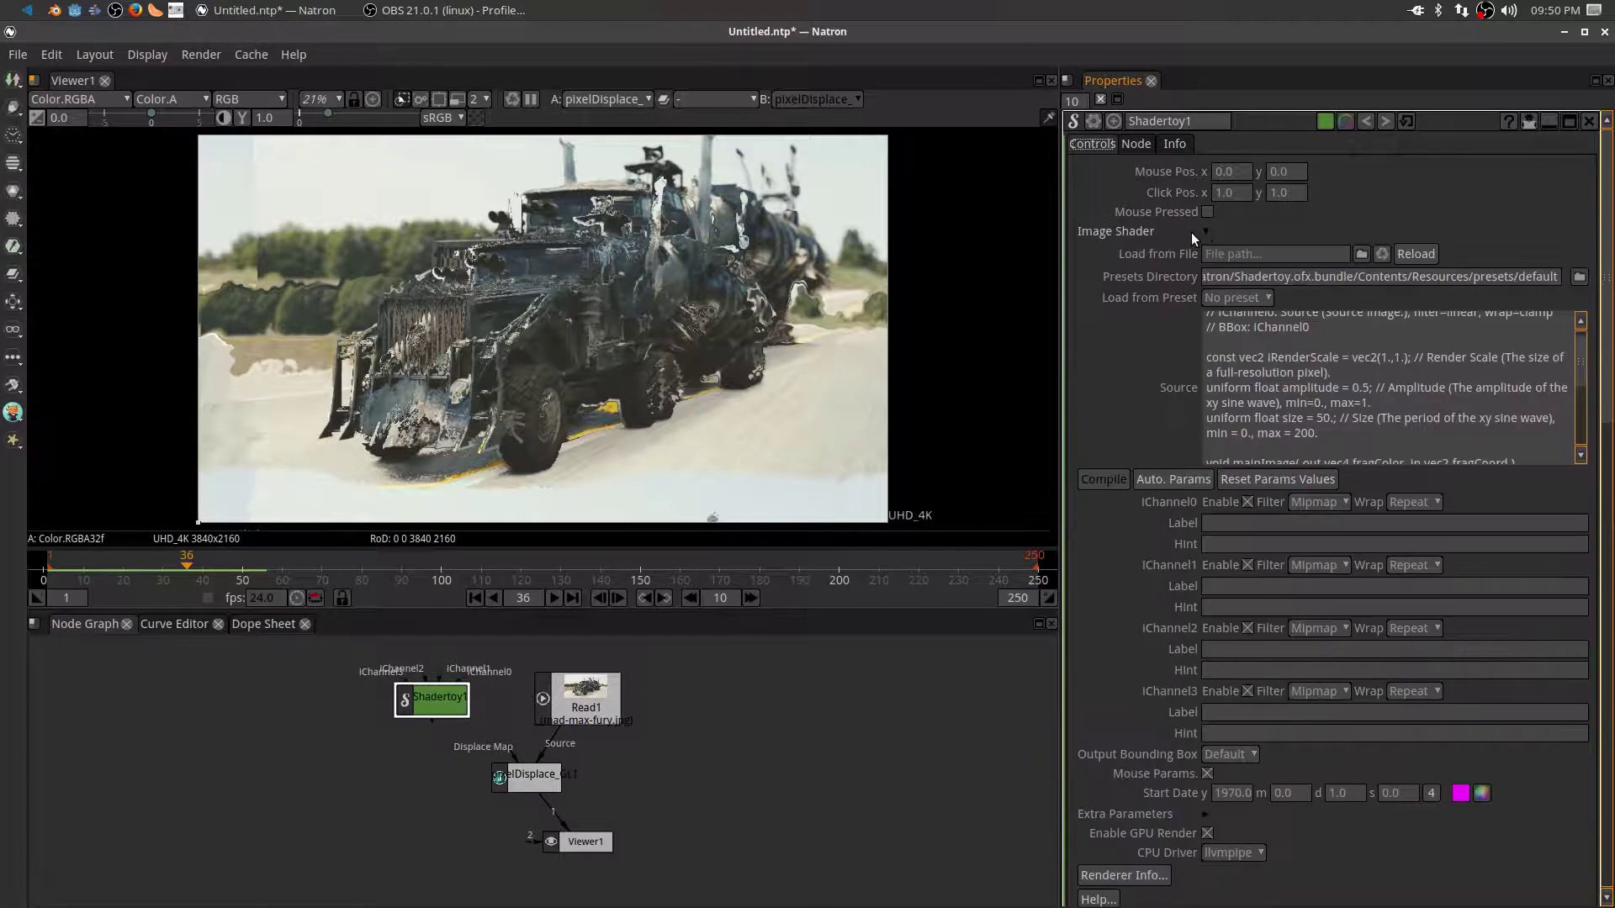
click(1270, 297)
mouse_move(1267, 439)
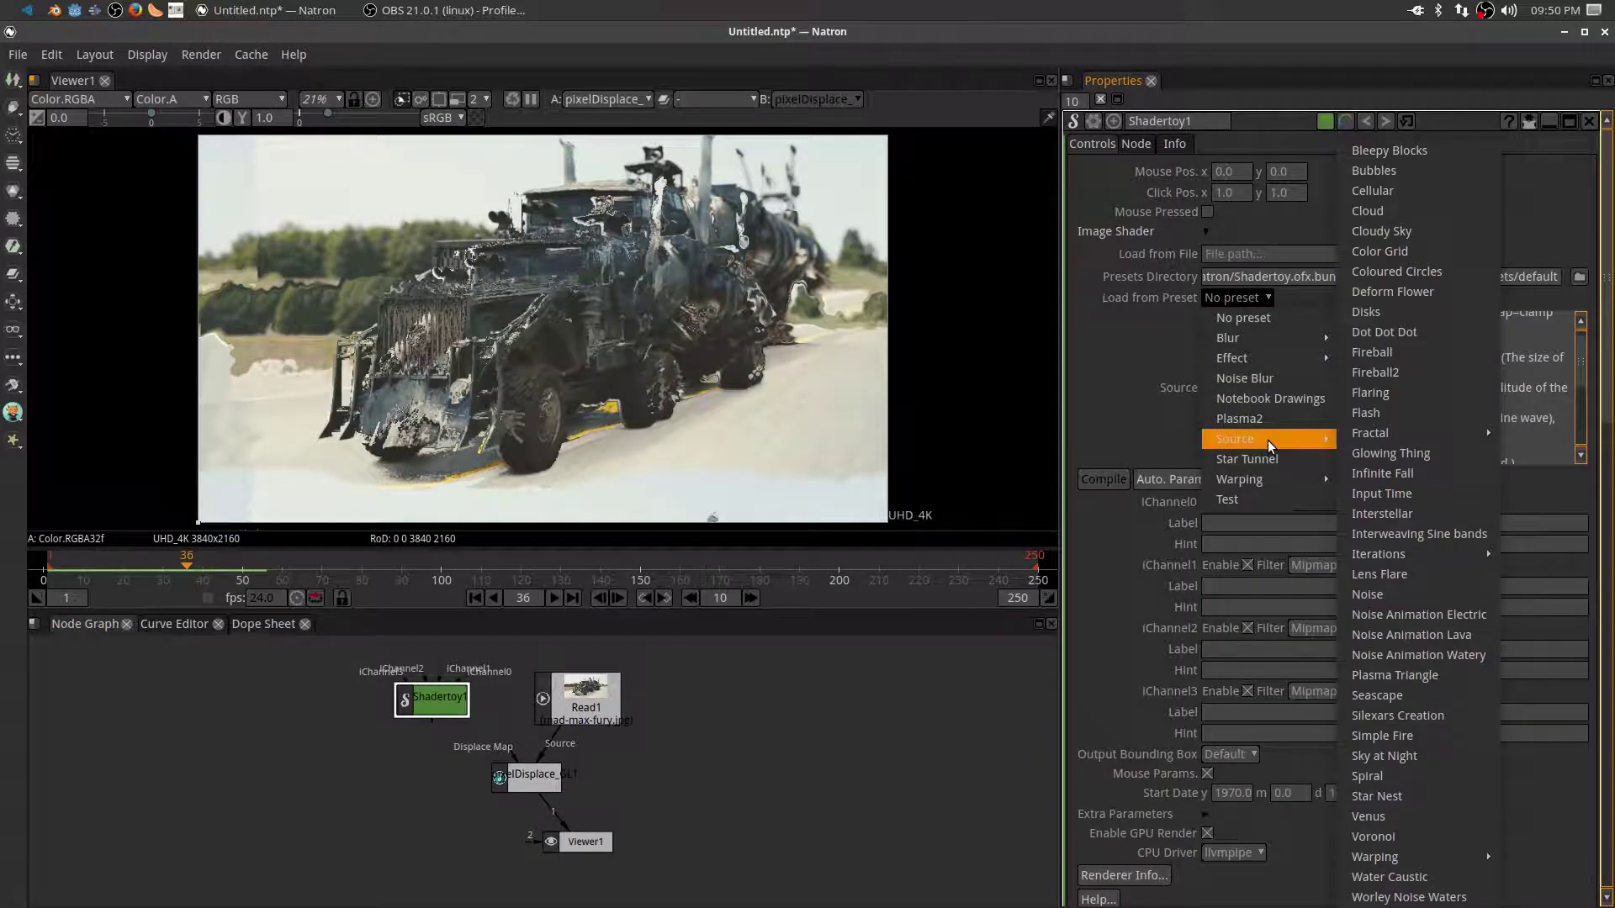
click(1367, 477)
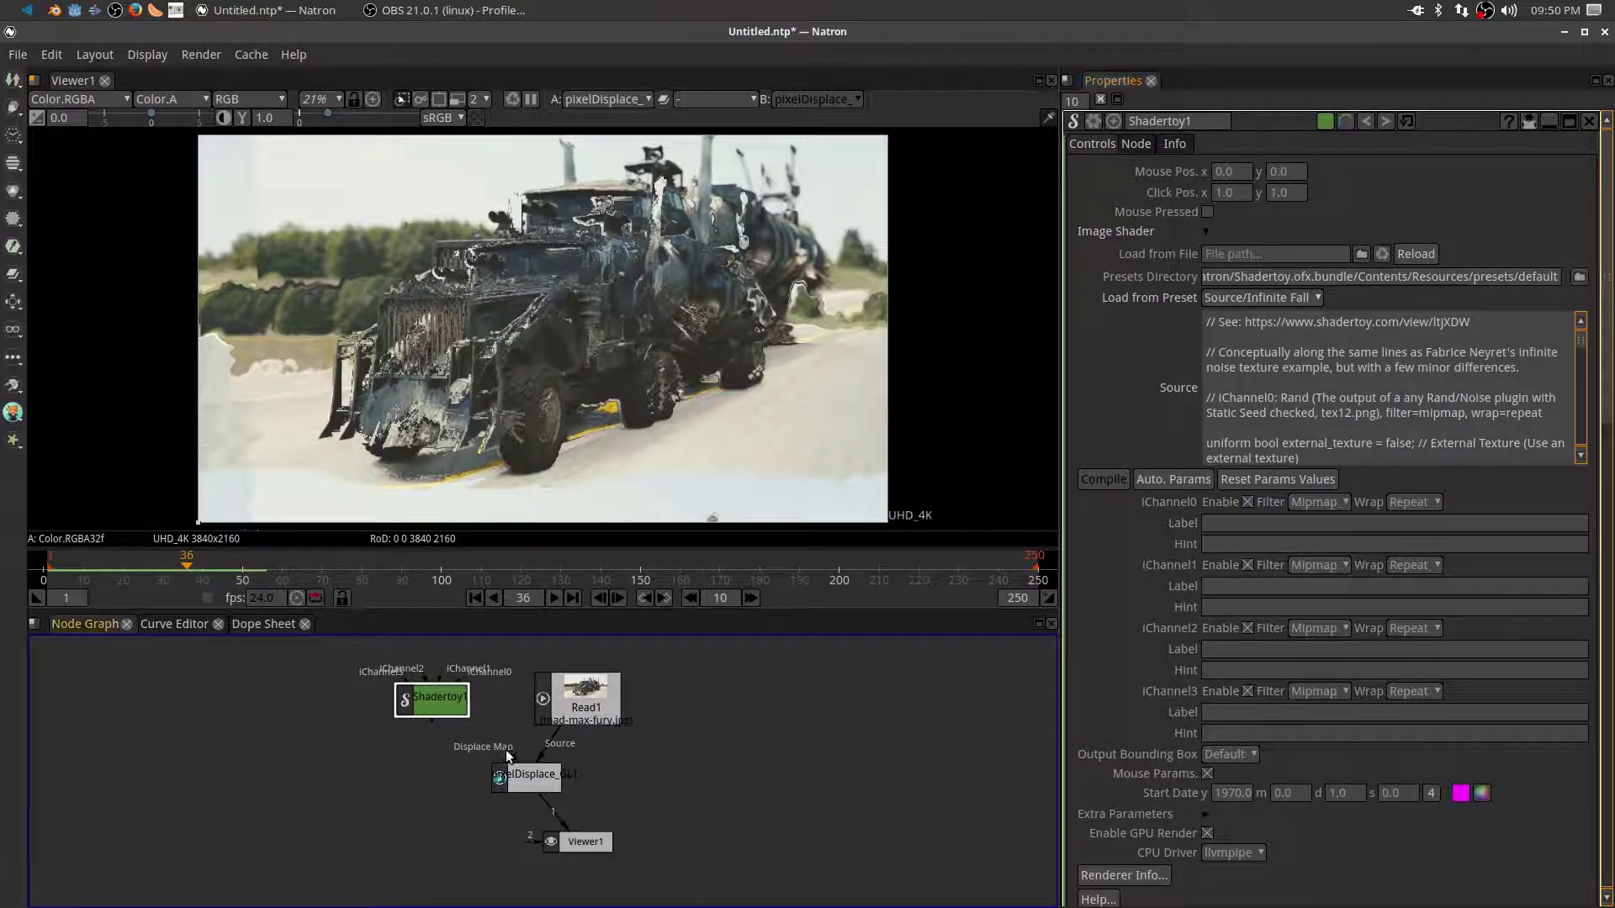
- Connect the Displace Map input to Shadertoy1, preview playback, then delete Shadertoy1
drag(508, 756, 406, 704)
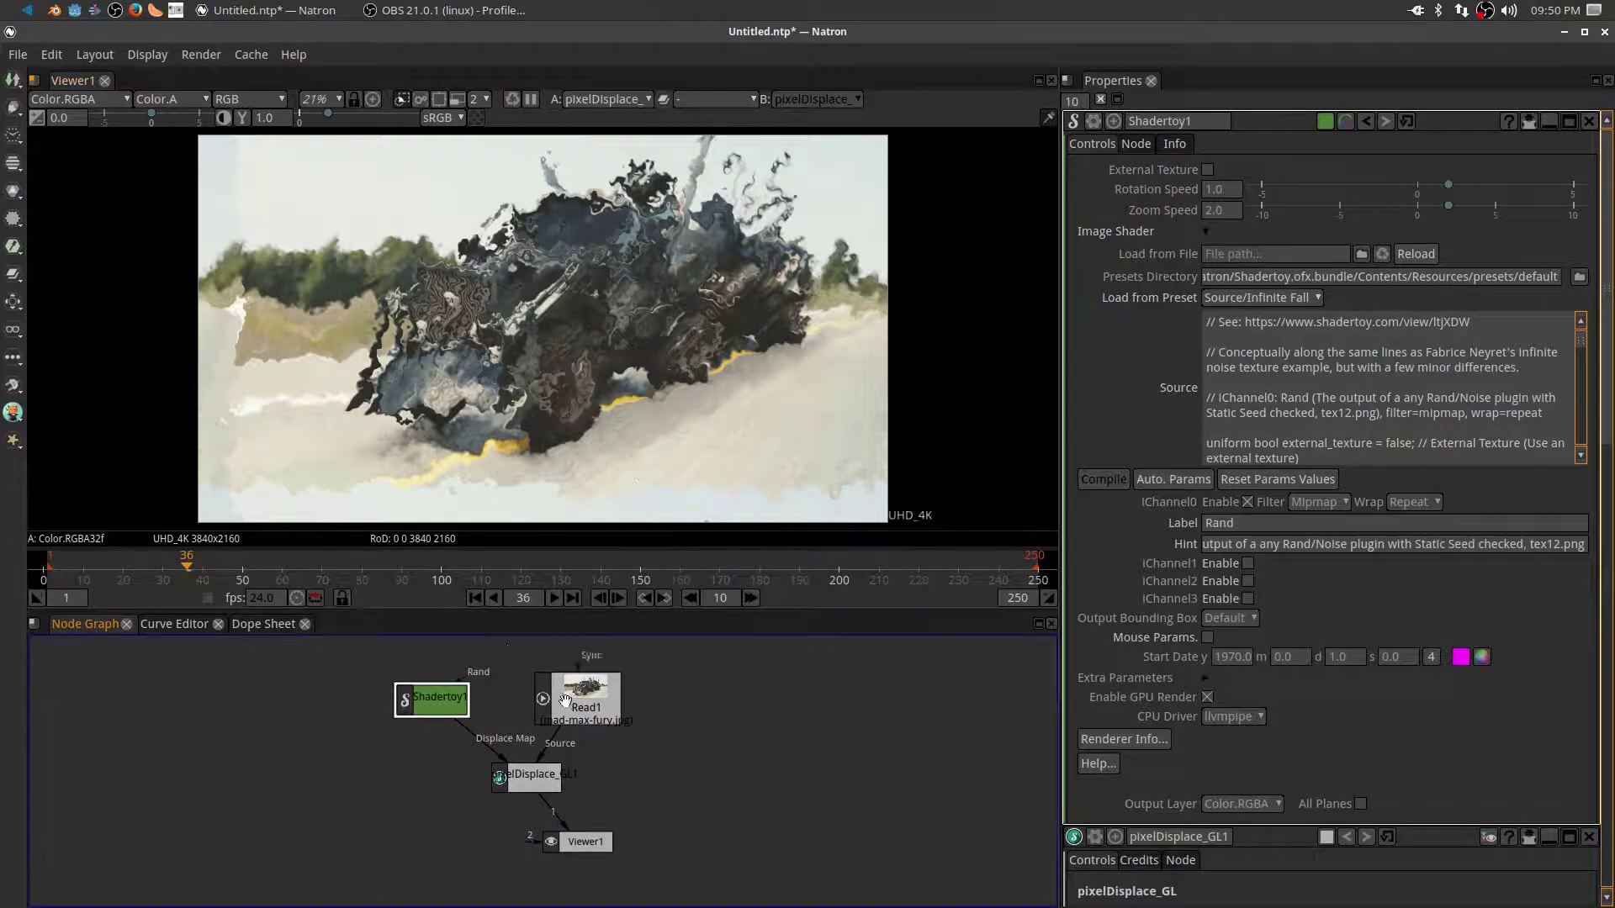
drag(541, 781, 523, 789)
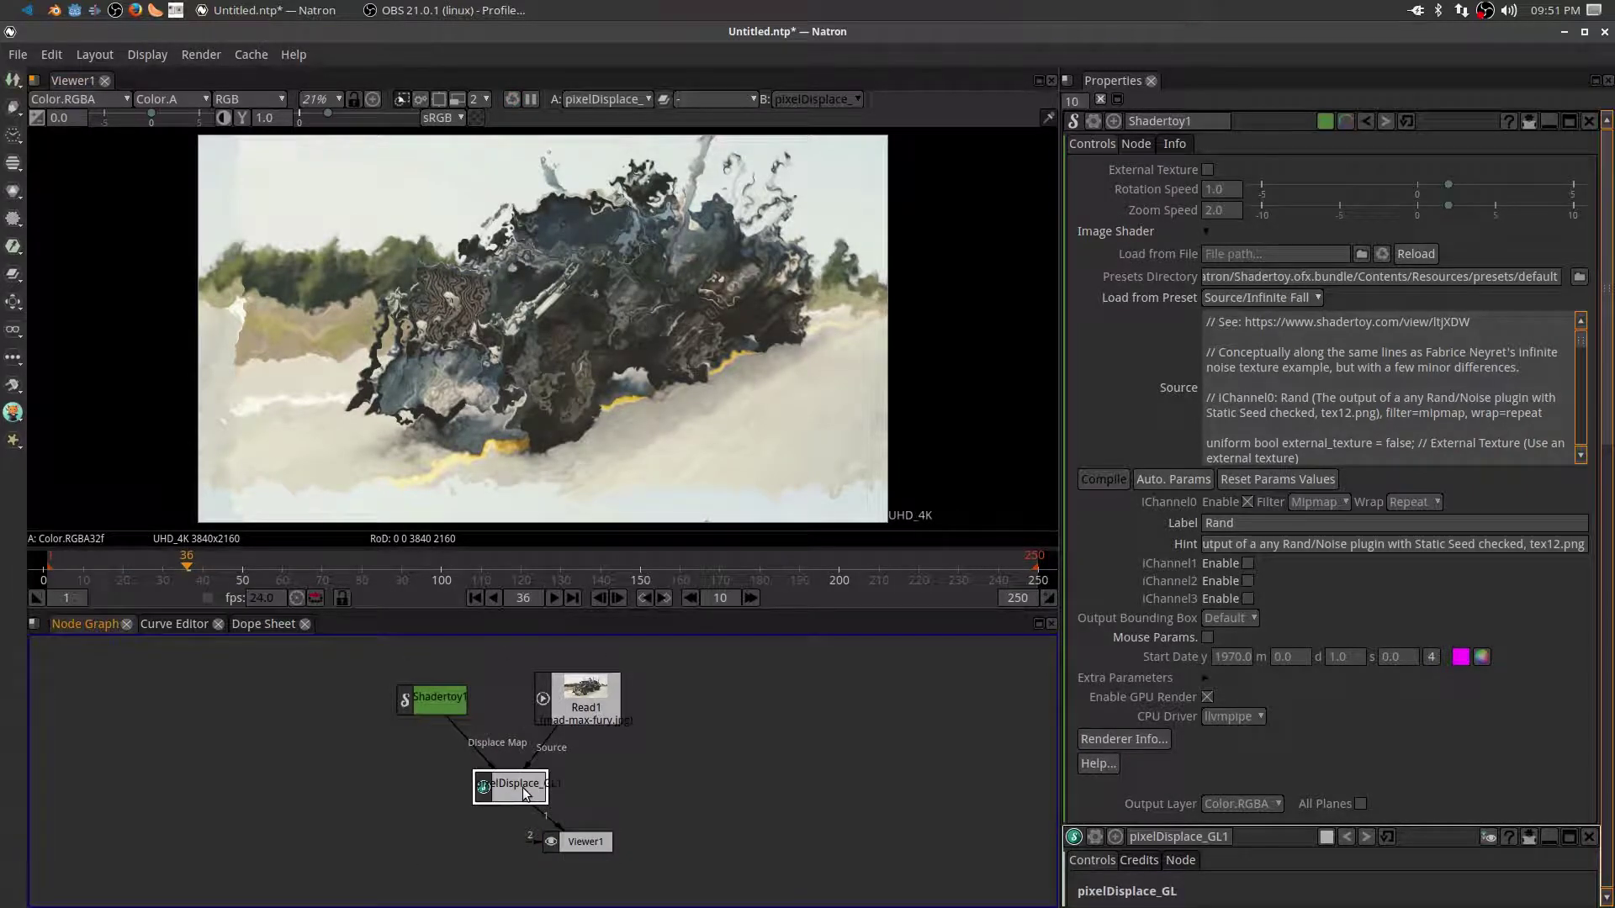
click(554, 597)
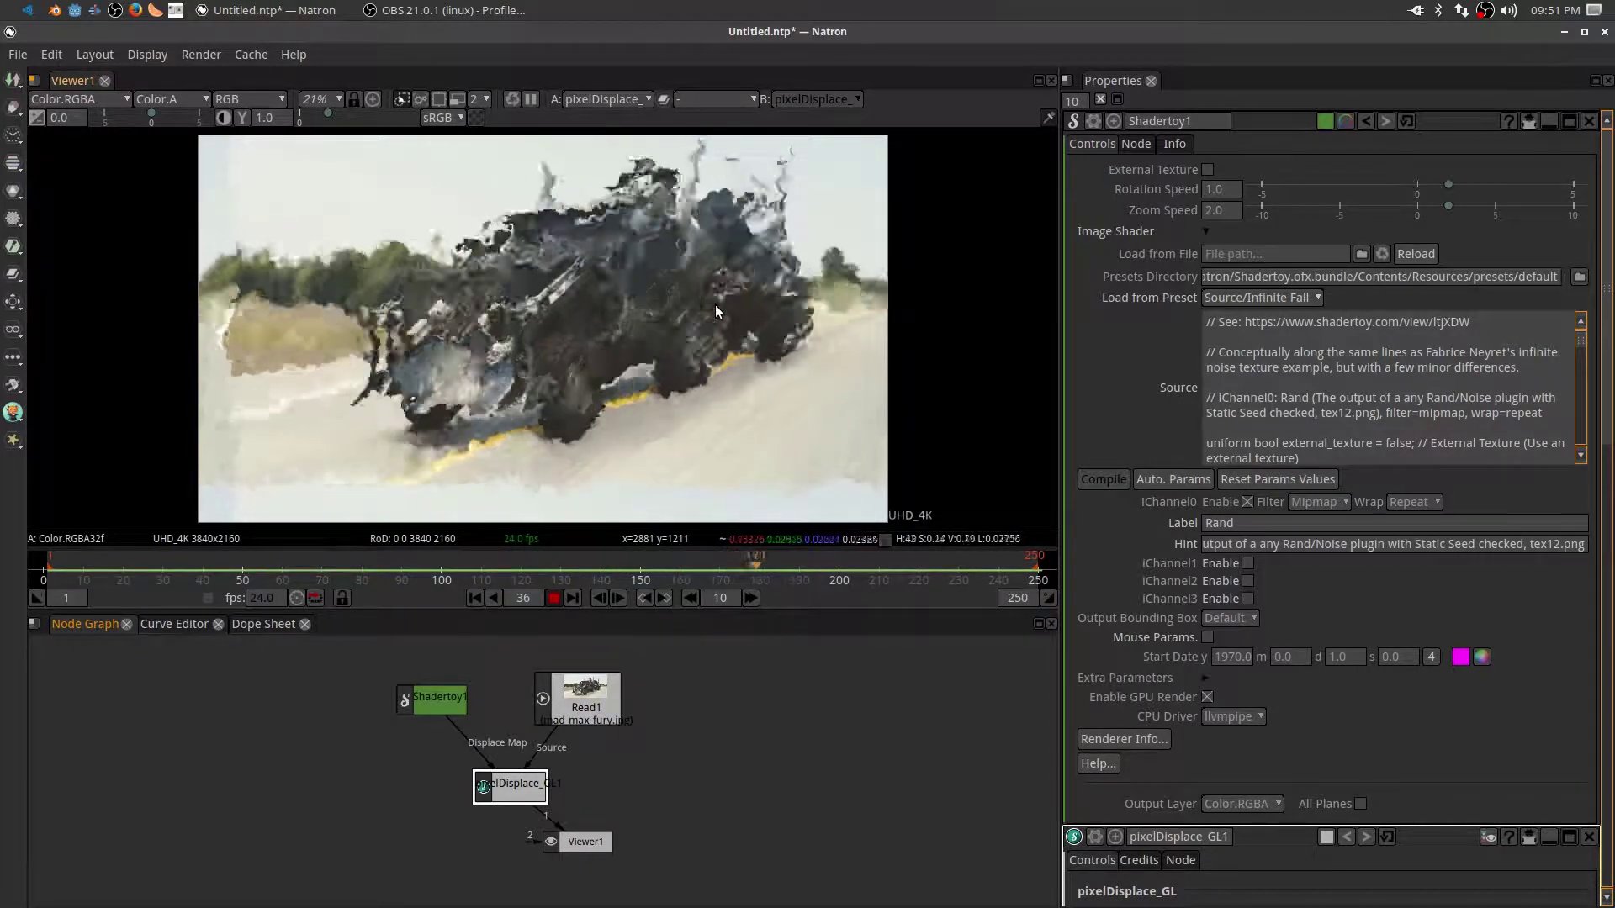
click(557, 598)
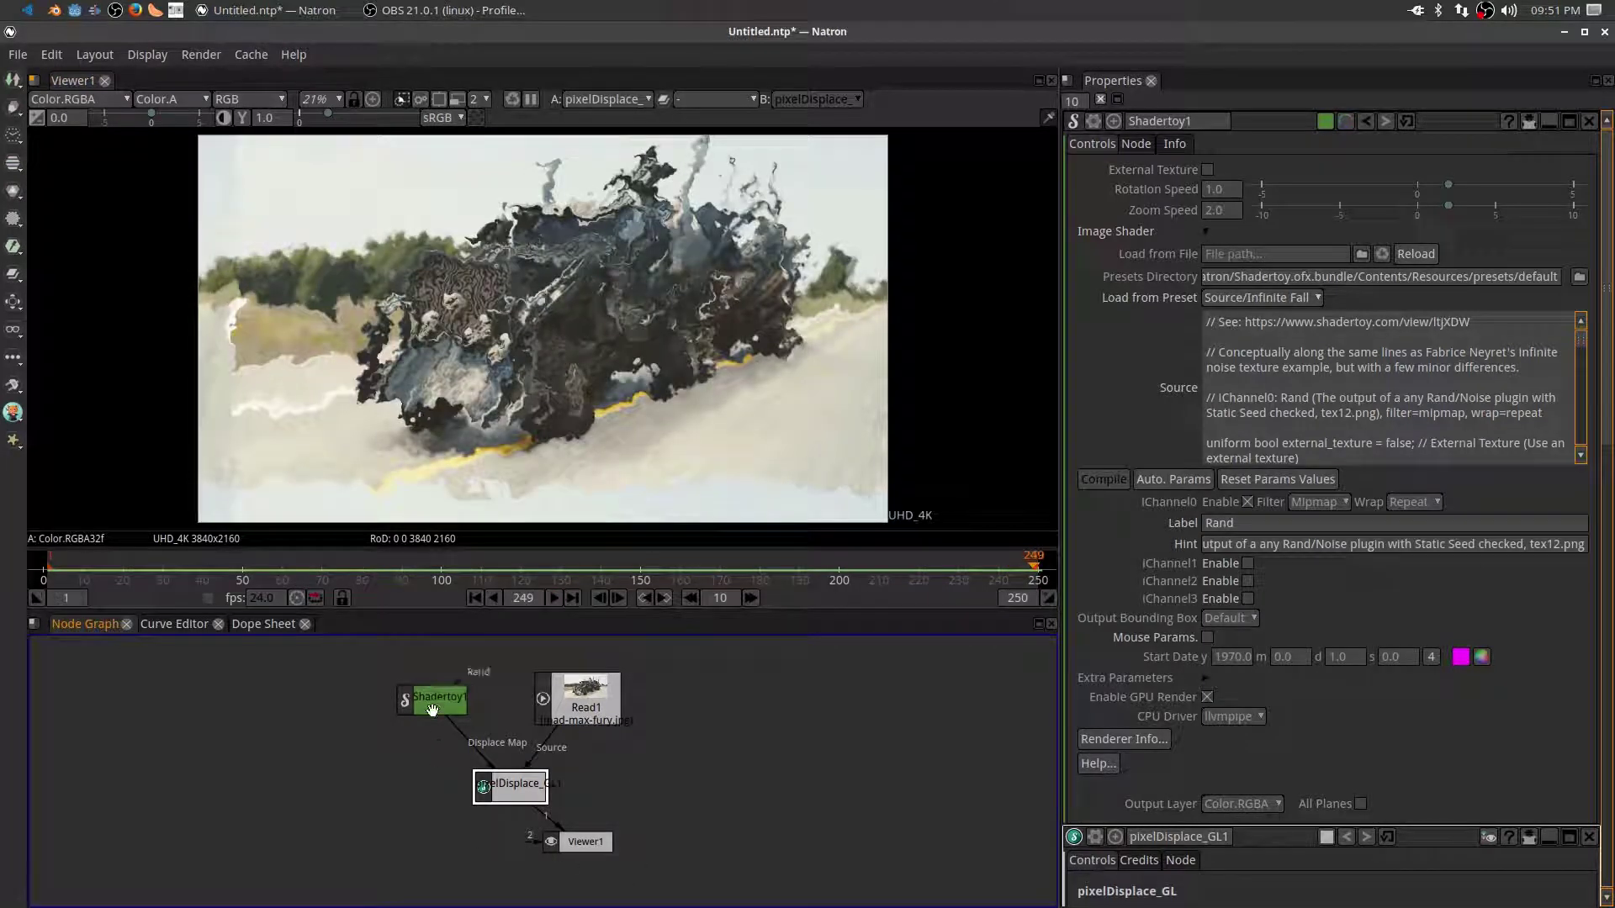
key(Delete)
click(578, 711)
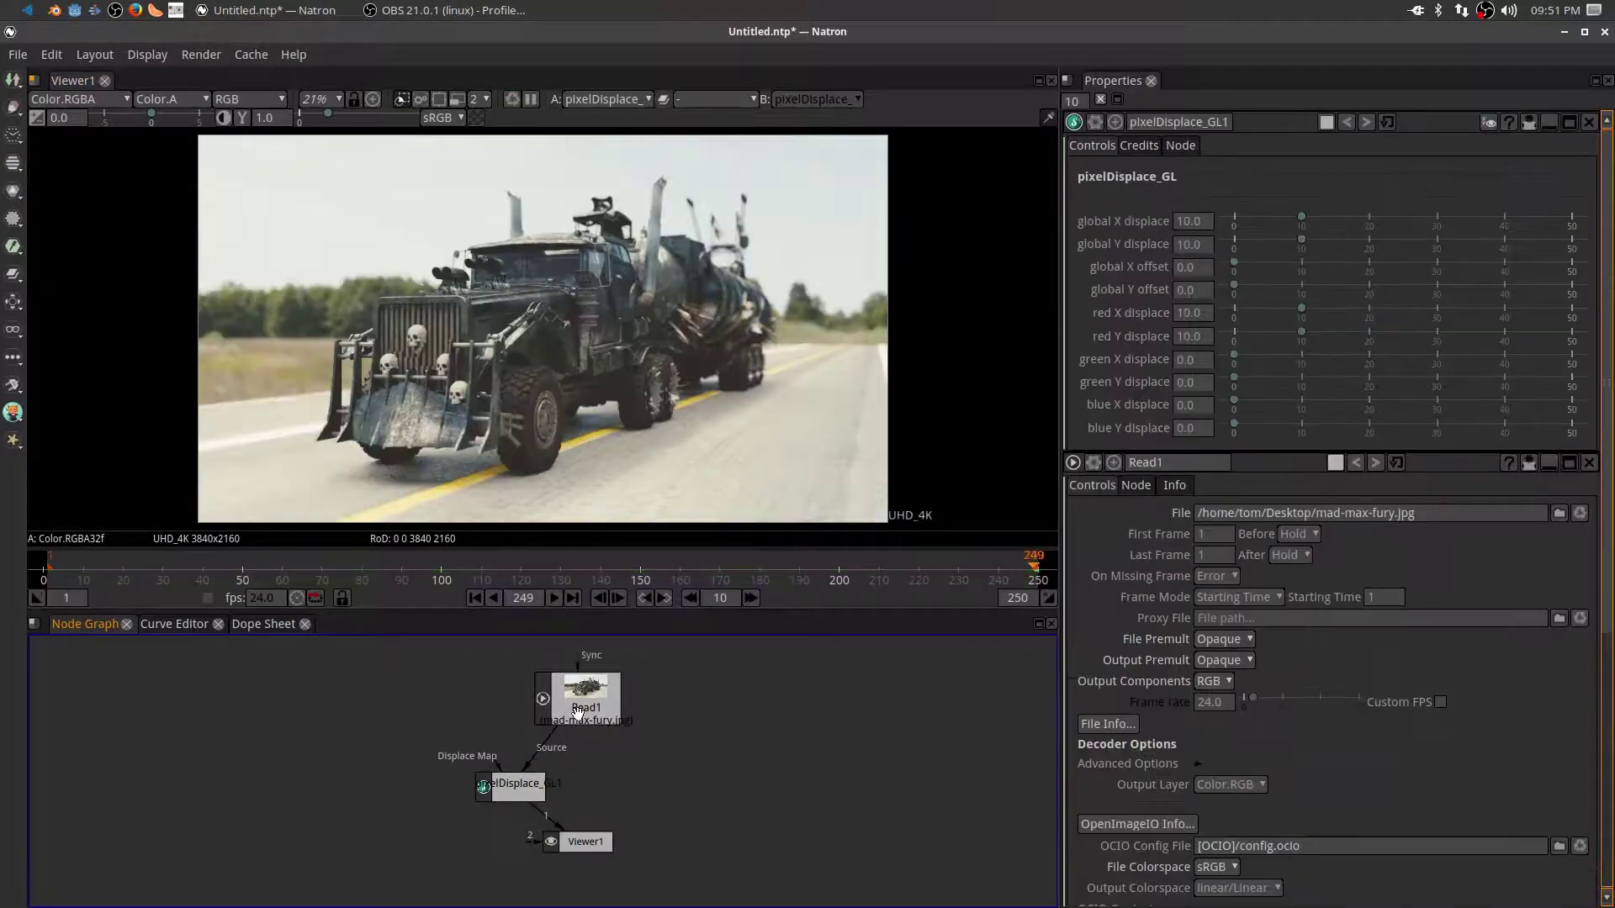
- Delete the pixelDisplace_GL1 node and select Read1
click(522, 787)
key(Delete)
click(575, 694)
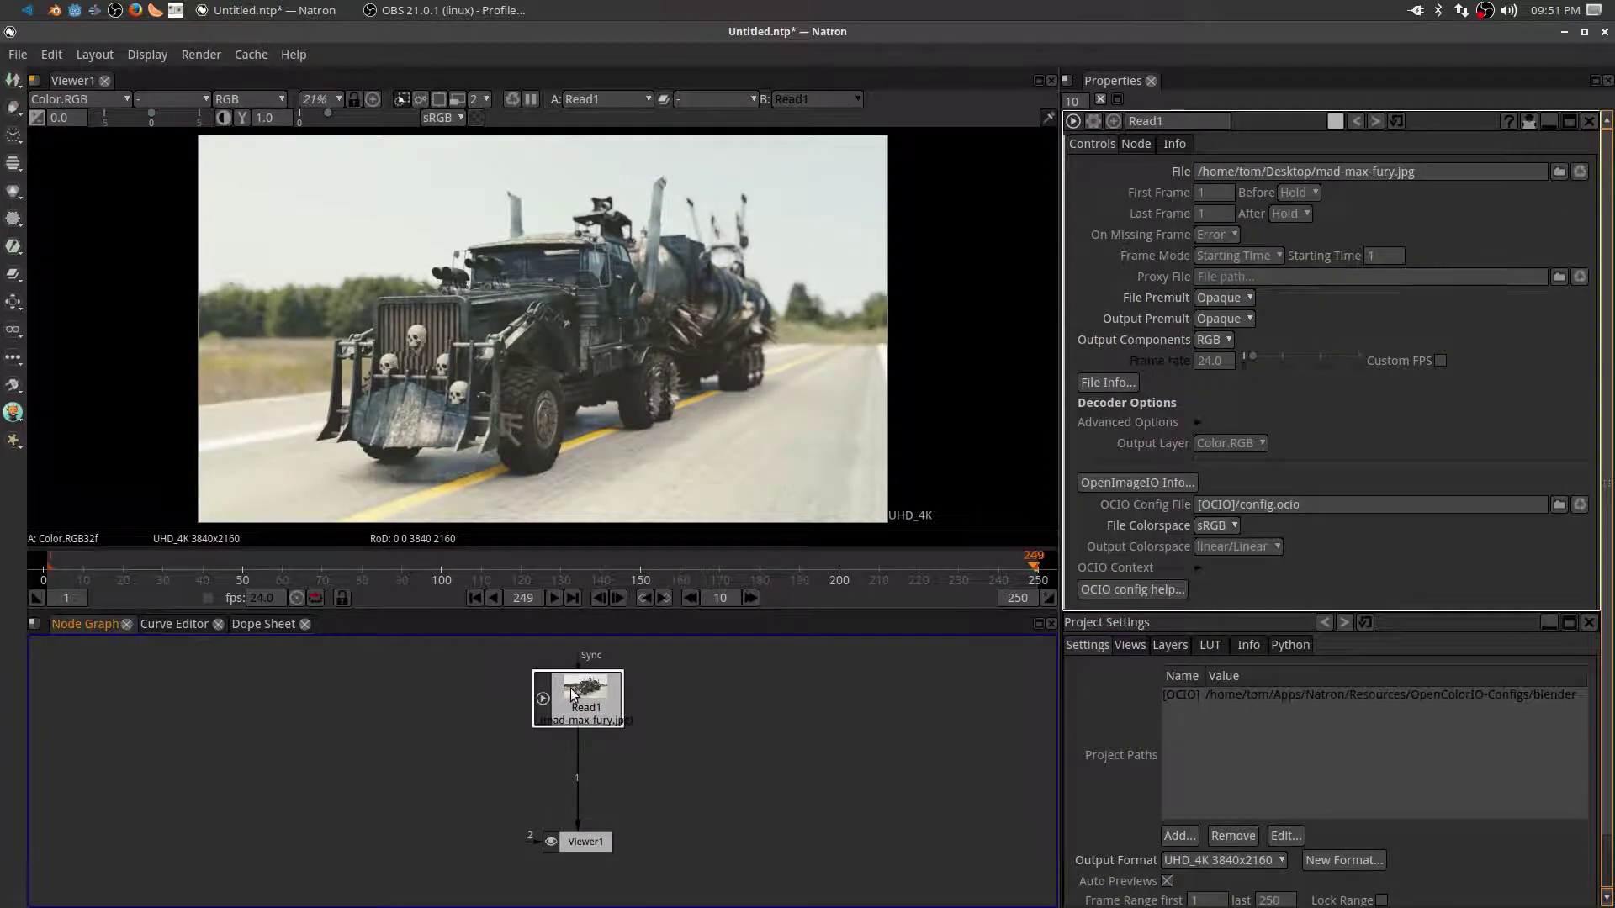
- Add GLSL > Effect > Crok_pixelate_GL to the truck image, reposition it, then delete it and reselect Read1
click(14, 386)
mouse_move(68, 463)
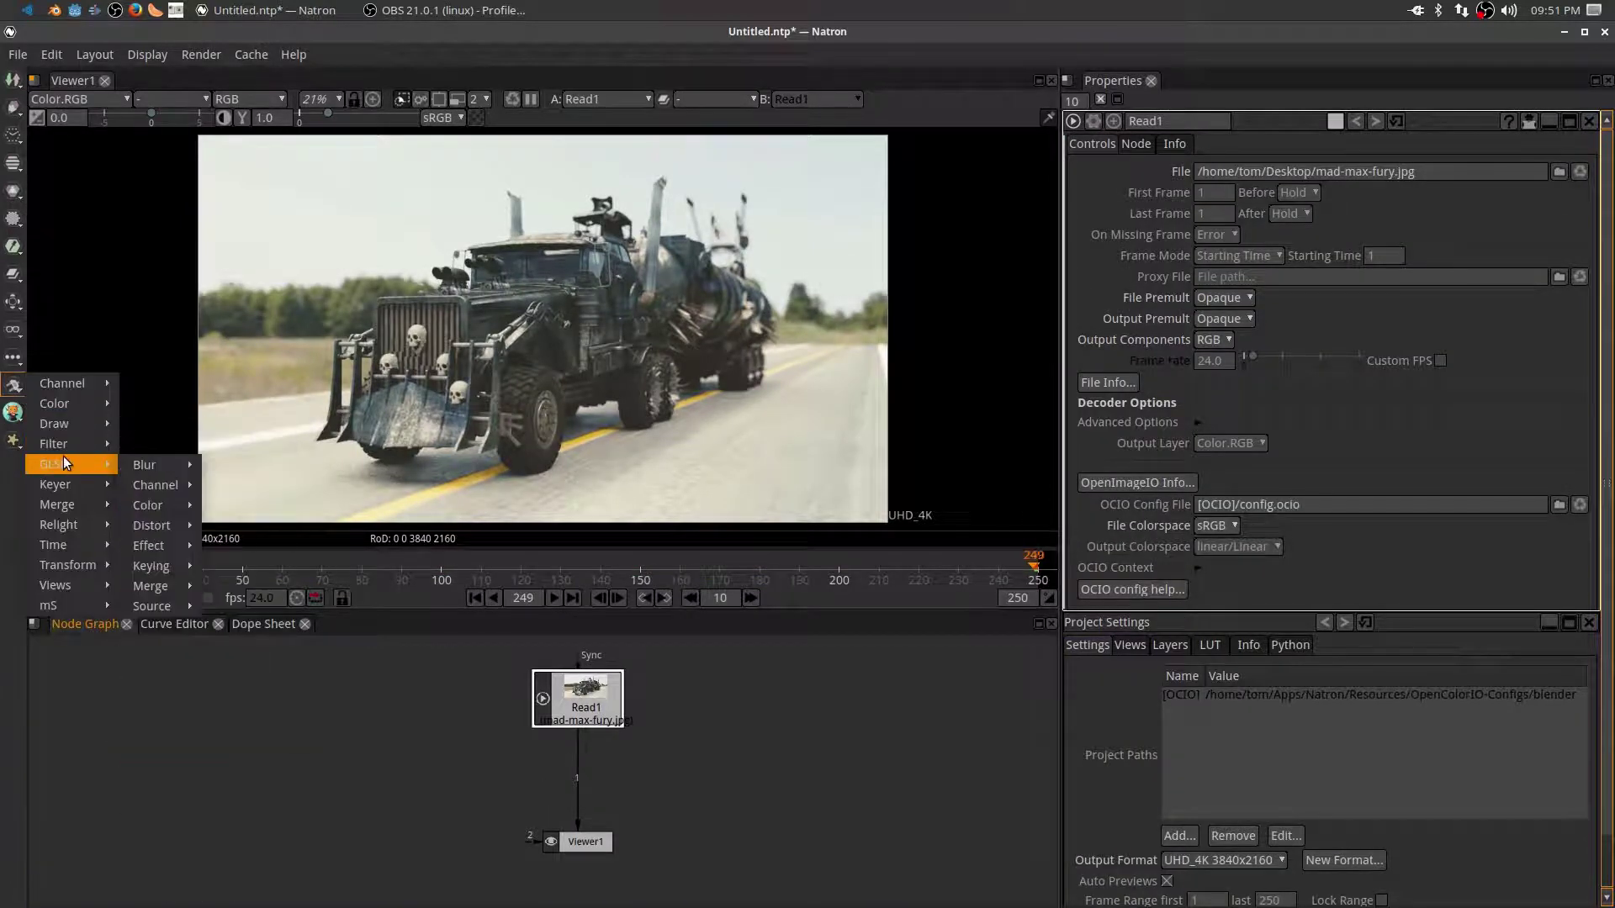
mouse_move(177, 504)
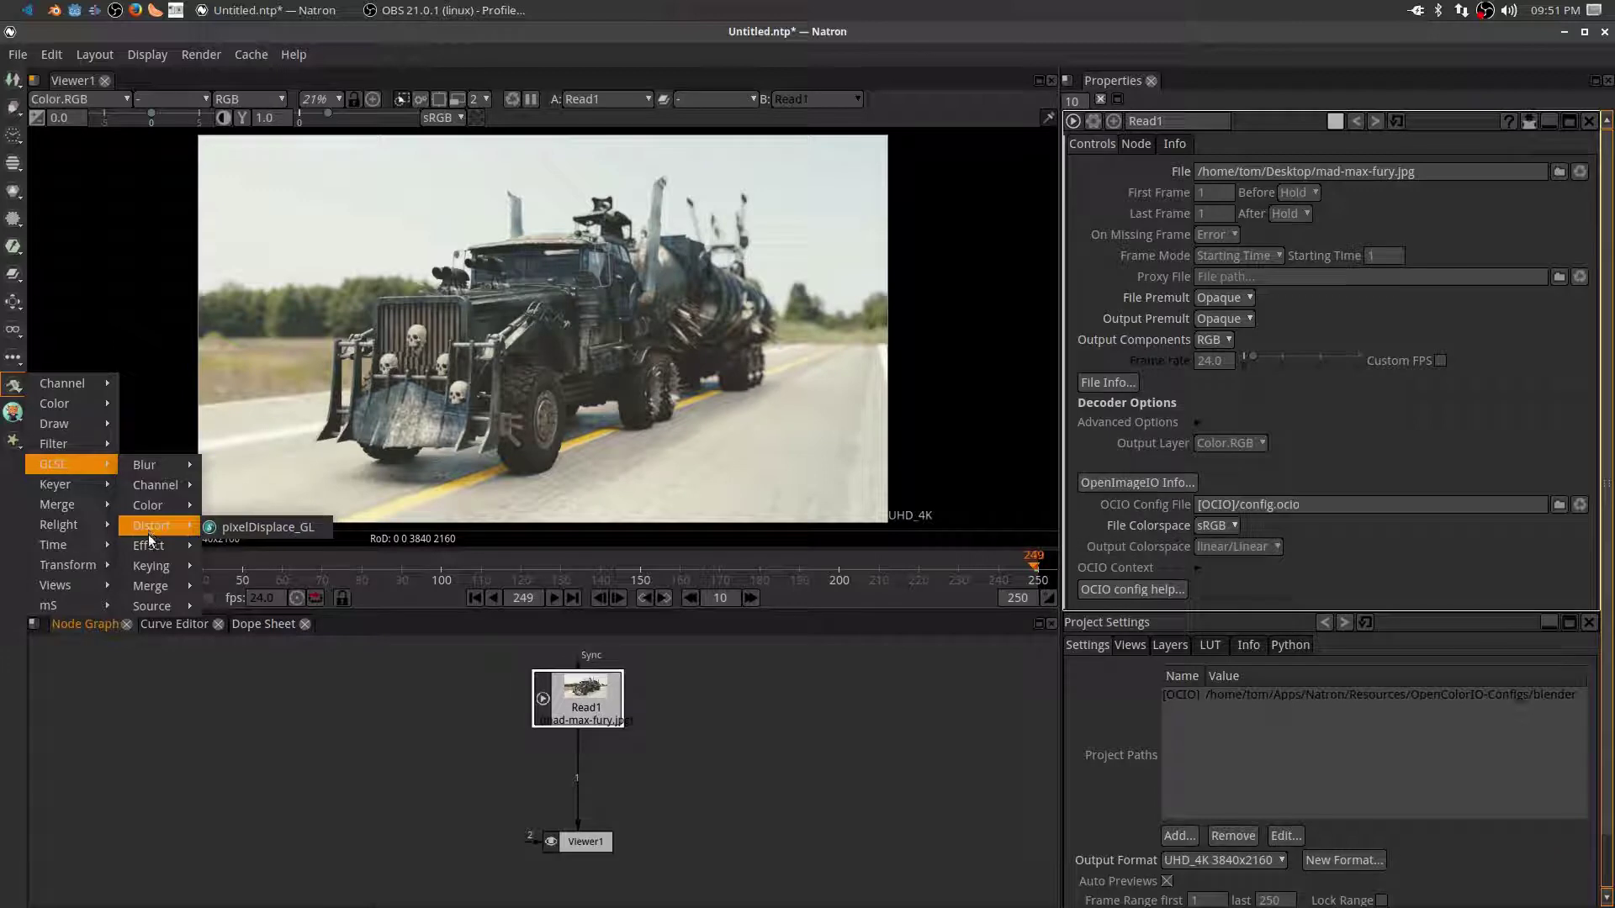
mouse_move(152, 548)
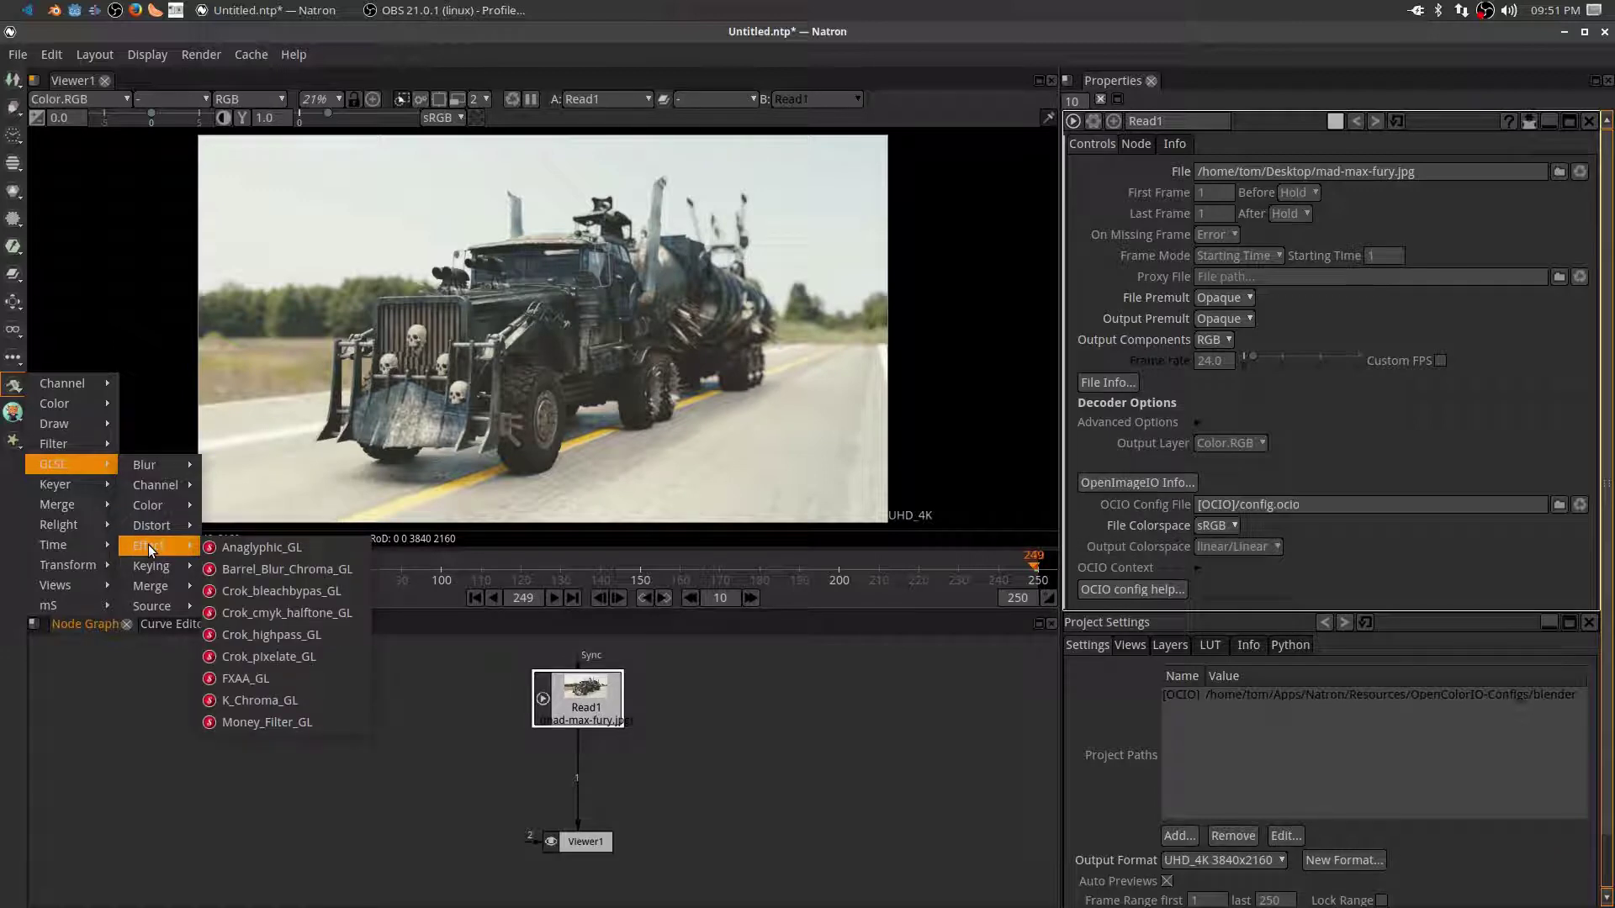
click(276, 659)
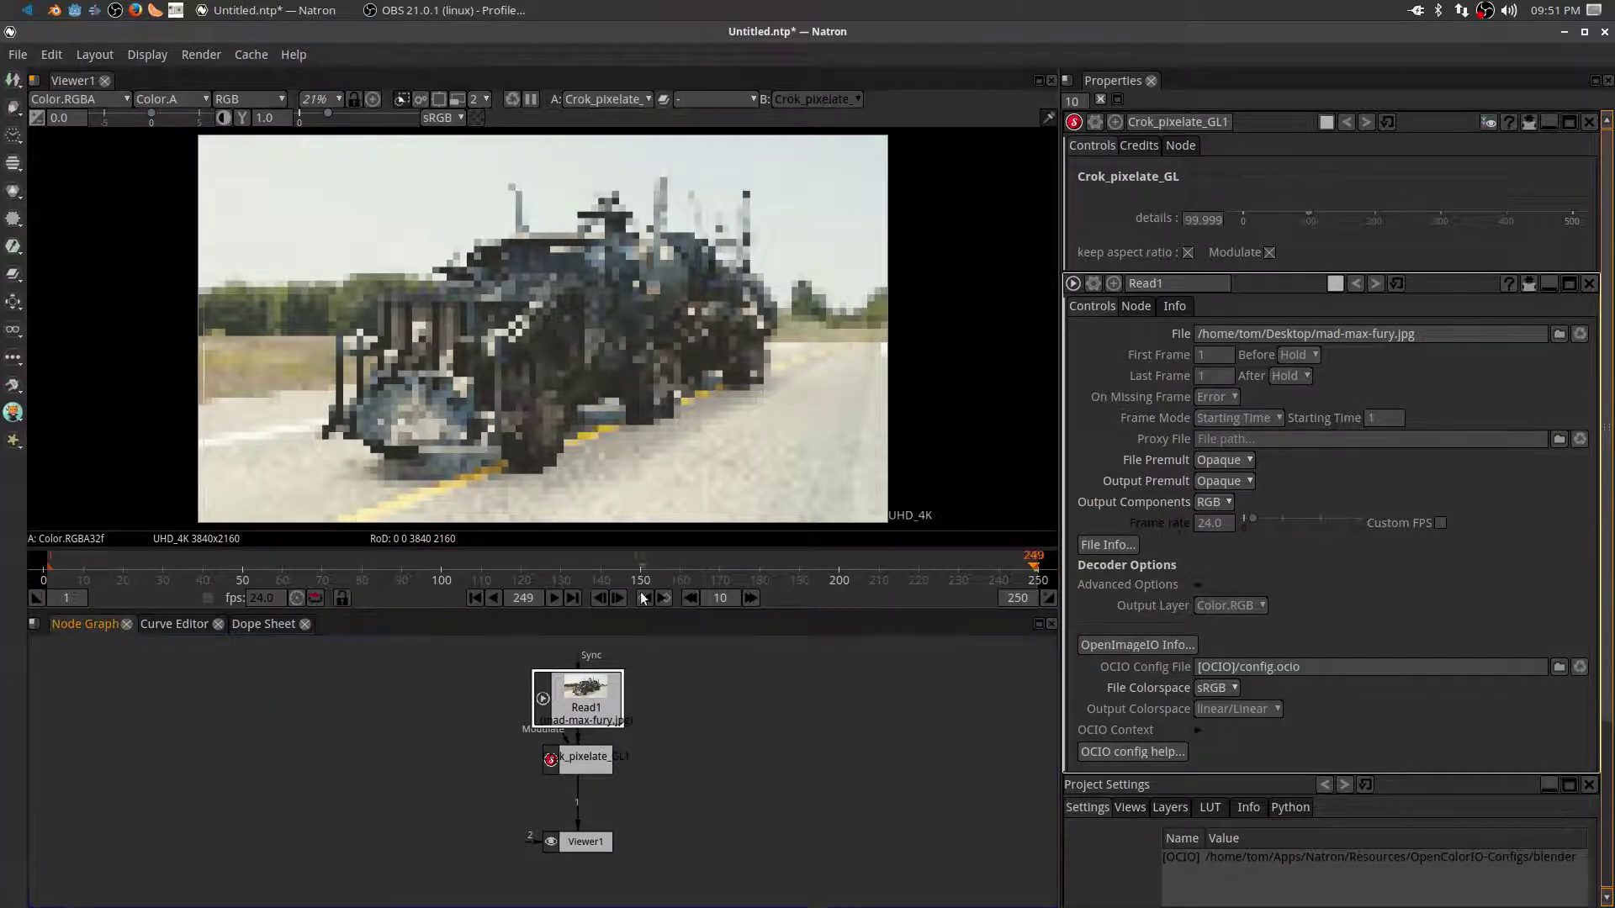
drag(575, 766, 530, 781)
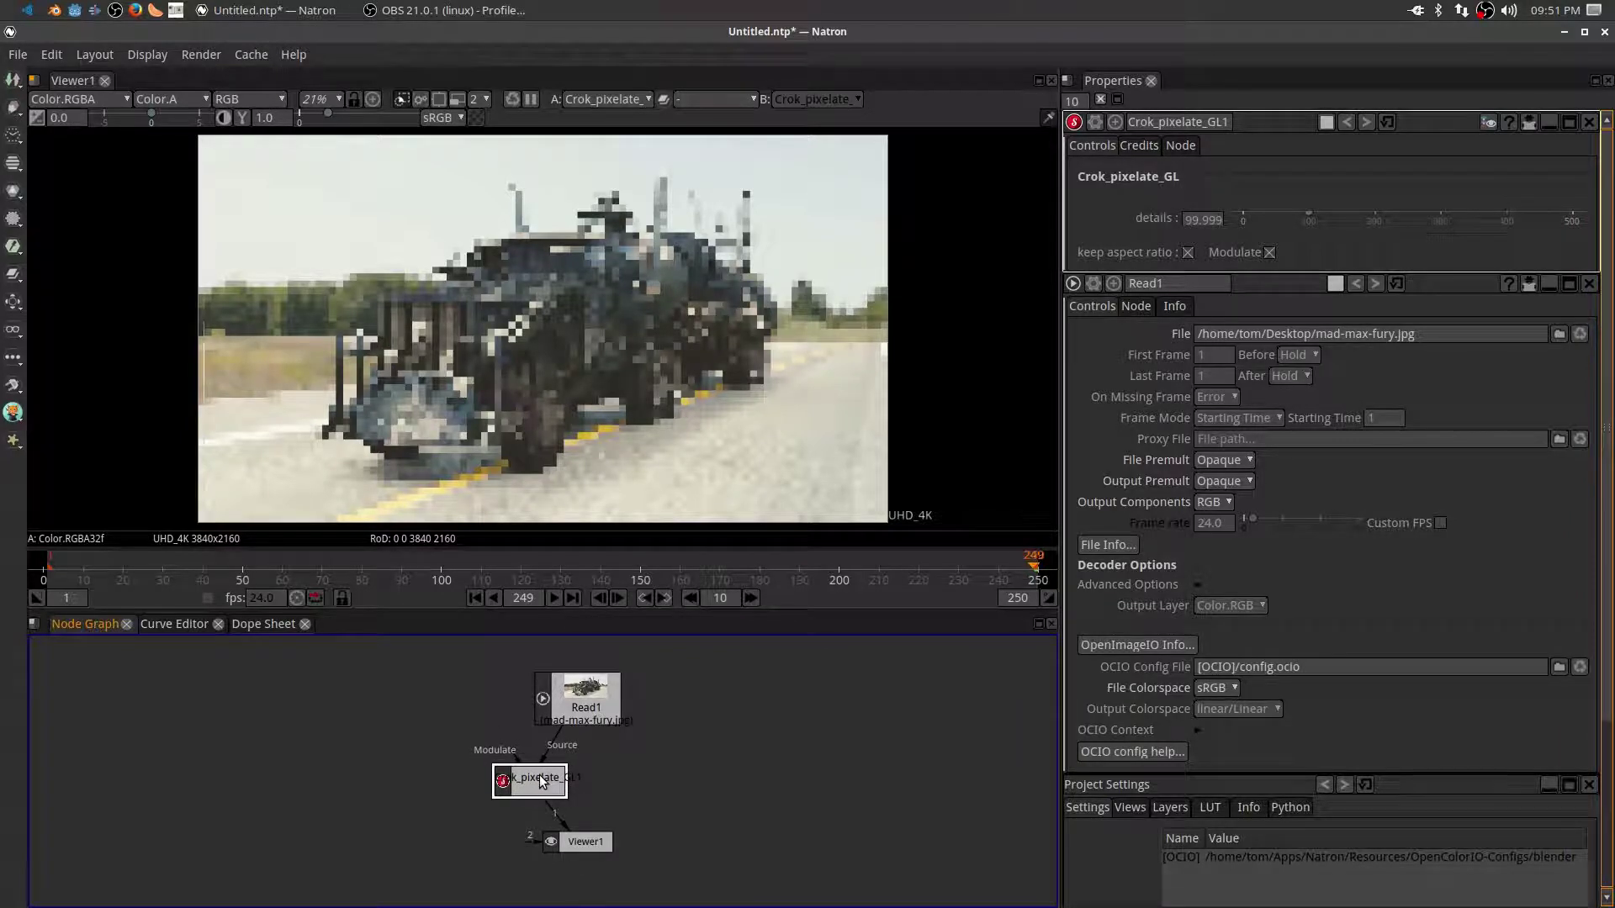
key(Delete)
click(583, 698)
- Insert a Merge_GL node from the GLSL > Merge category after Read1, feeding Viewer1
click(19, 421)
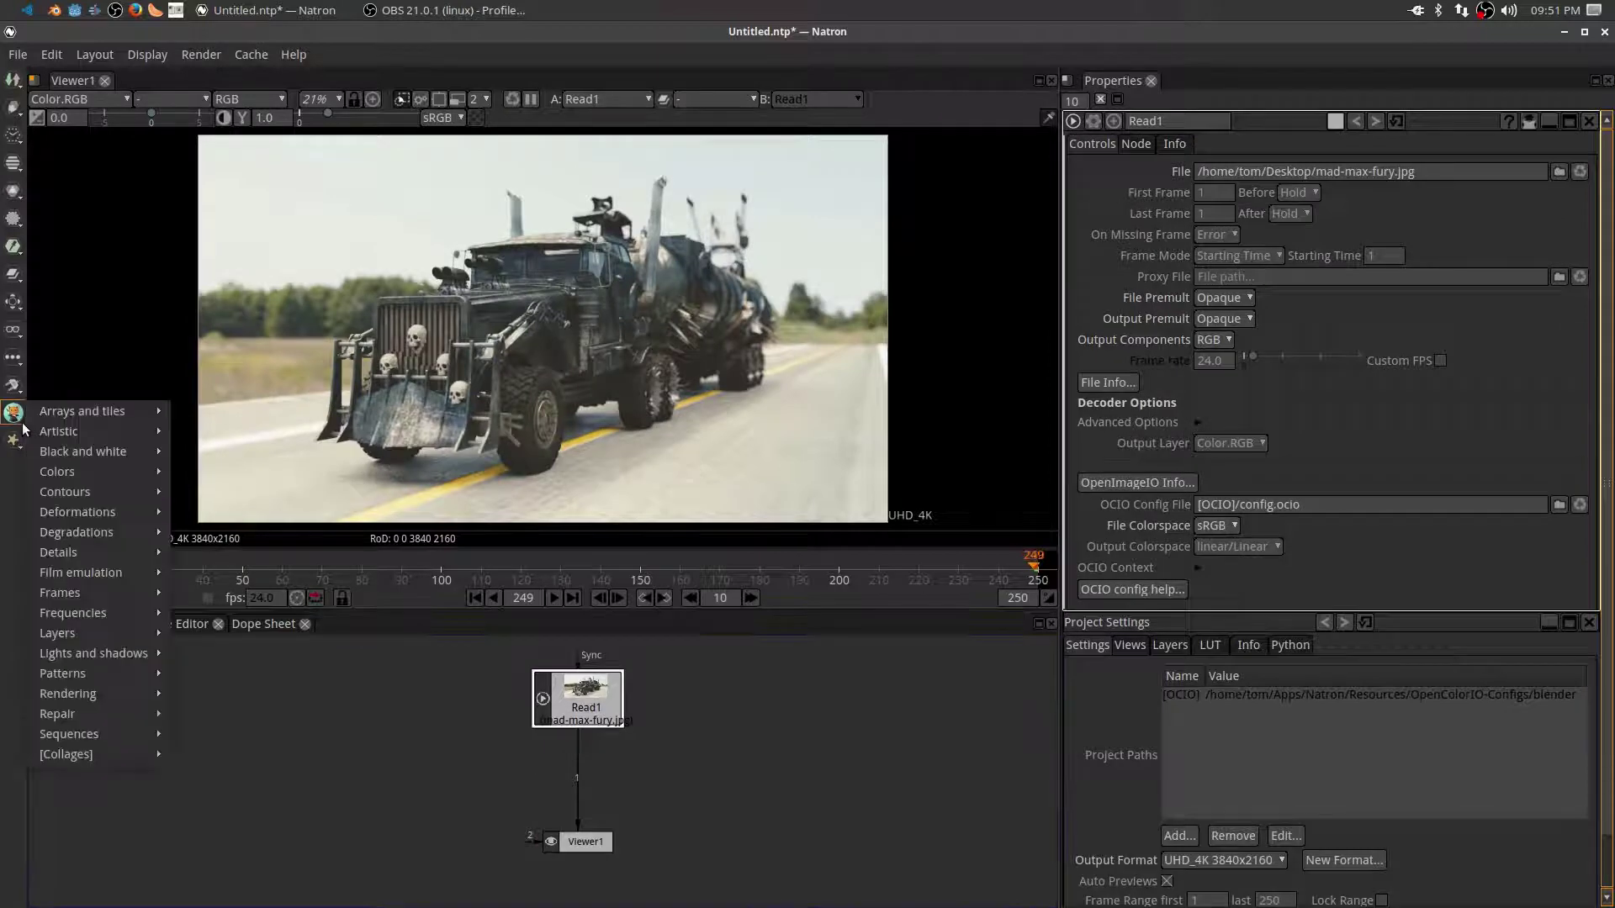
click(13, 386)
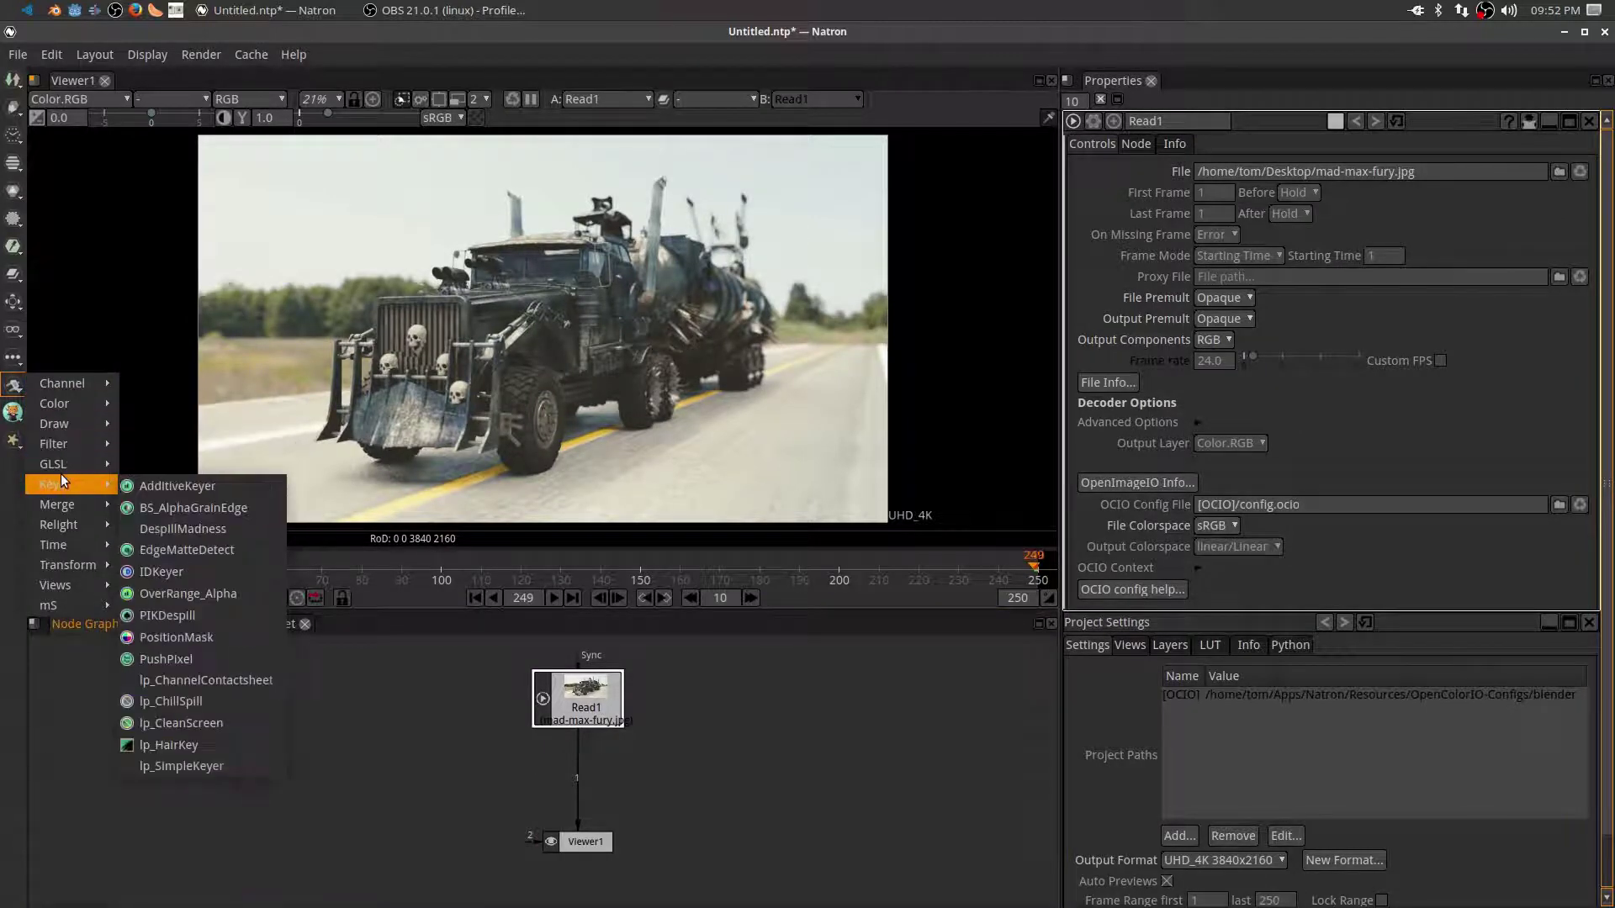
mouse_move(170, 588)
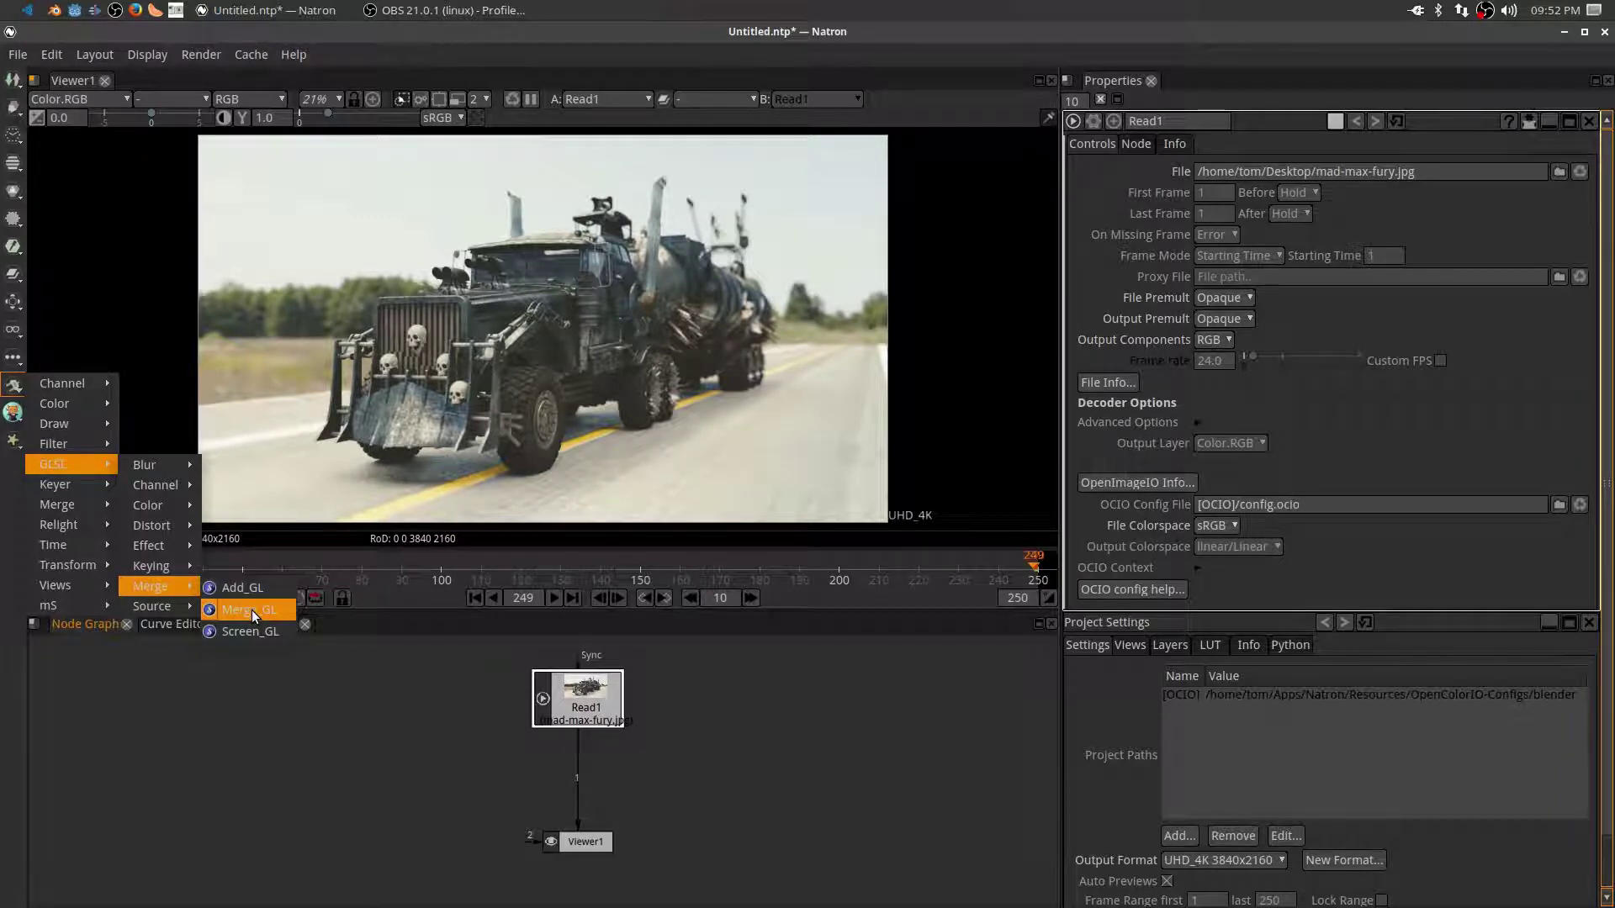
click(251, 609)
- Add a Text node left of Read1 and connect it to Merge_GL1's A input
drag(577, 761, 494, 765)
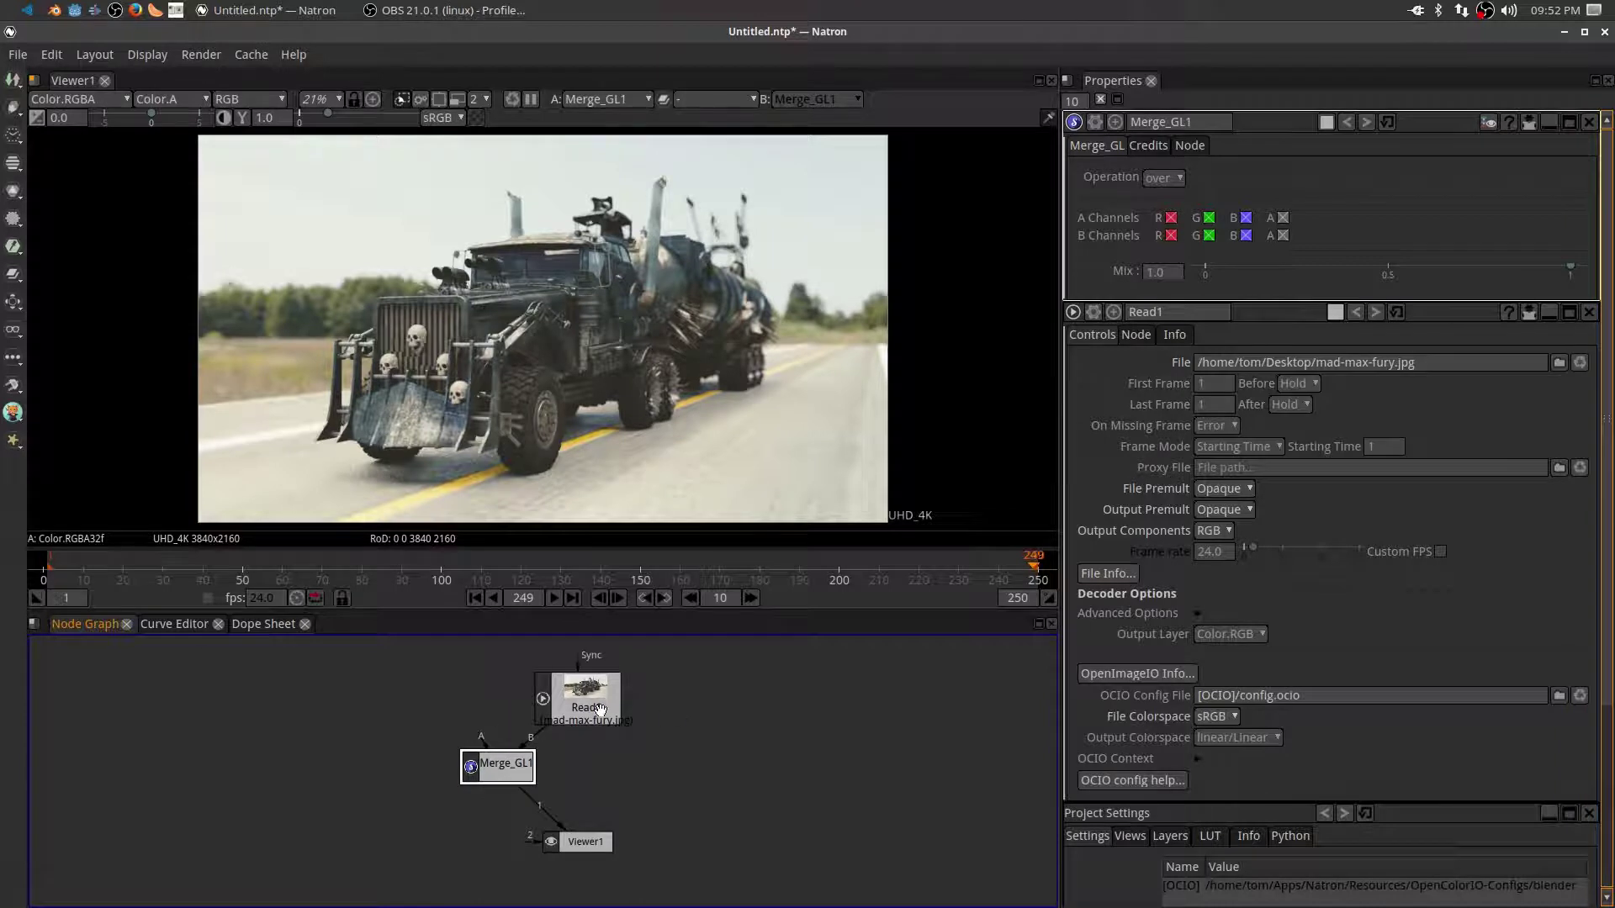
drag(515, 772, 530, 777)
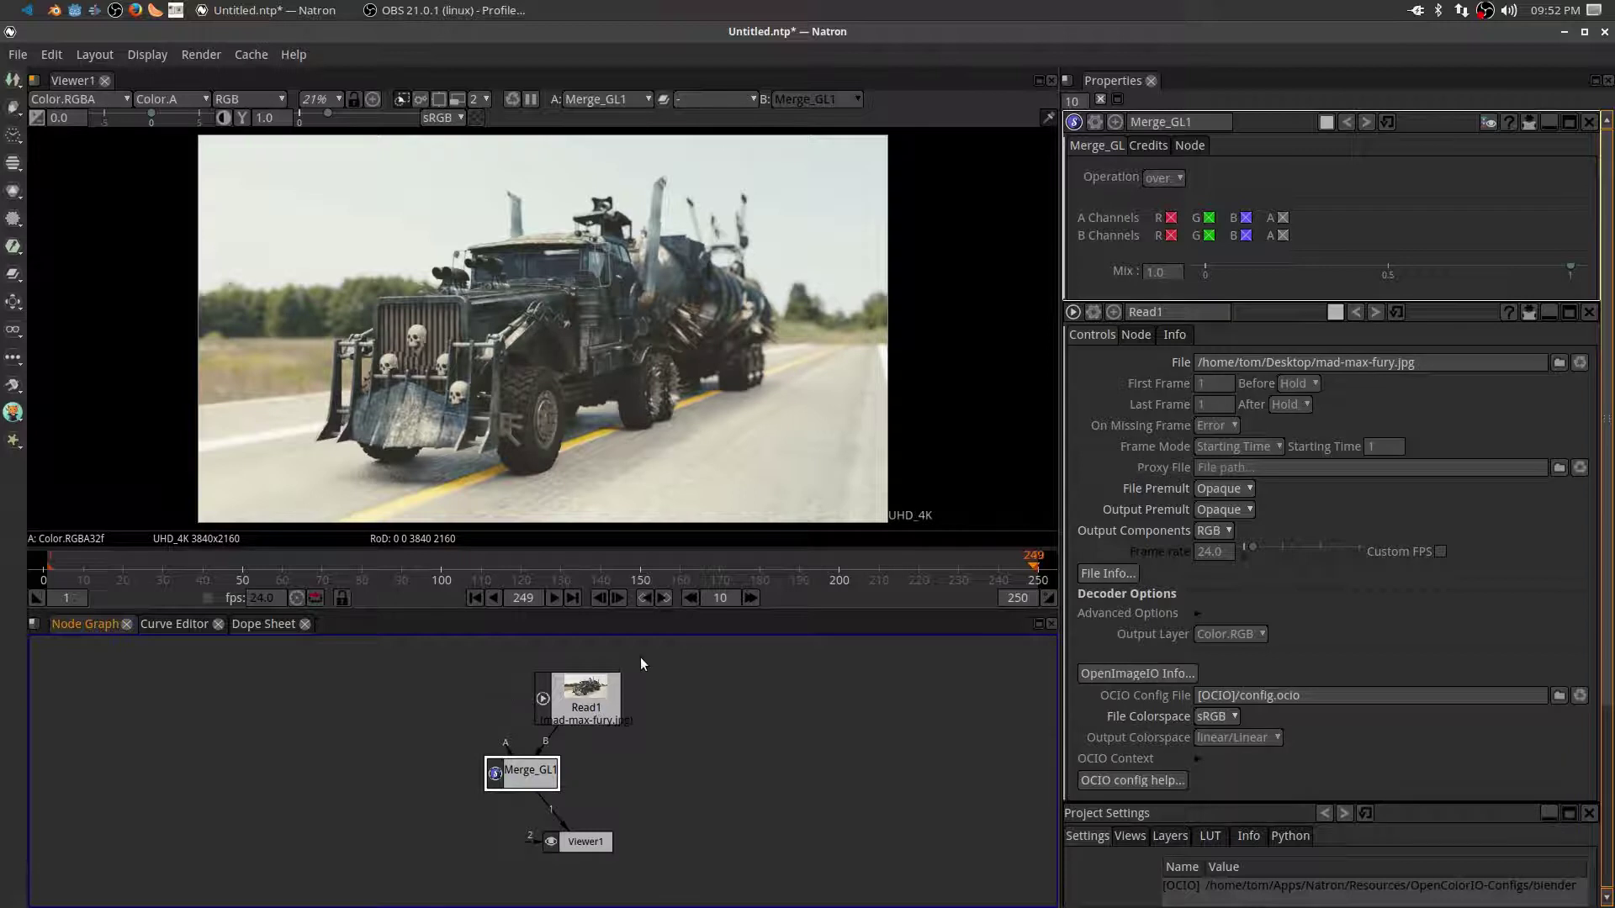
click(381, 729)
key(Tab)
text(Shadertoy)
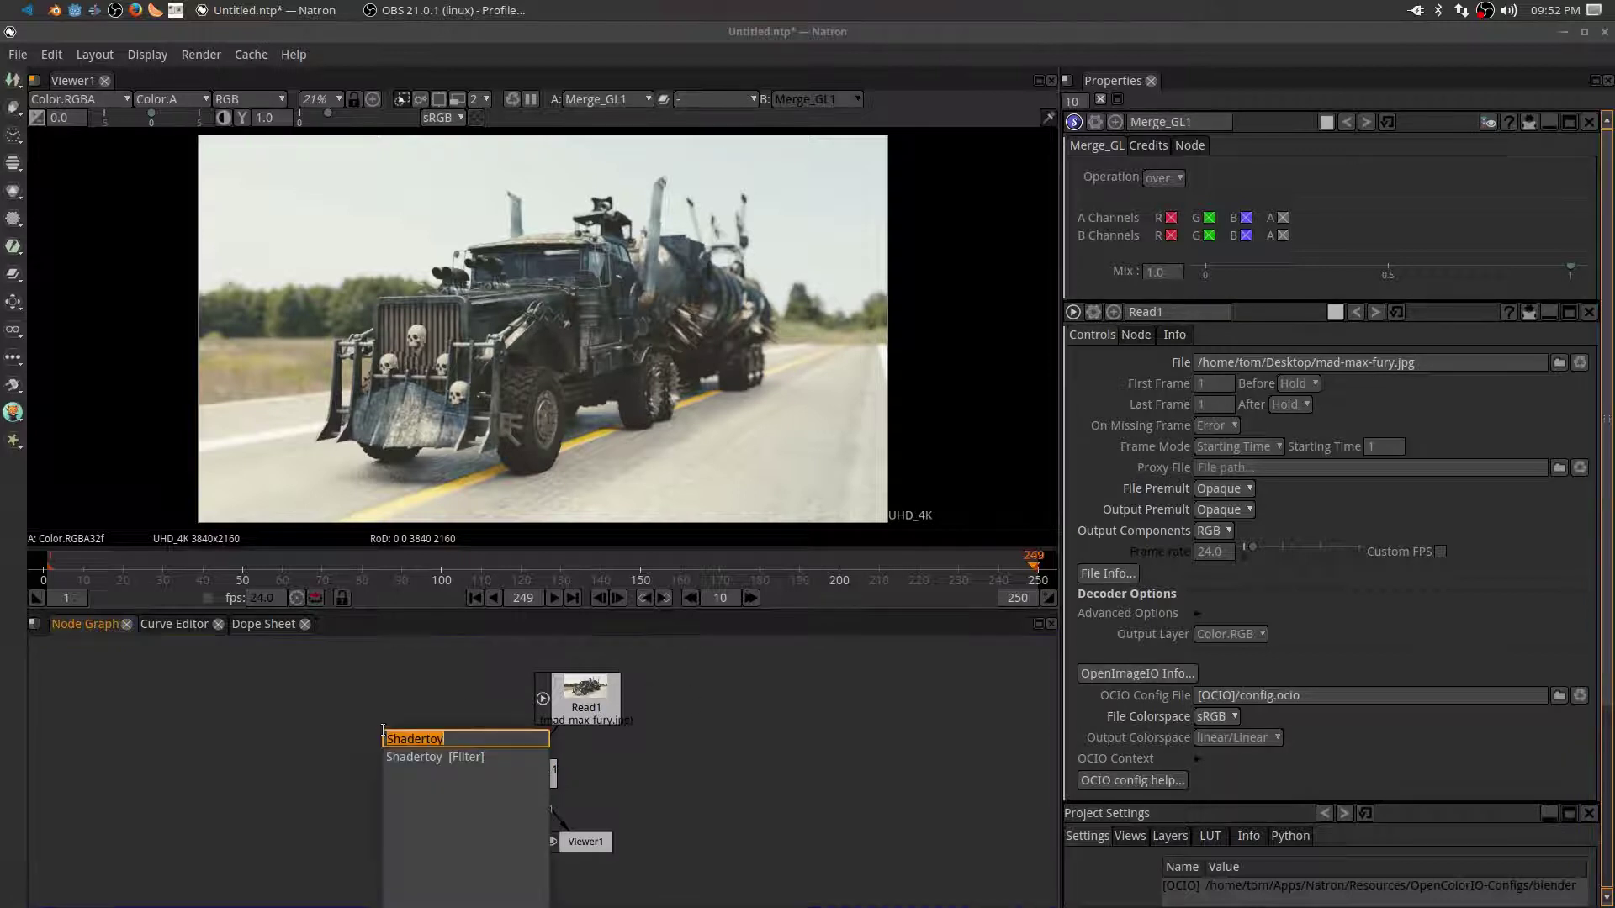
key(BackSpace)
key(BackSpace)
key(BackSpace)
key(BackSpace)
key(BackSpace)
key(BackSpace)
key(BackSpace)
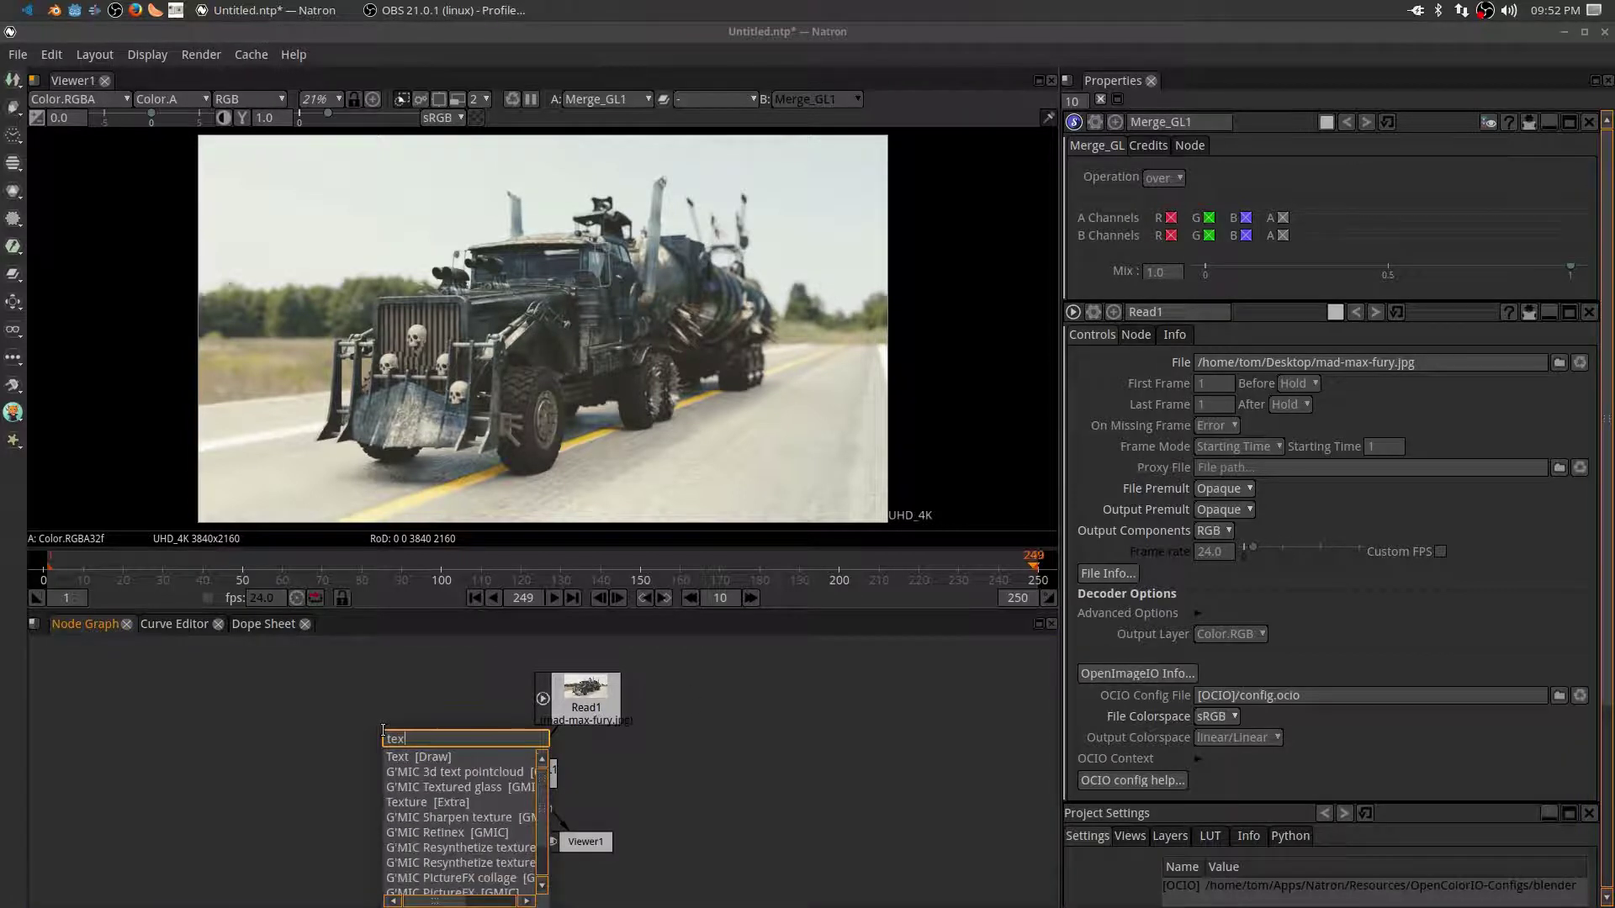
key(Escape)
drag(404, 741, 441, 699)
drag(509, 746, 441, 706)
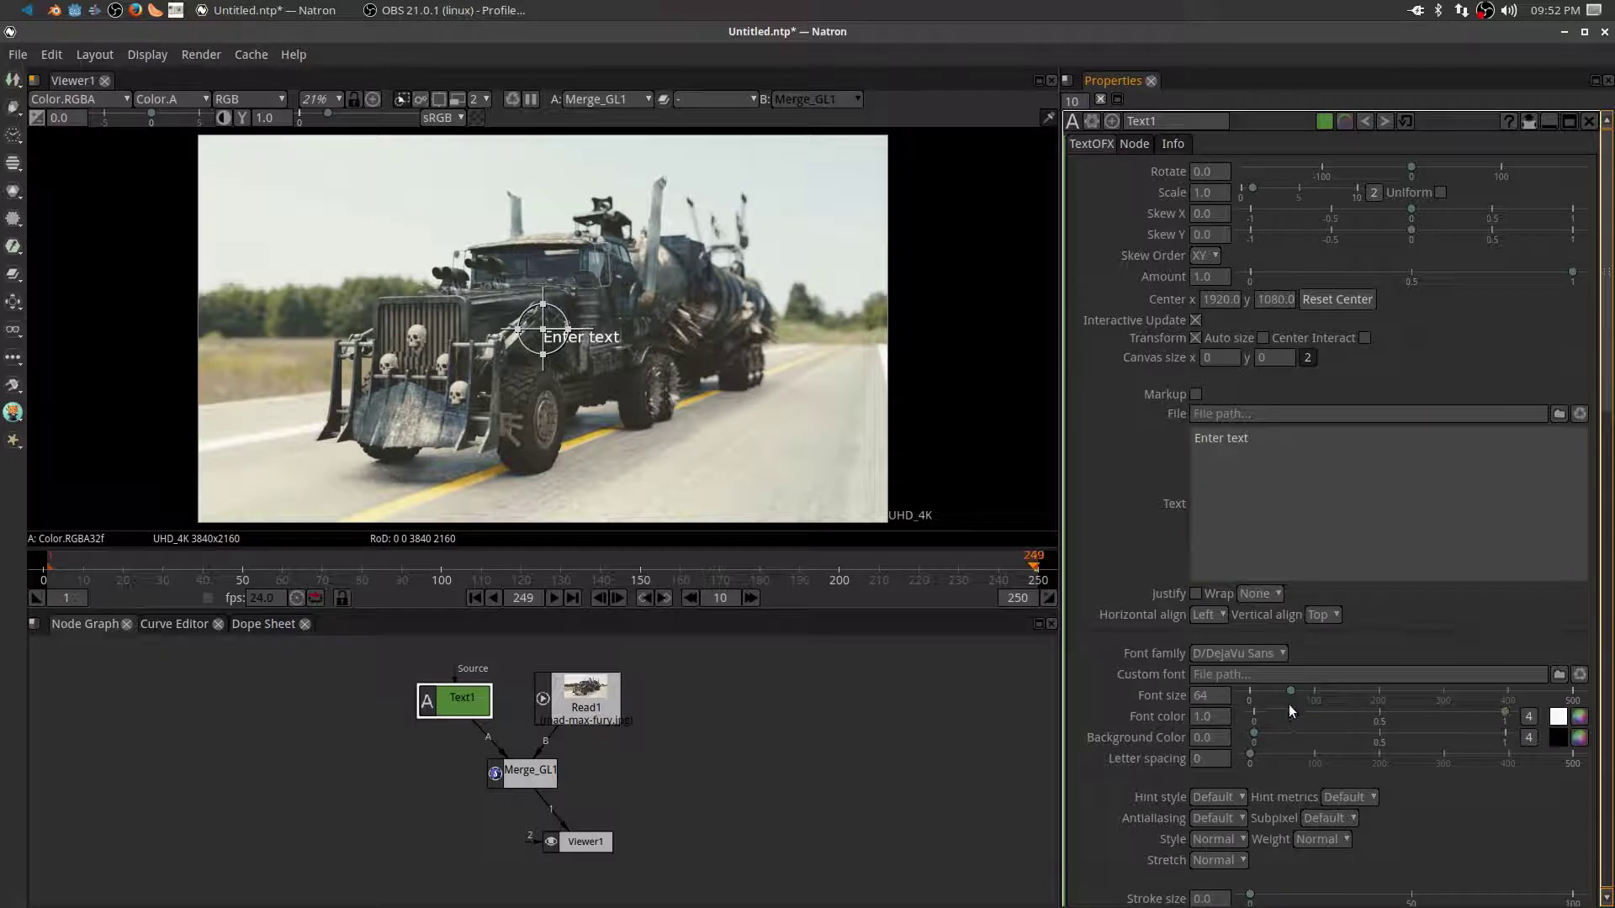
- Set Text1's font size to 237 and its font colour to red
drag(1289, 688, 1401, 699)
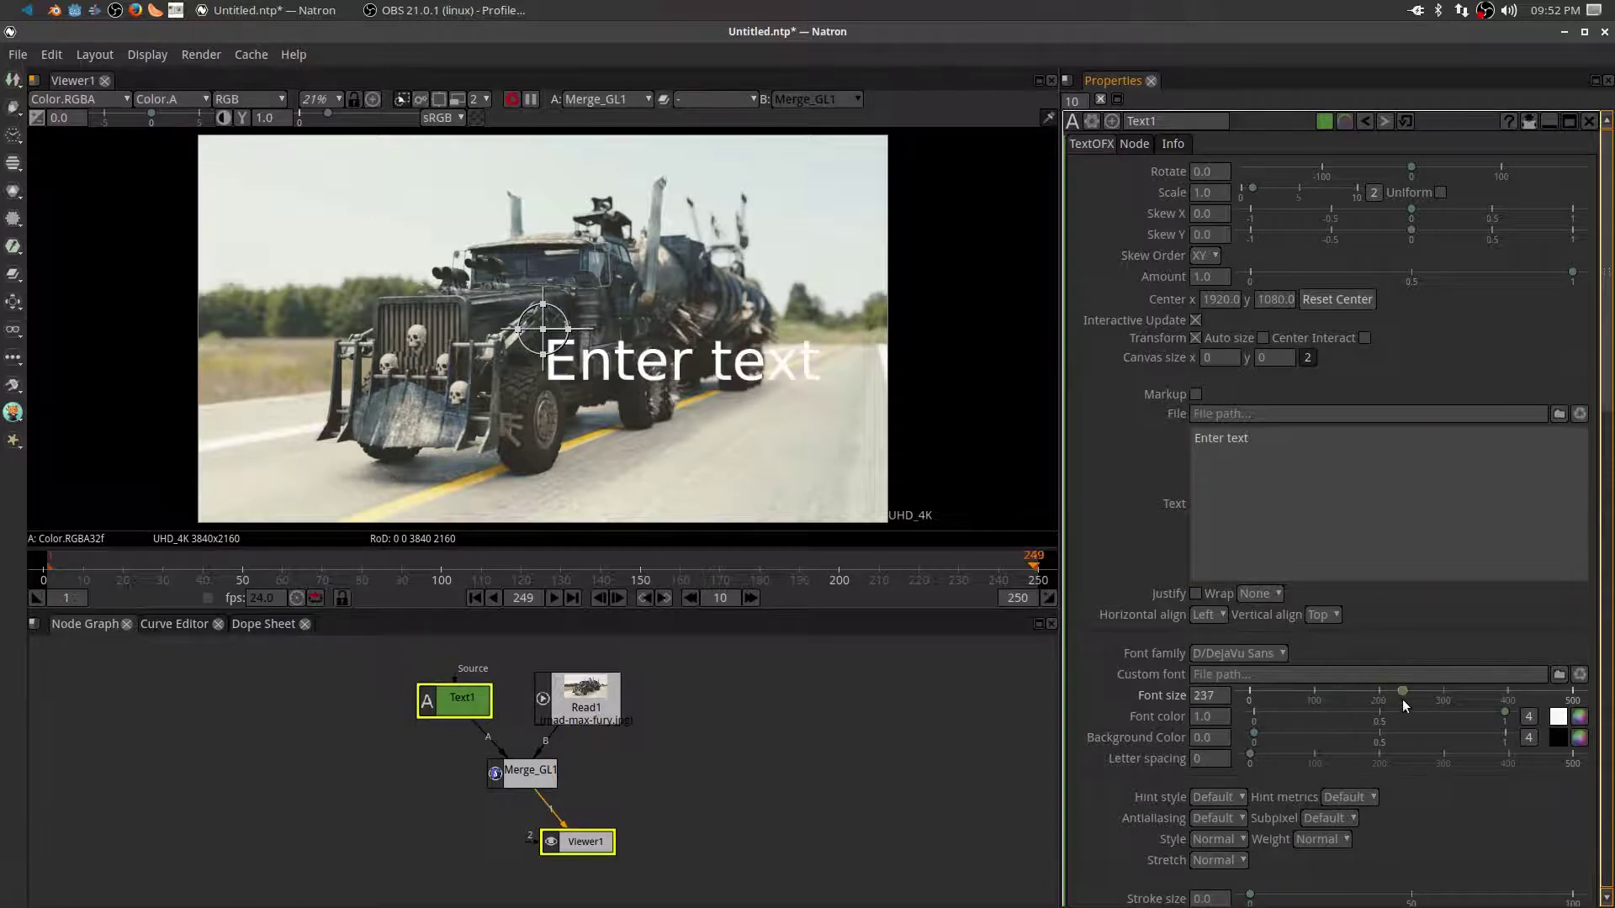
click(1579, 717)
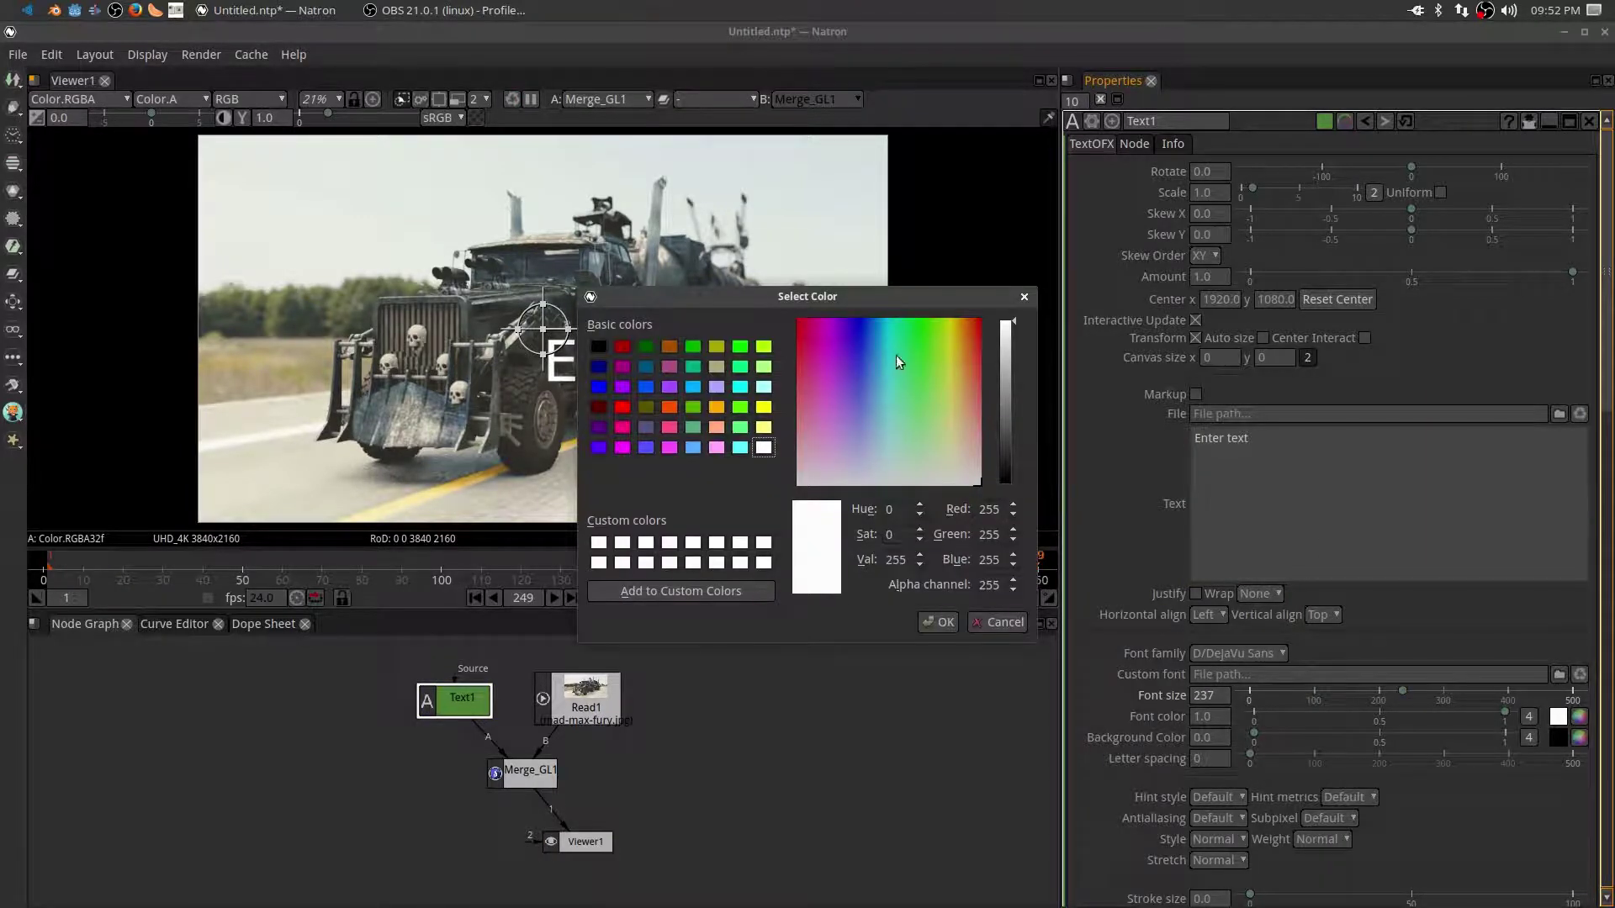
click(622, 407)
click(938, 622)
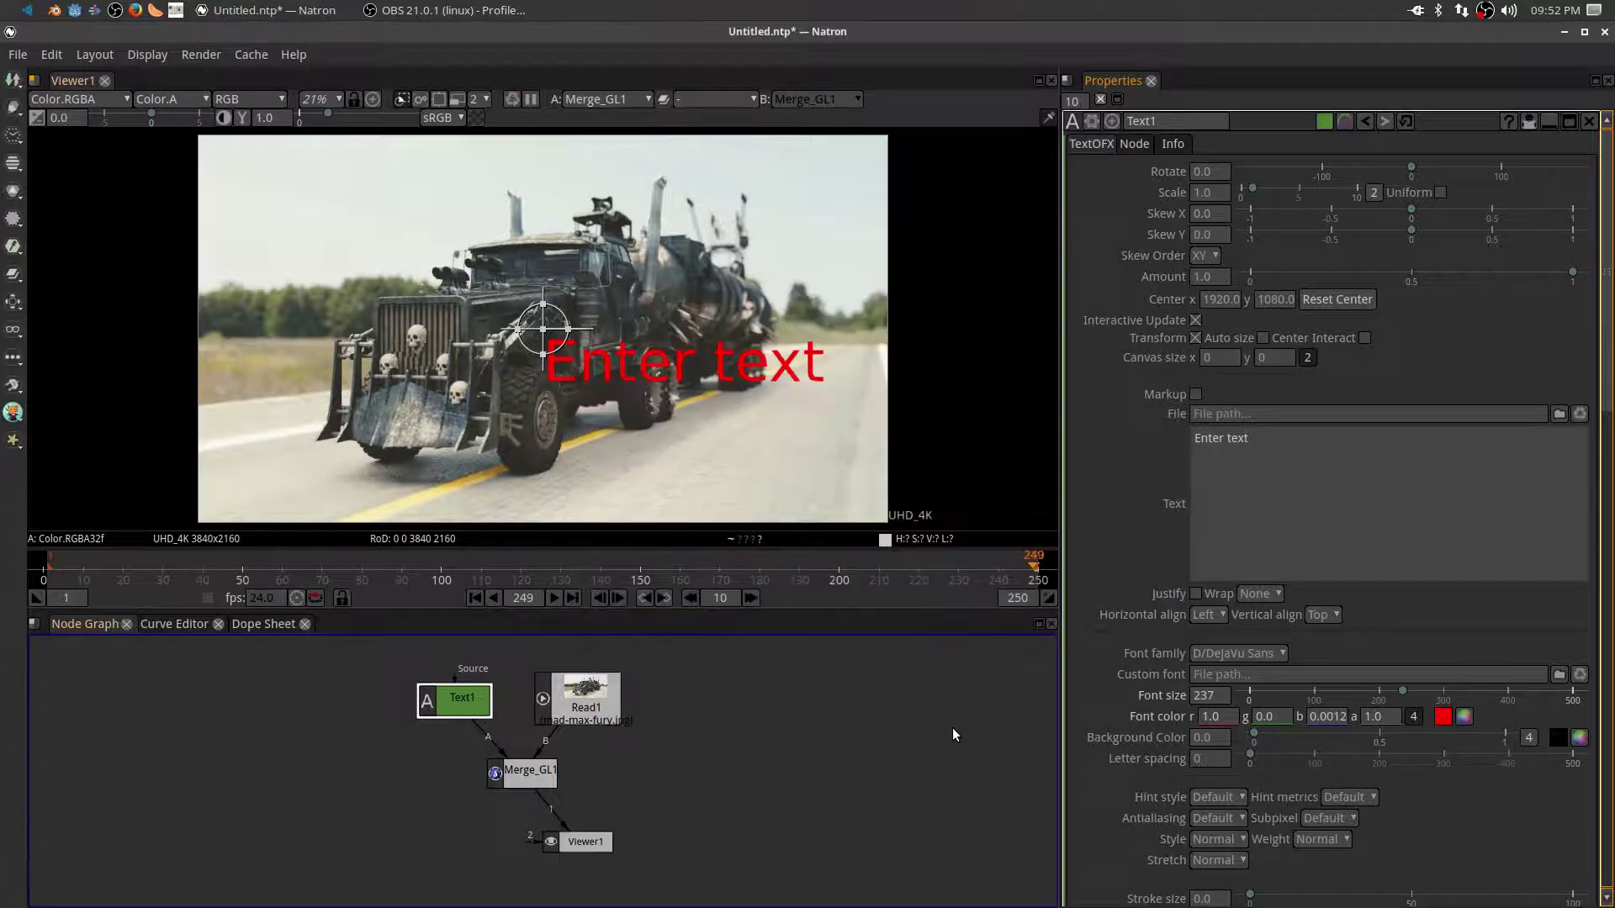
- At frame 1, move the text to the image's top-left and keyframe its centre
click(523, 601)
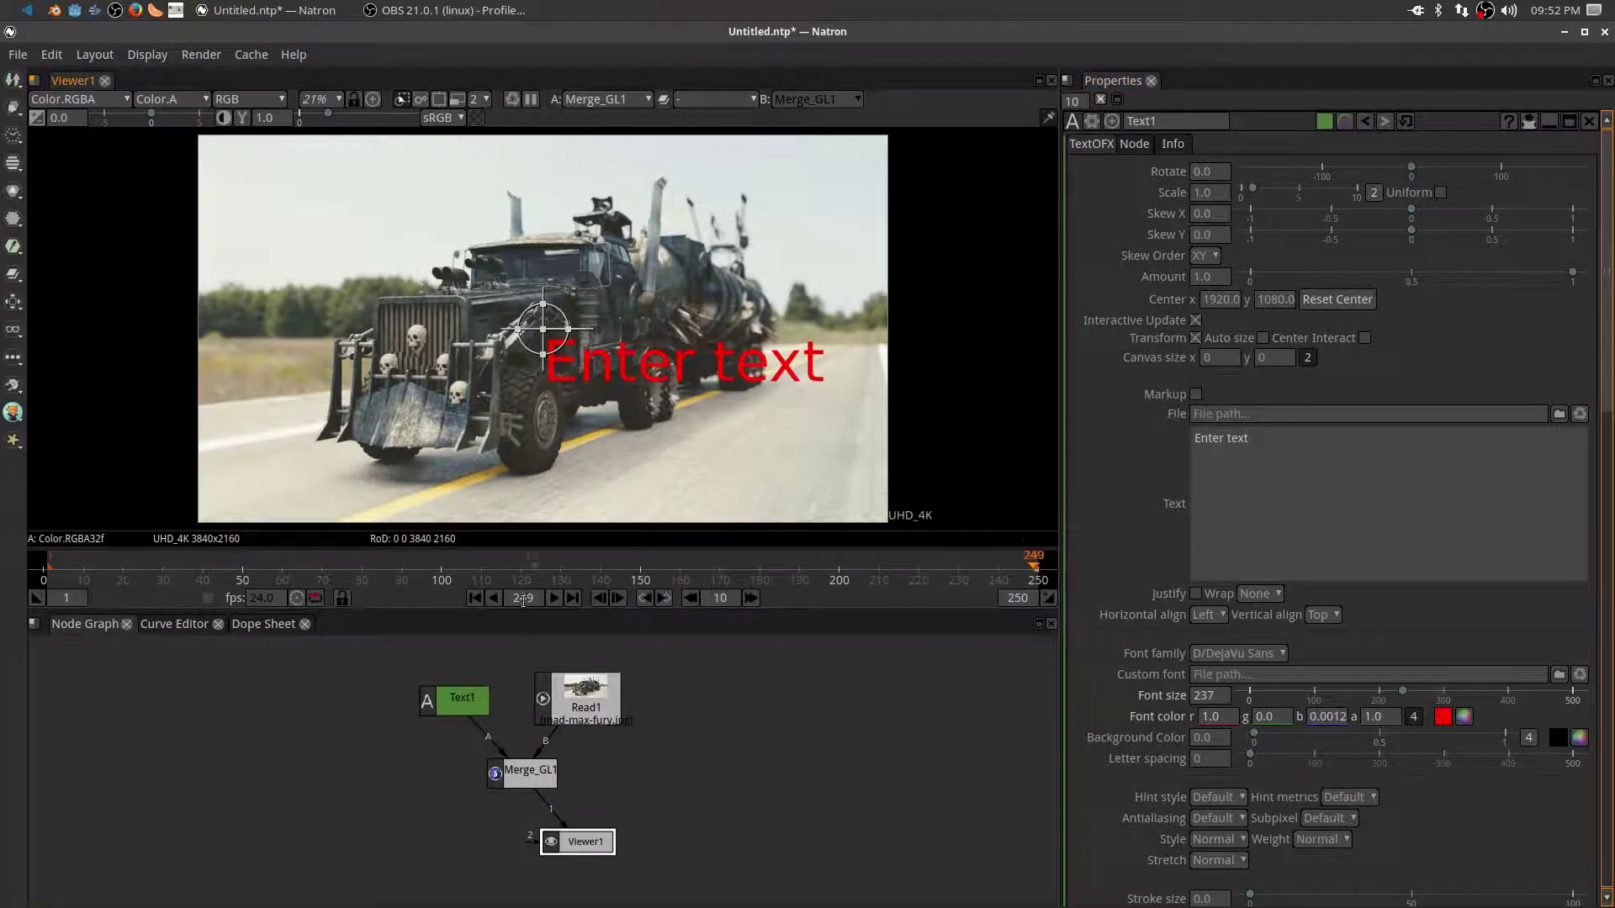
click(492, 598)
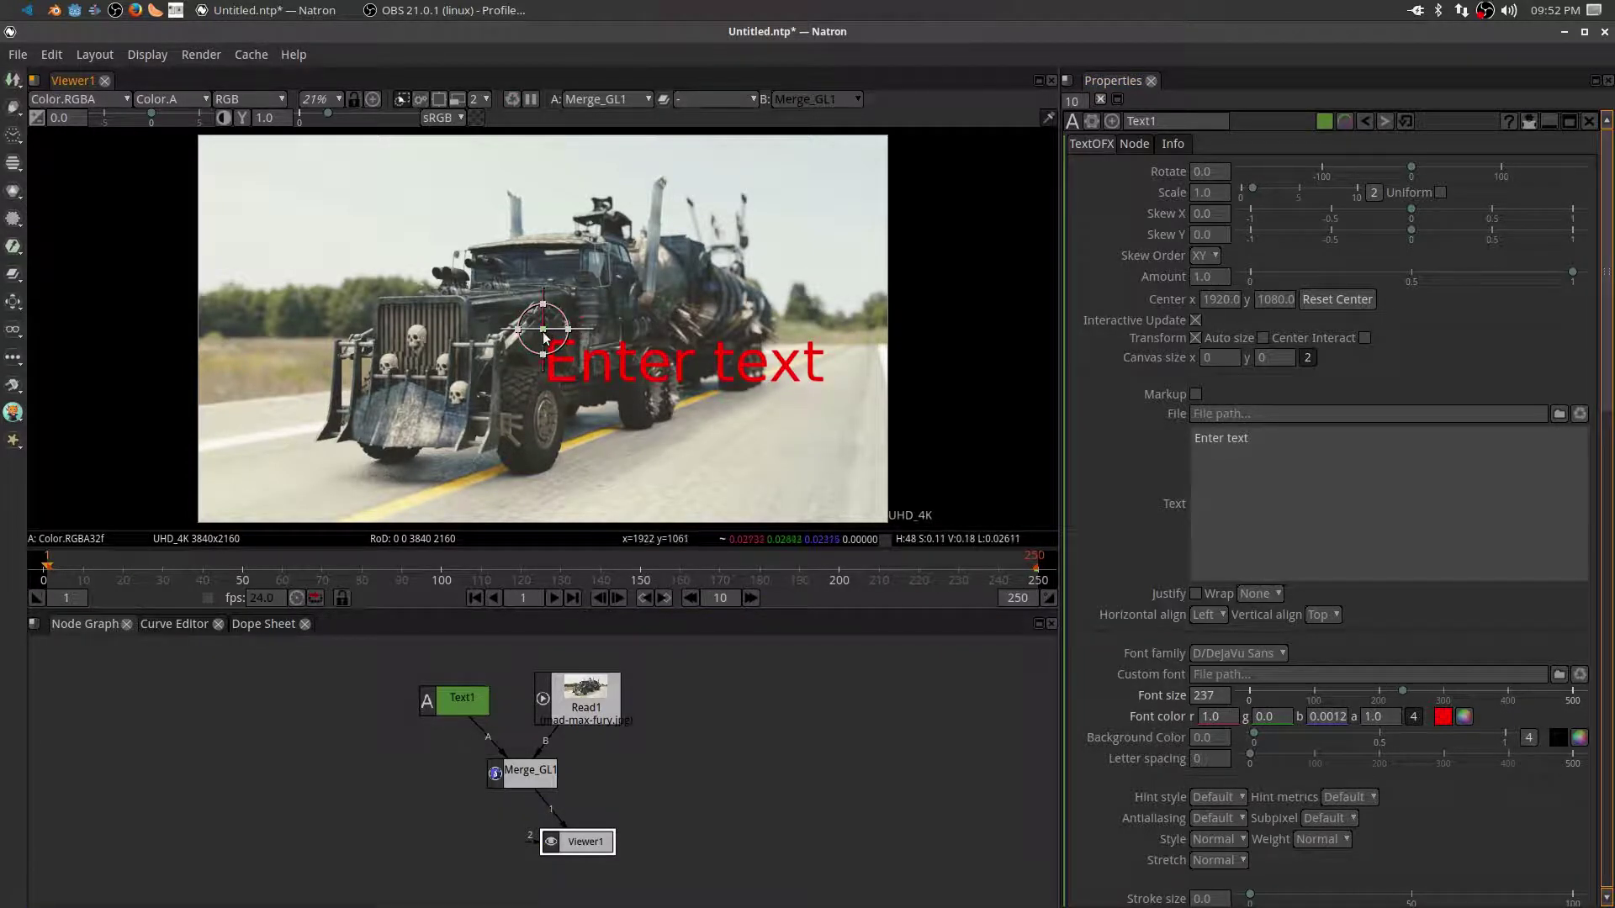
drag(543, 334, 235, 178)
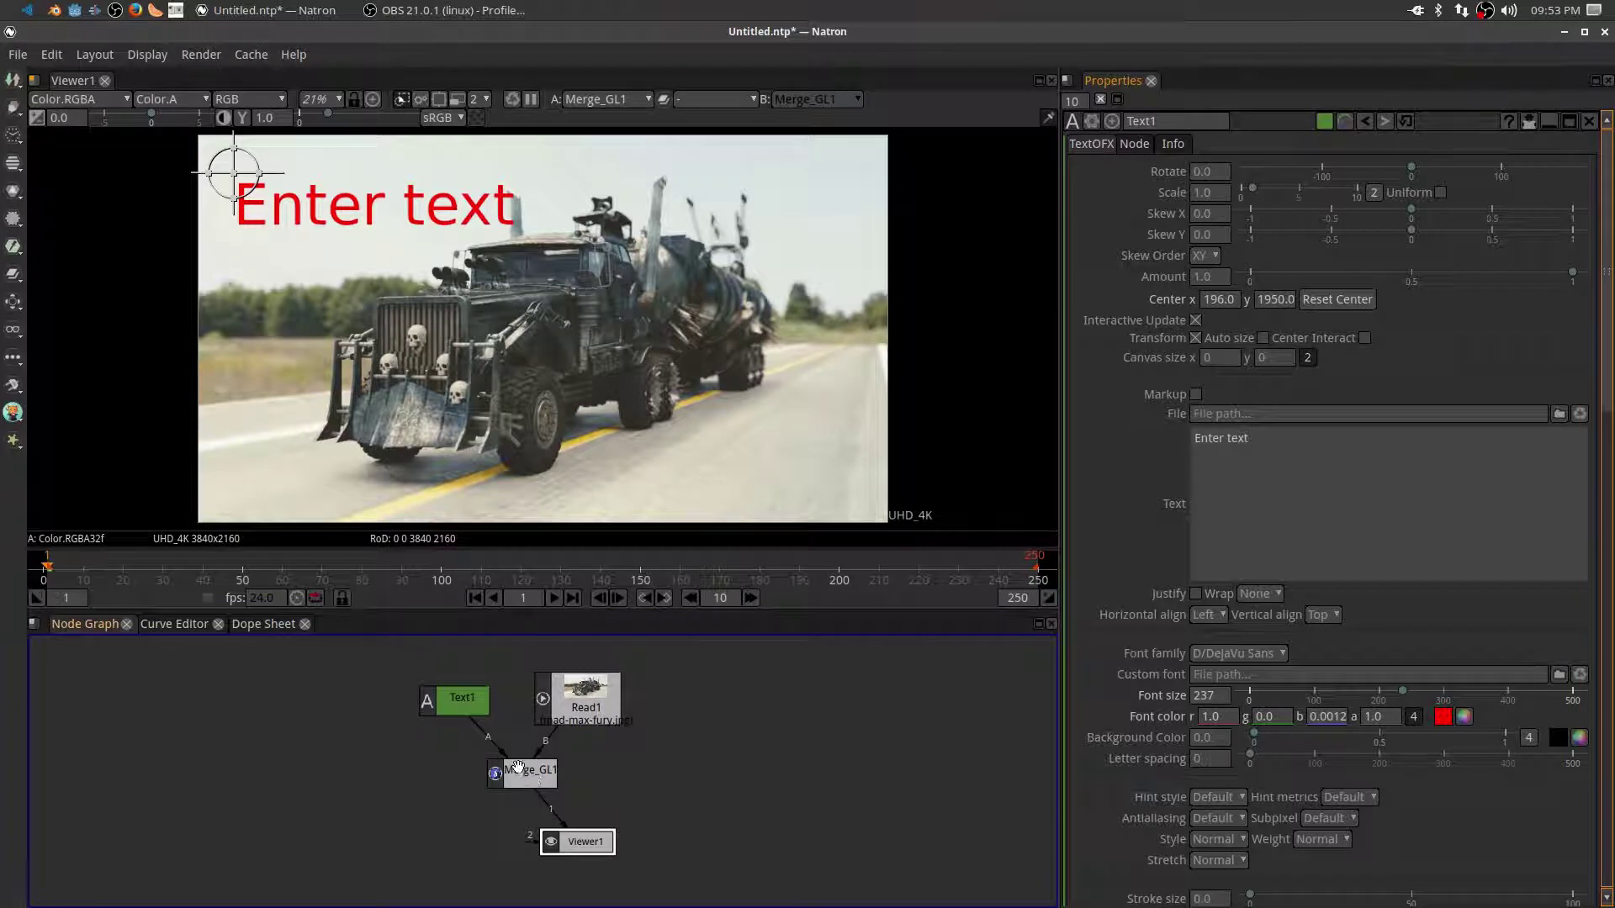
click(473, 711)
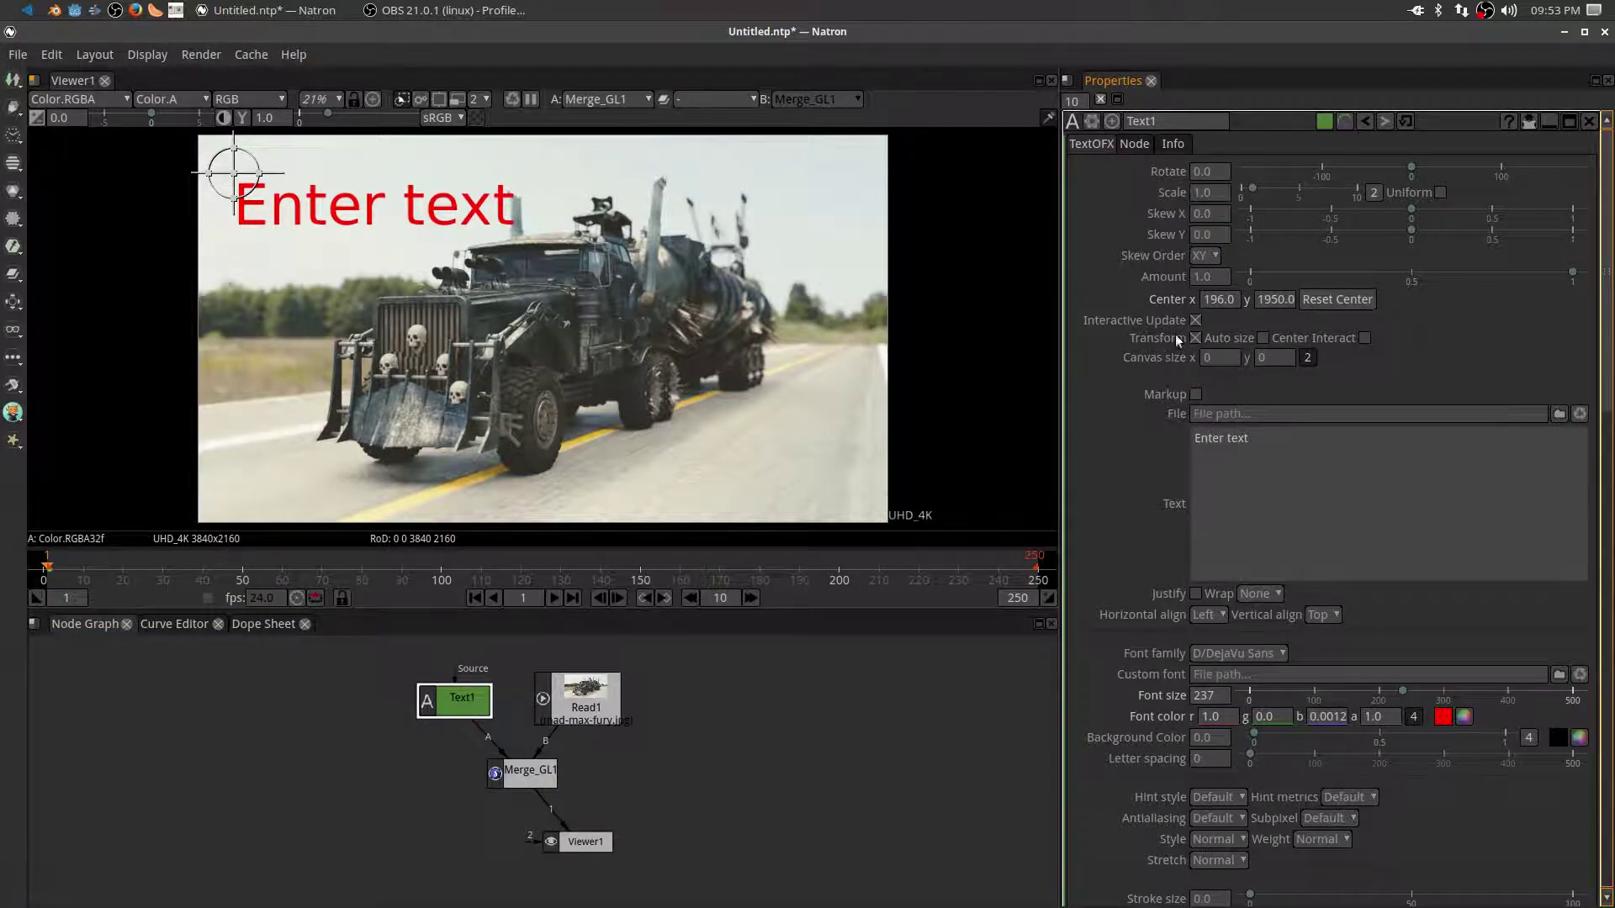
right_click(1223, 302)
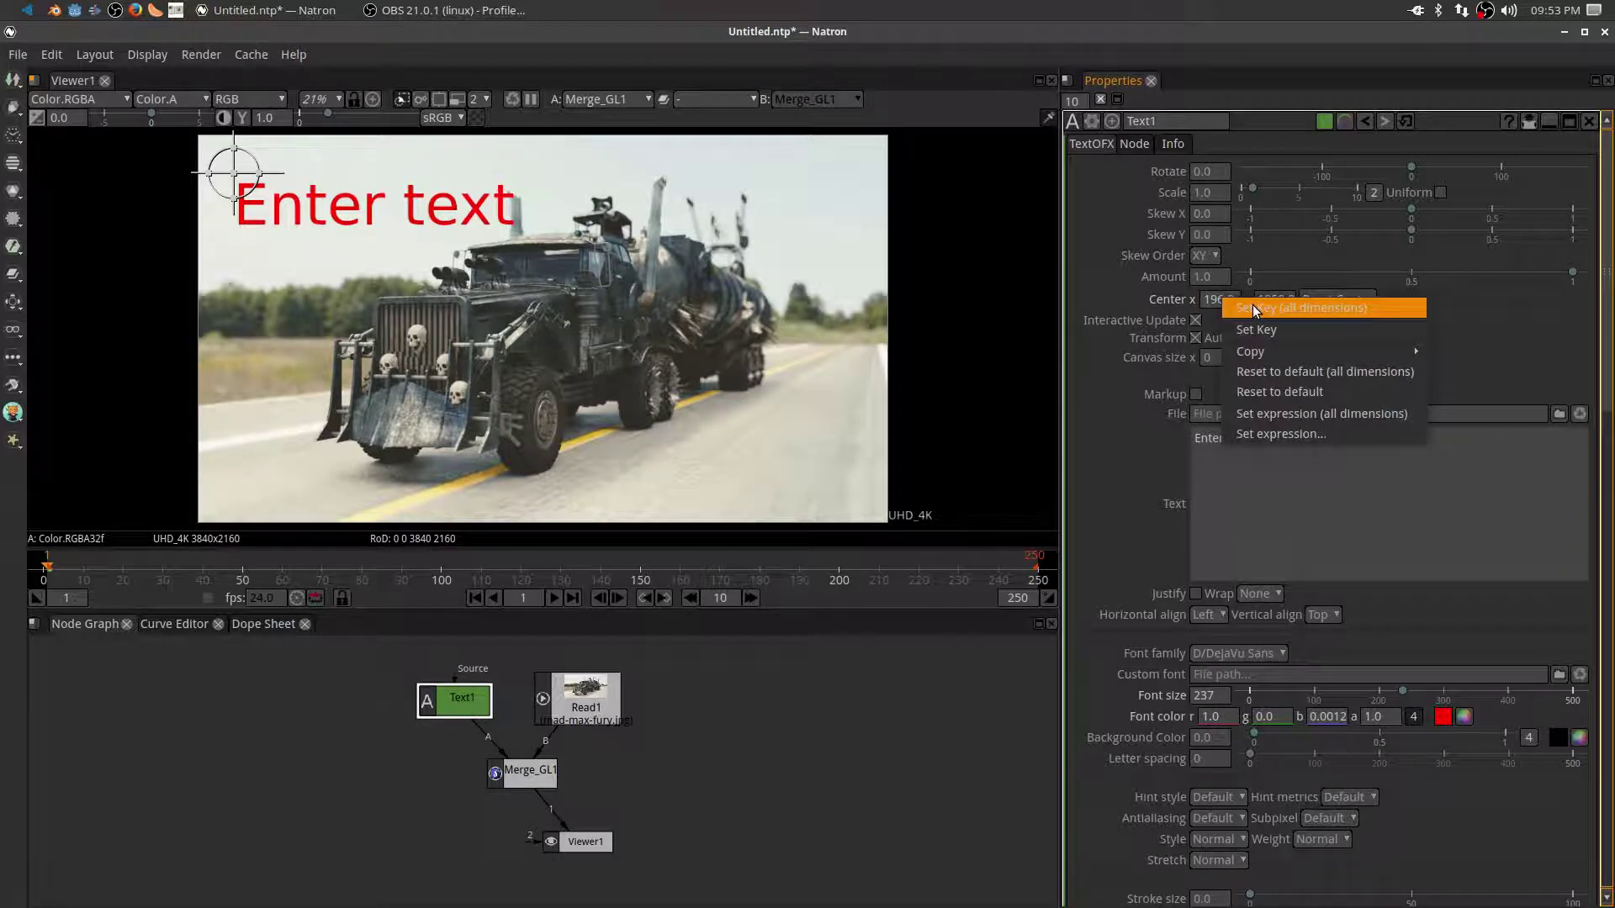
click(1255, 309)
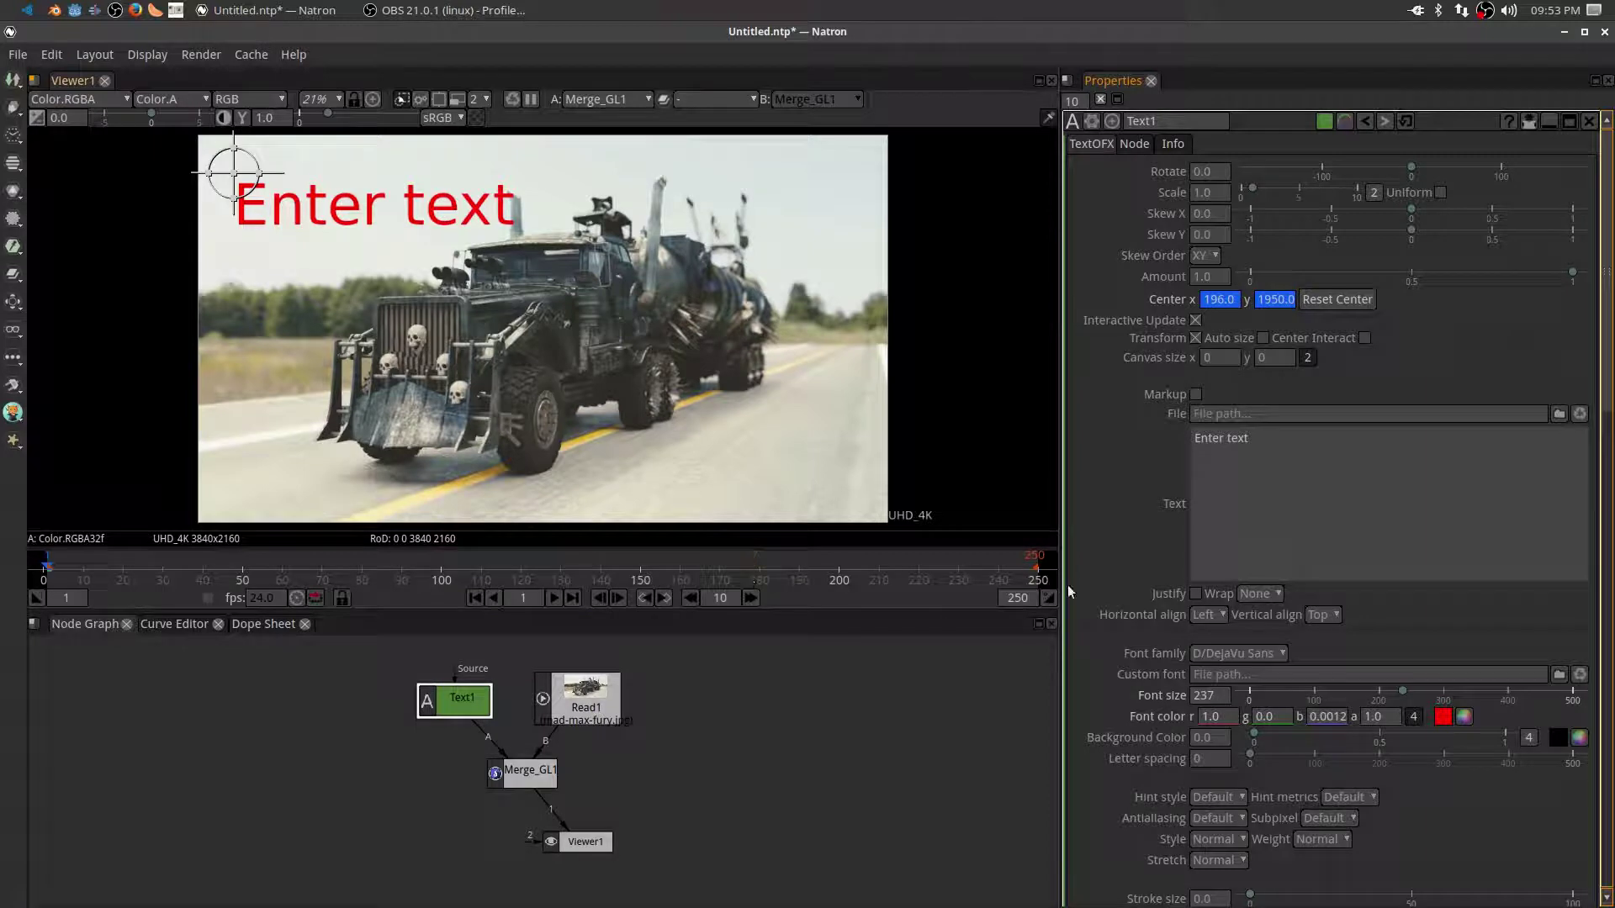
- At frame 250, move the text to the lower right and play the animation
click(569, 599)
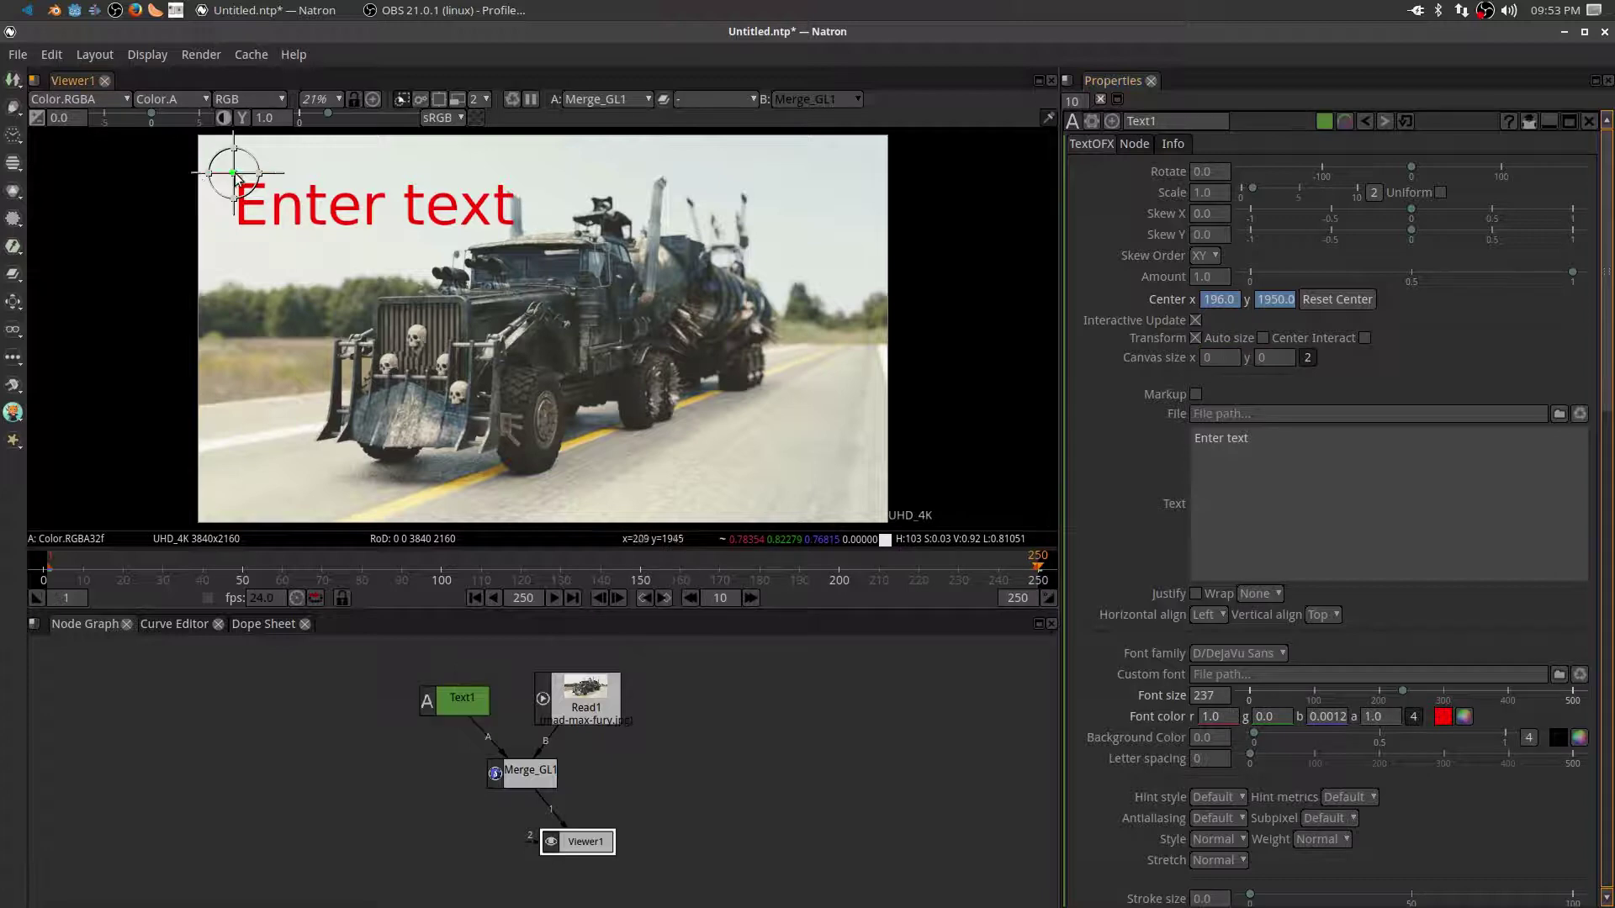
drag(238, 175, 582, 442)
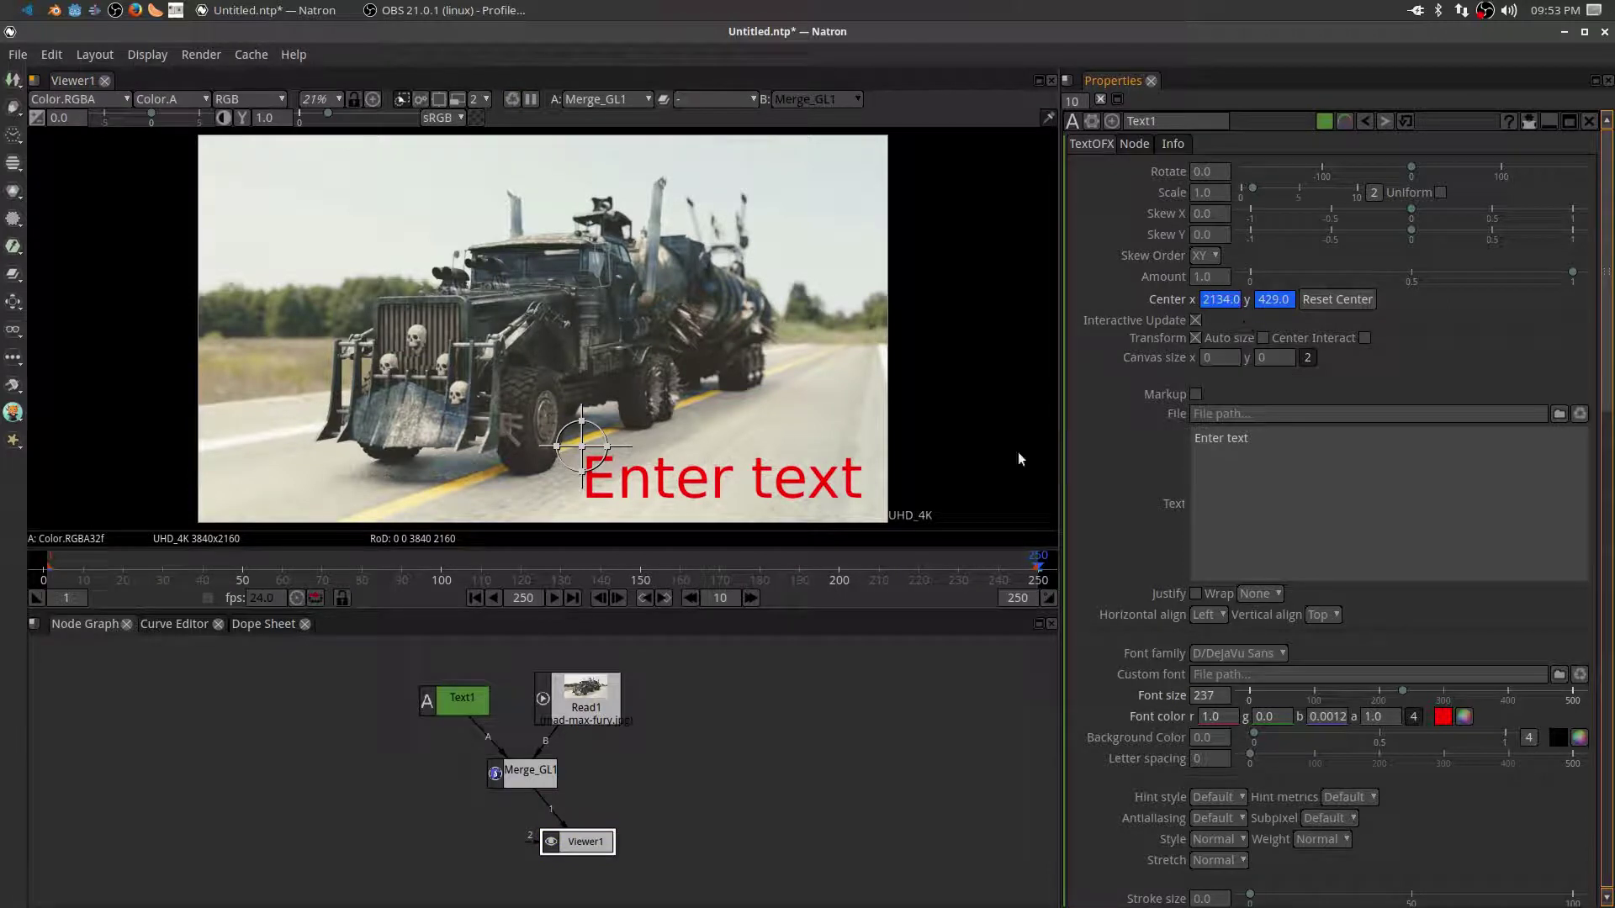
key(l)
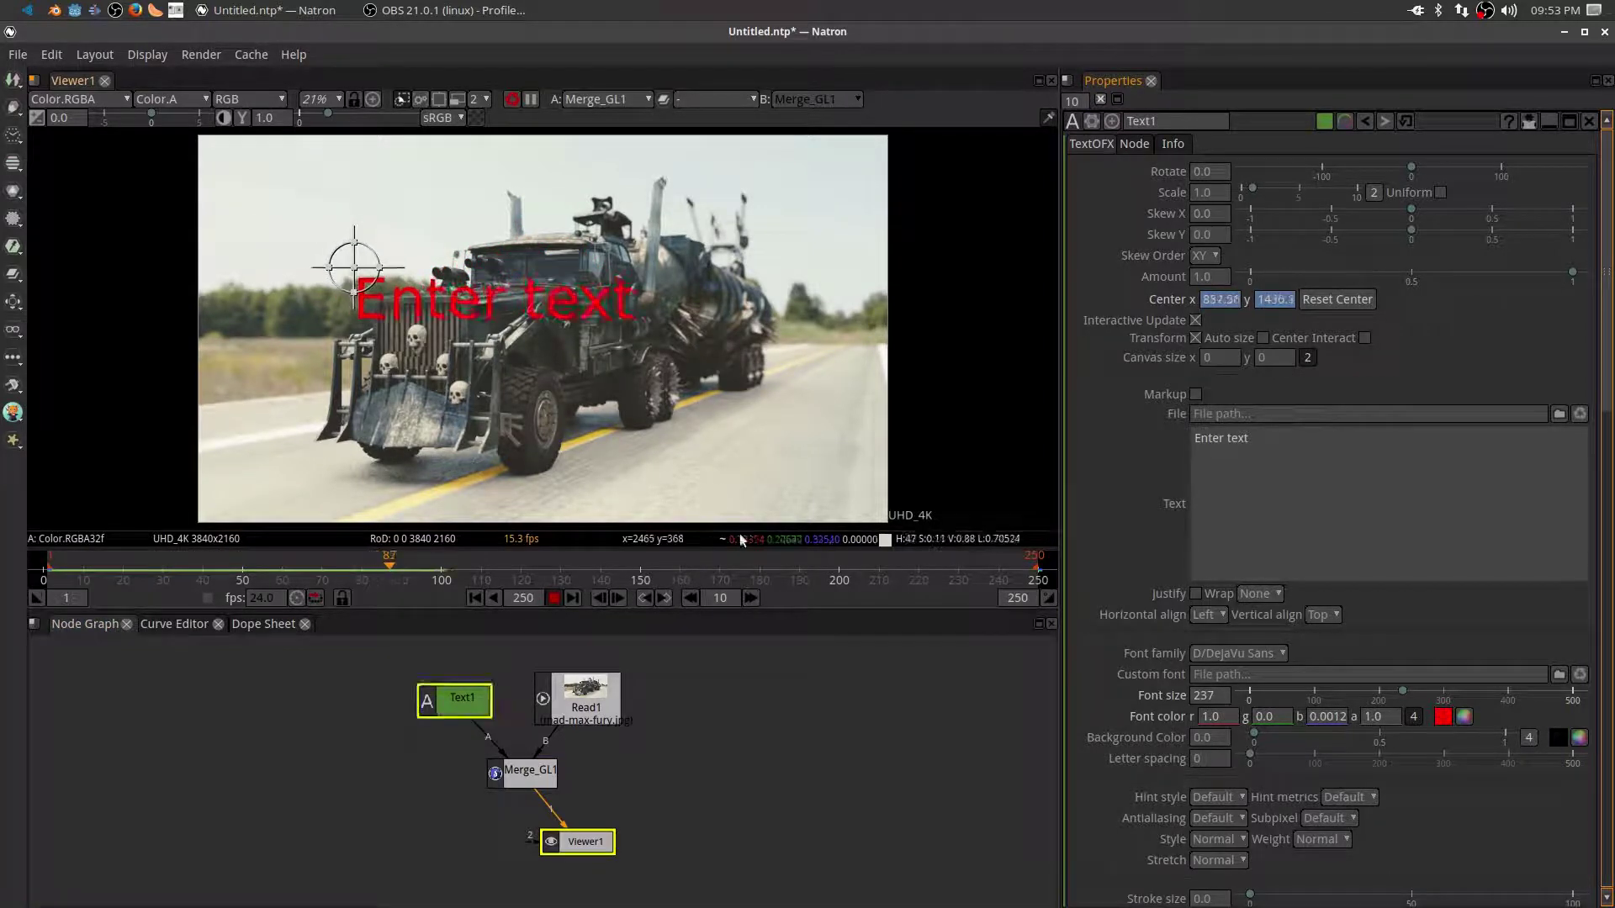
click(719, 717)
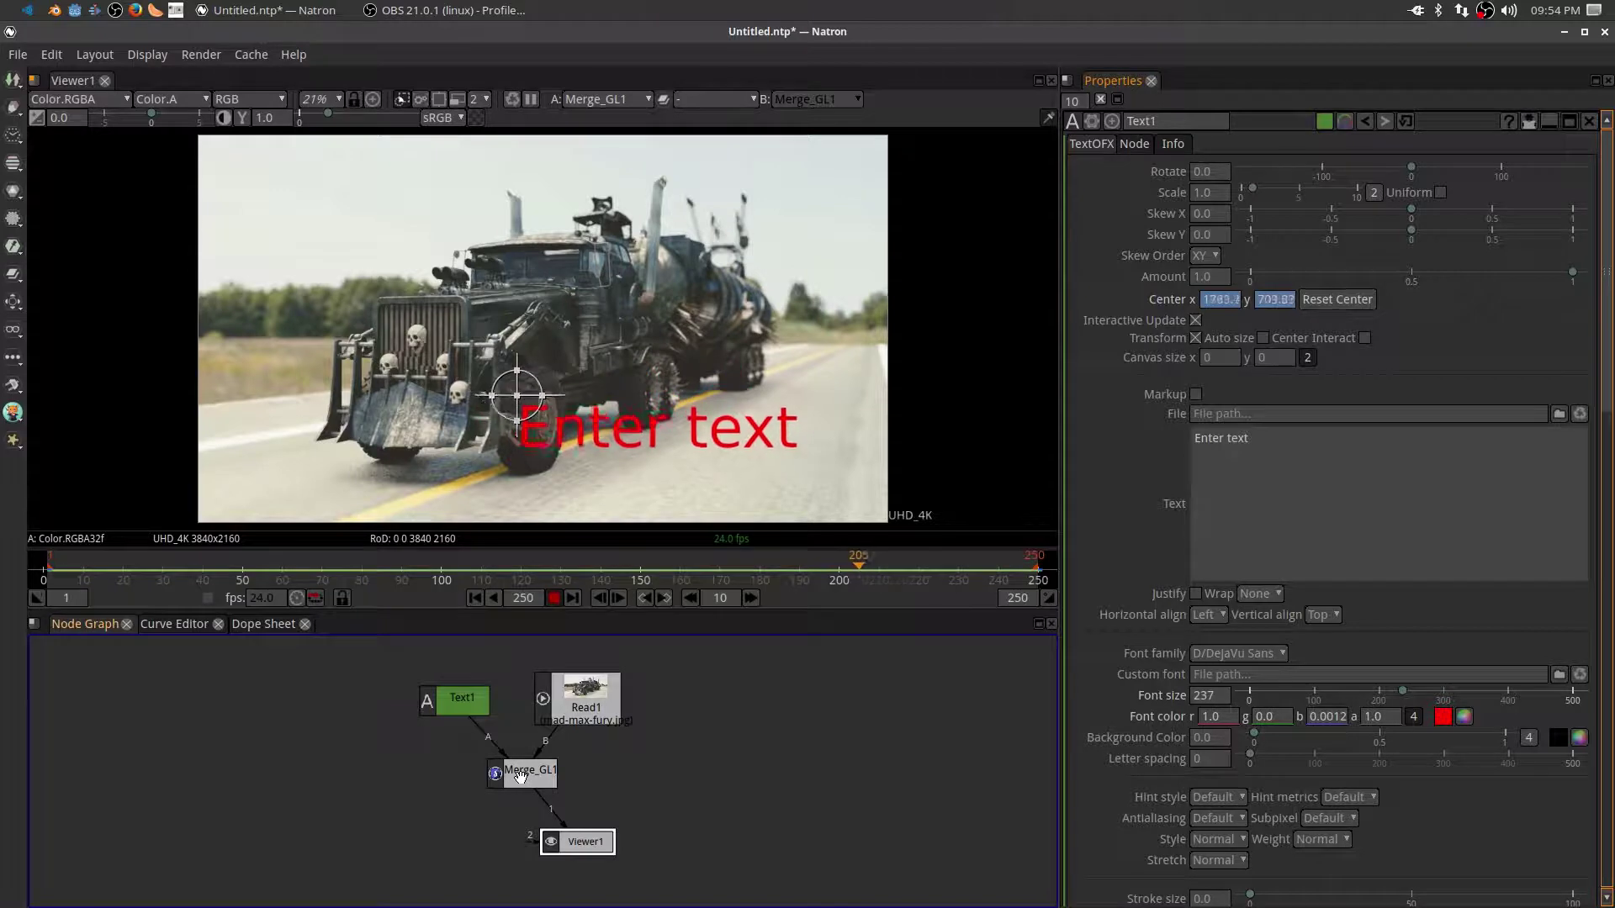
- Stop playback at frame 245 and open Merge_GL1's properties
click(554, 601)
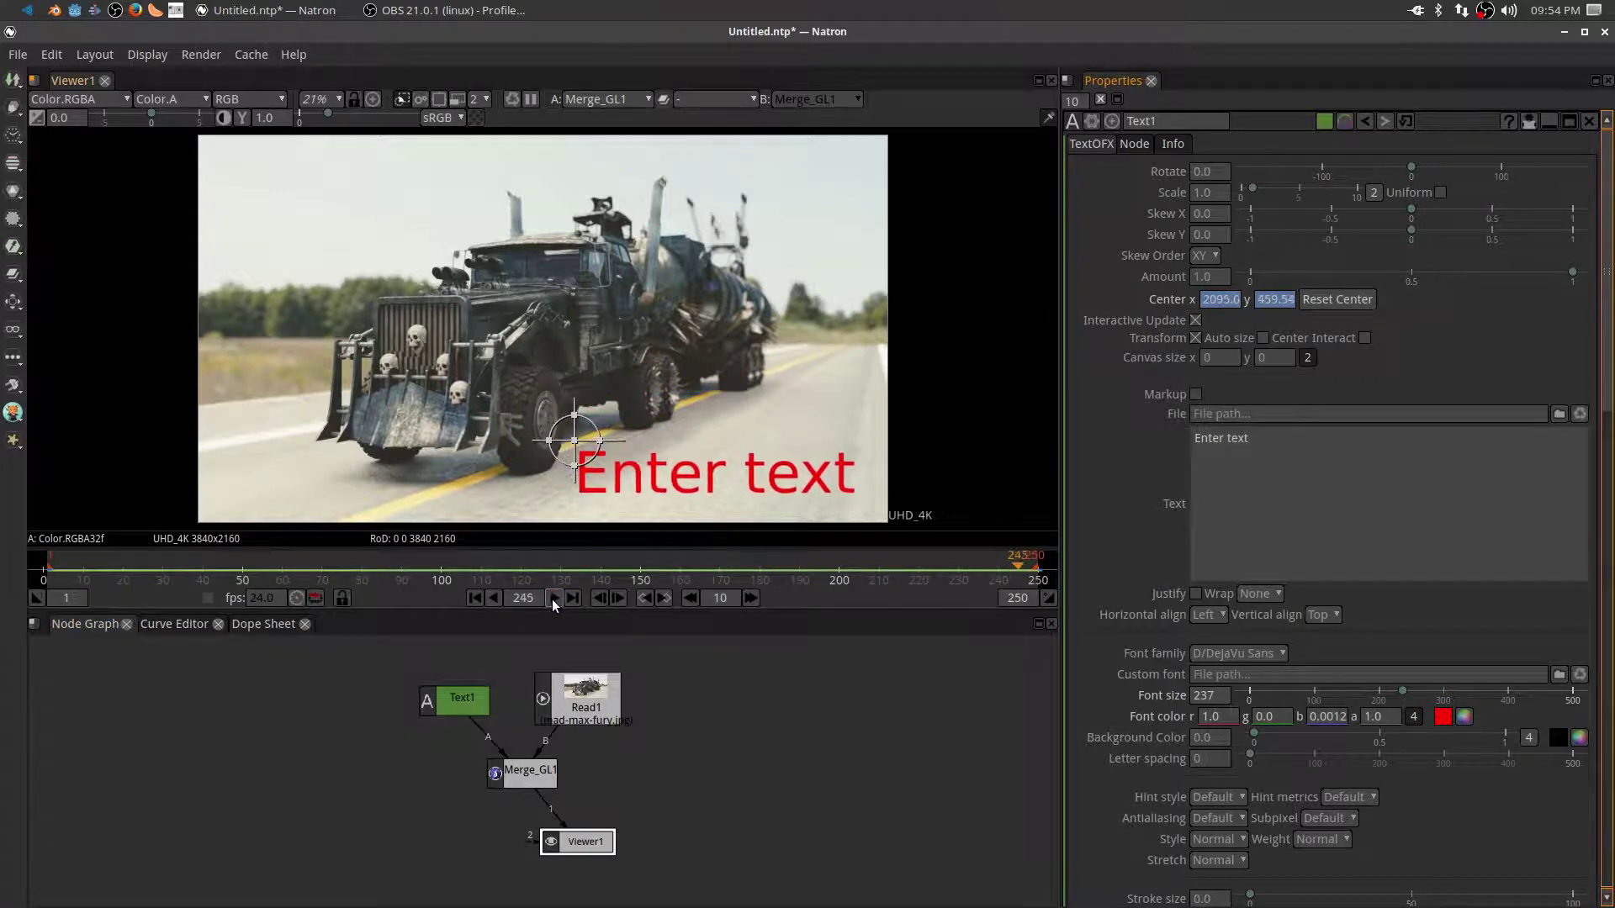
double_click(522, 775)
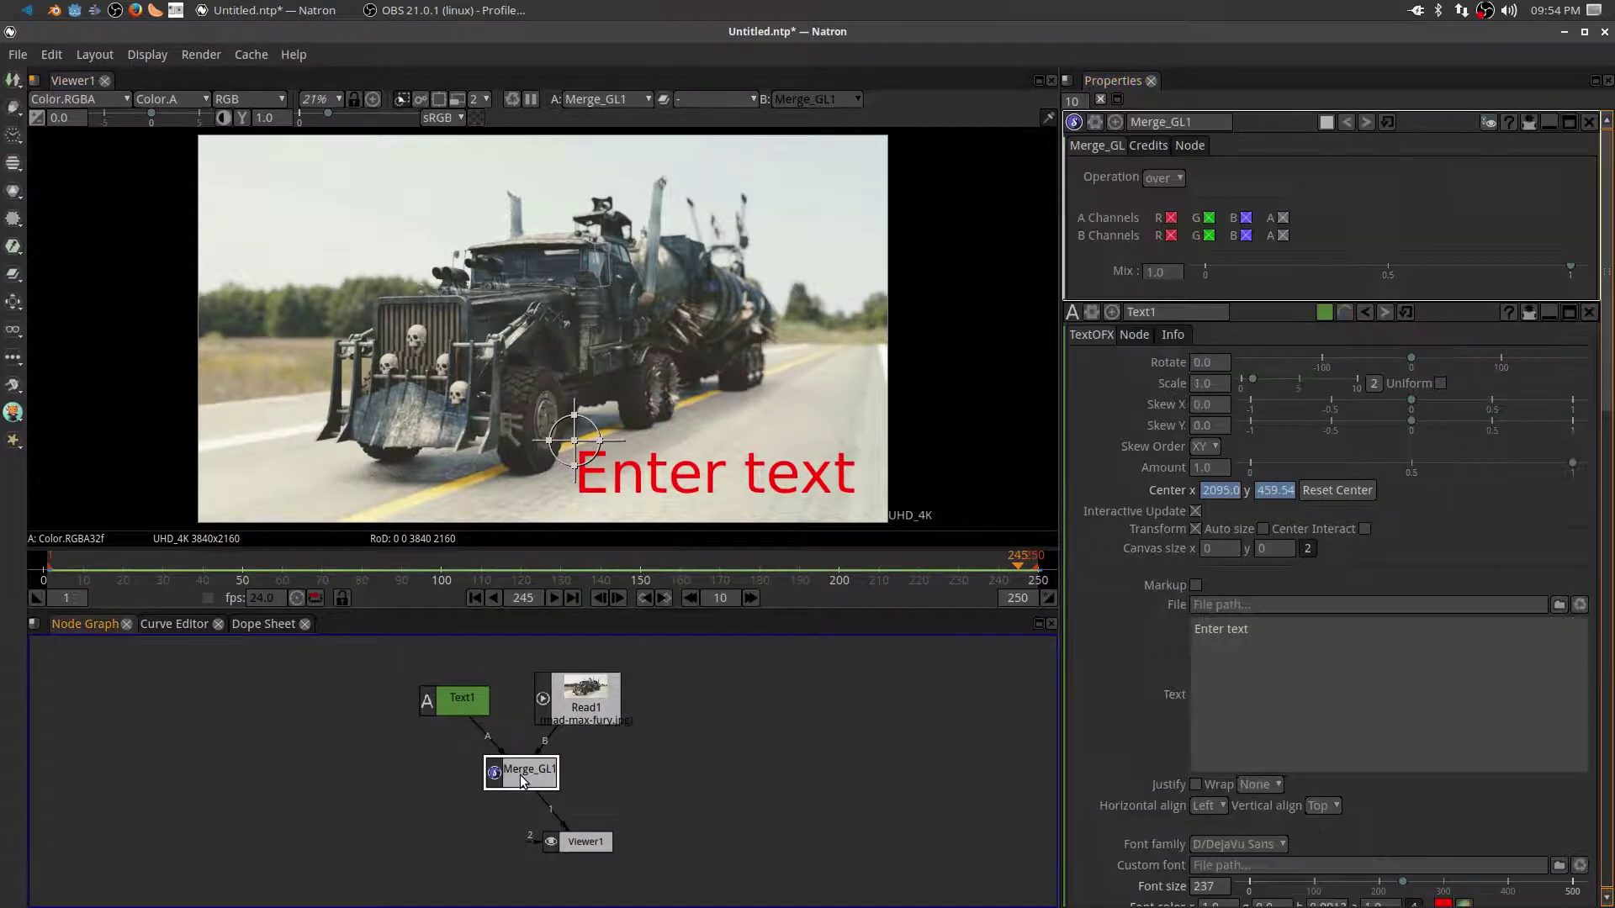
- Leave Merge_GL1's operation on over, then delete the Merge_GL1 node
click(1179, 178)
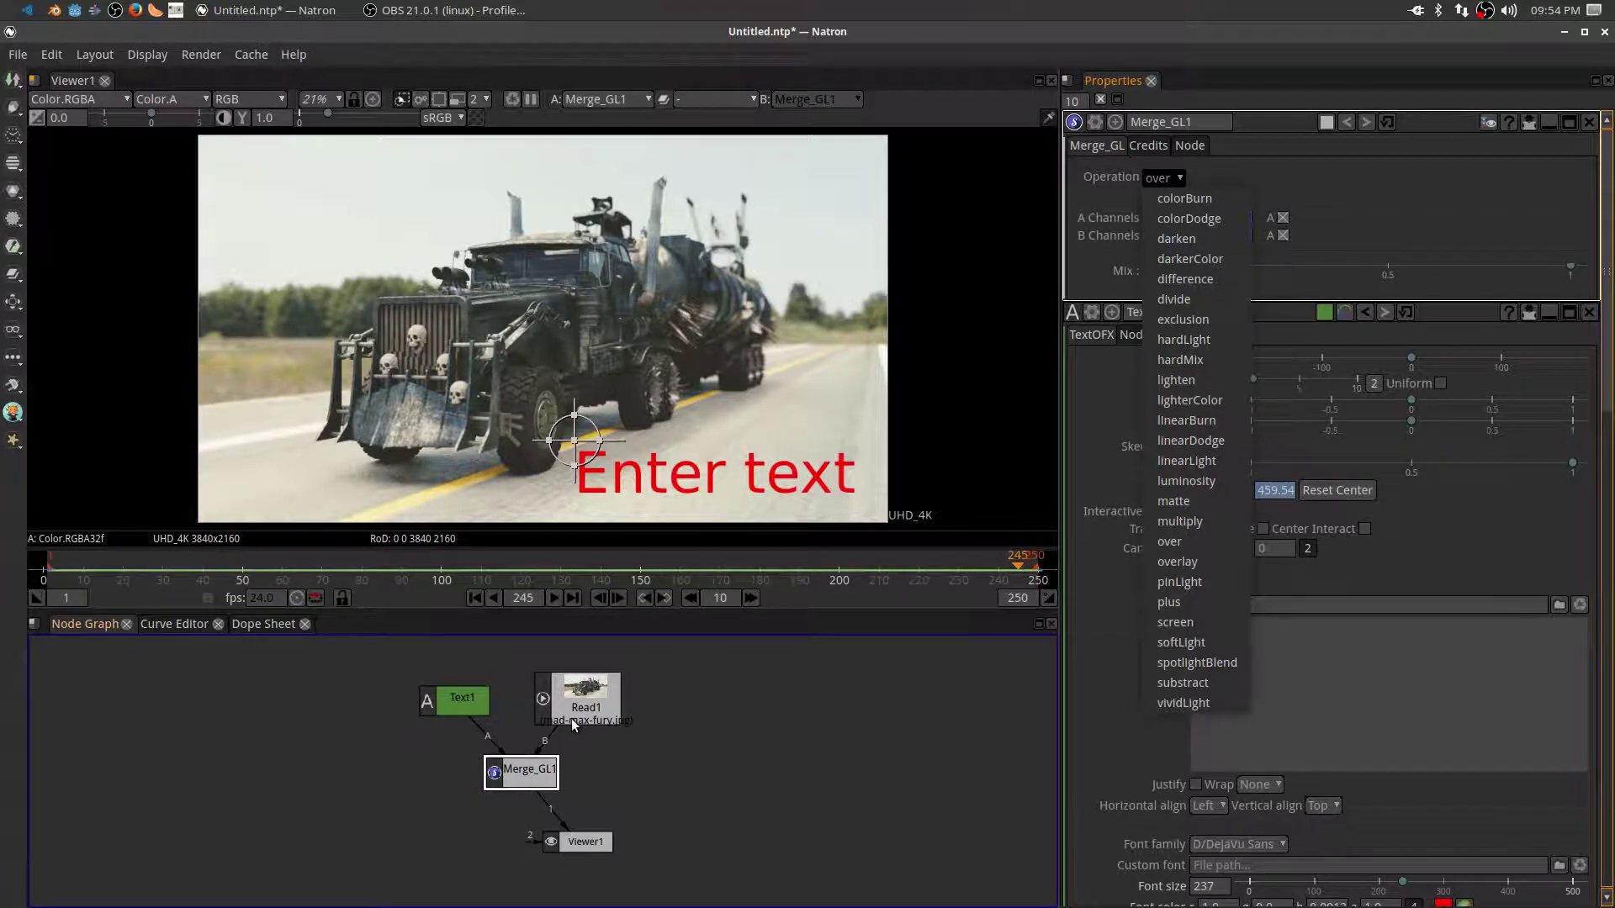
click(529, 770)
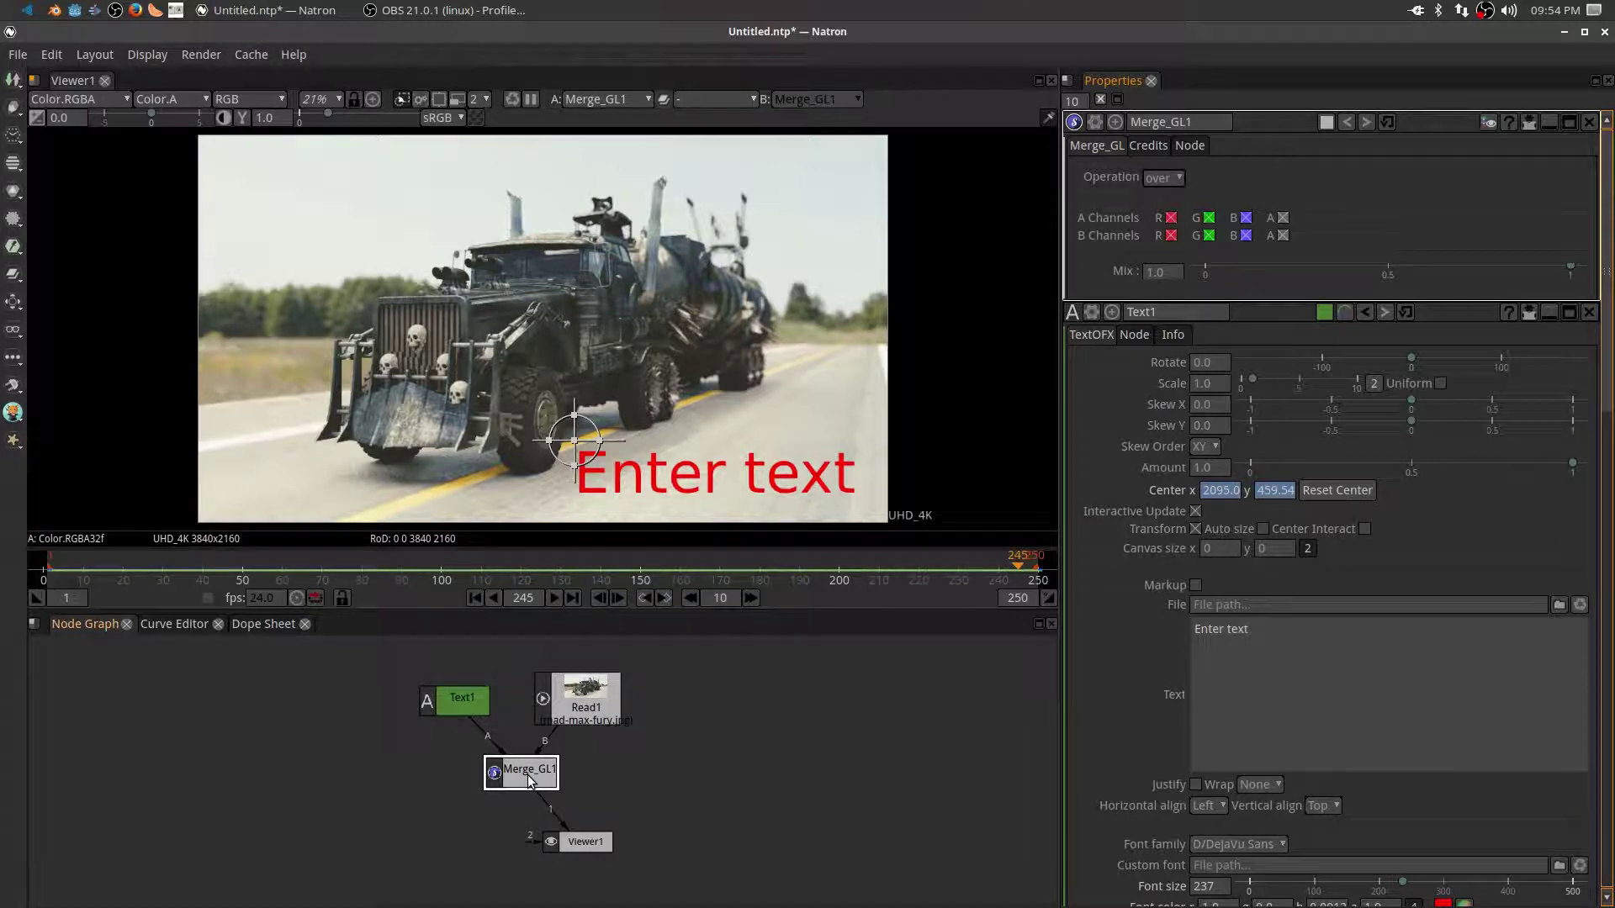
click(527, 775)
key(Delete)
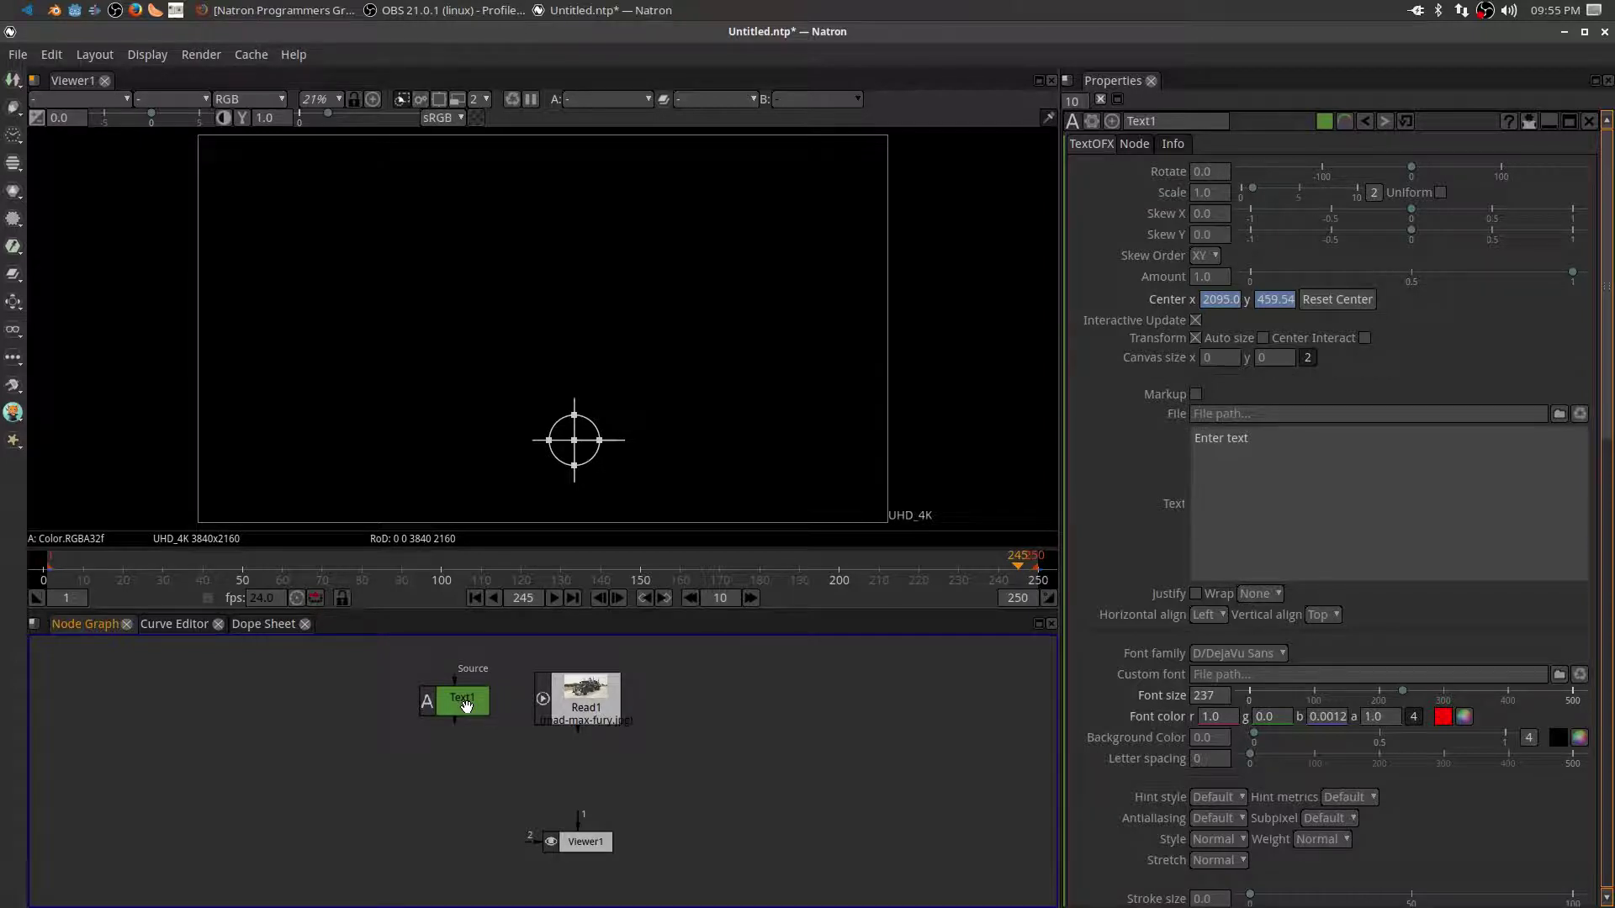
- Scroll the Natron Programmers Group feed, like the L_Molten shader post, and return to Natron
click(279, 12)
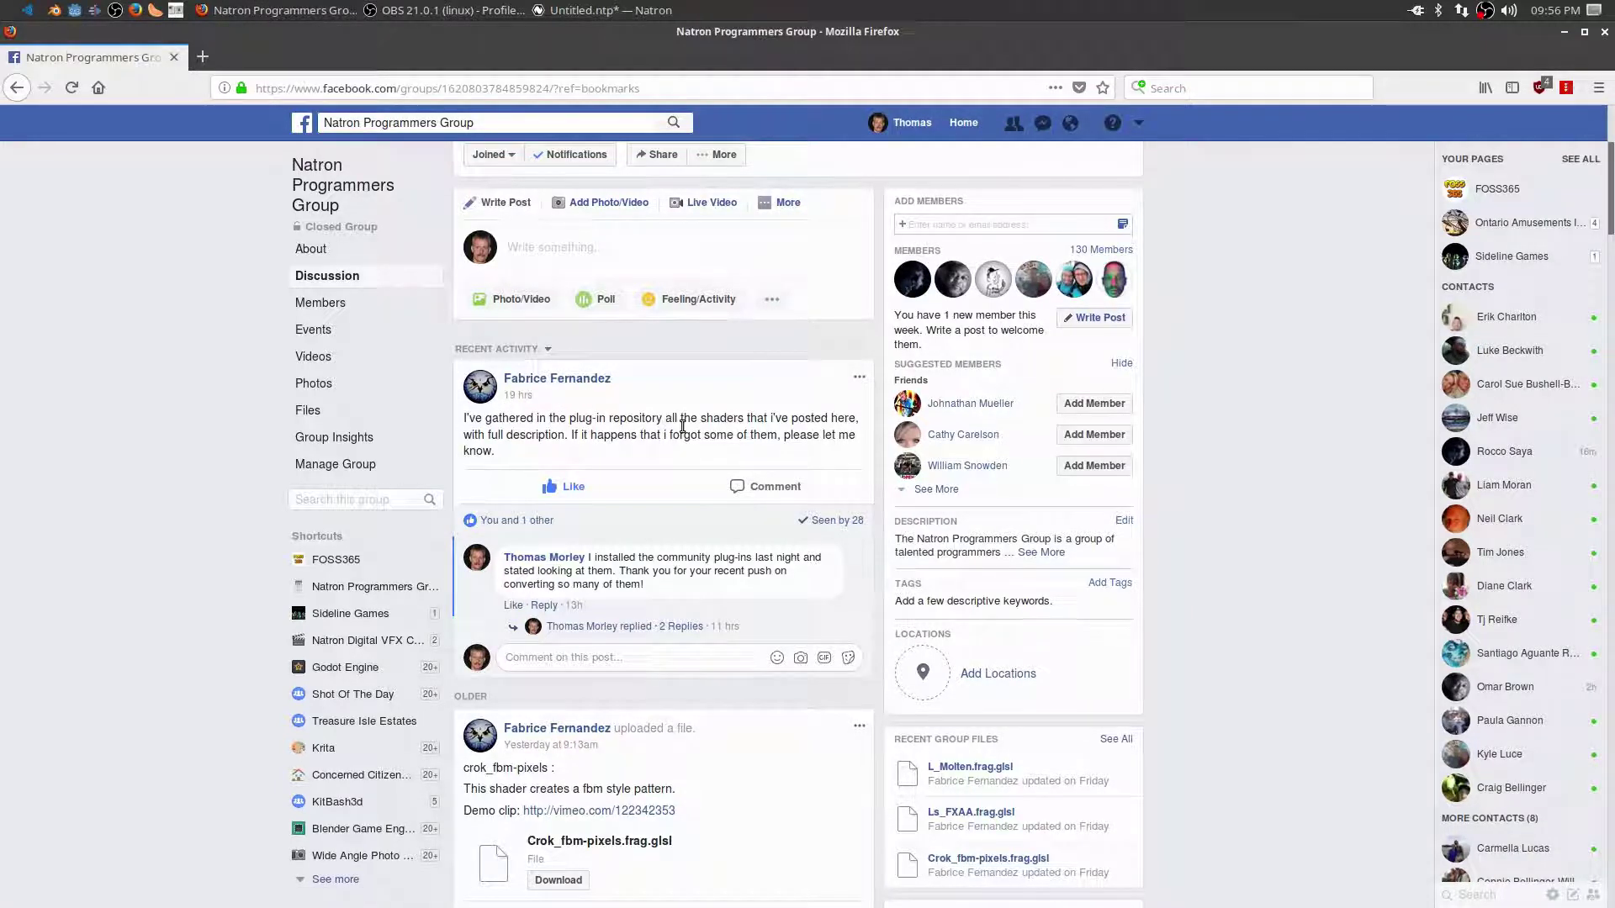
scroll(677, 731, down, 5)
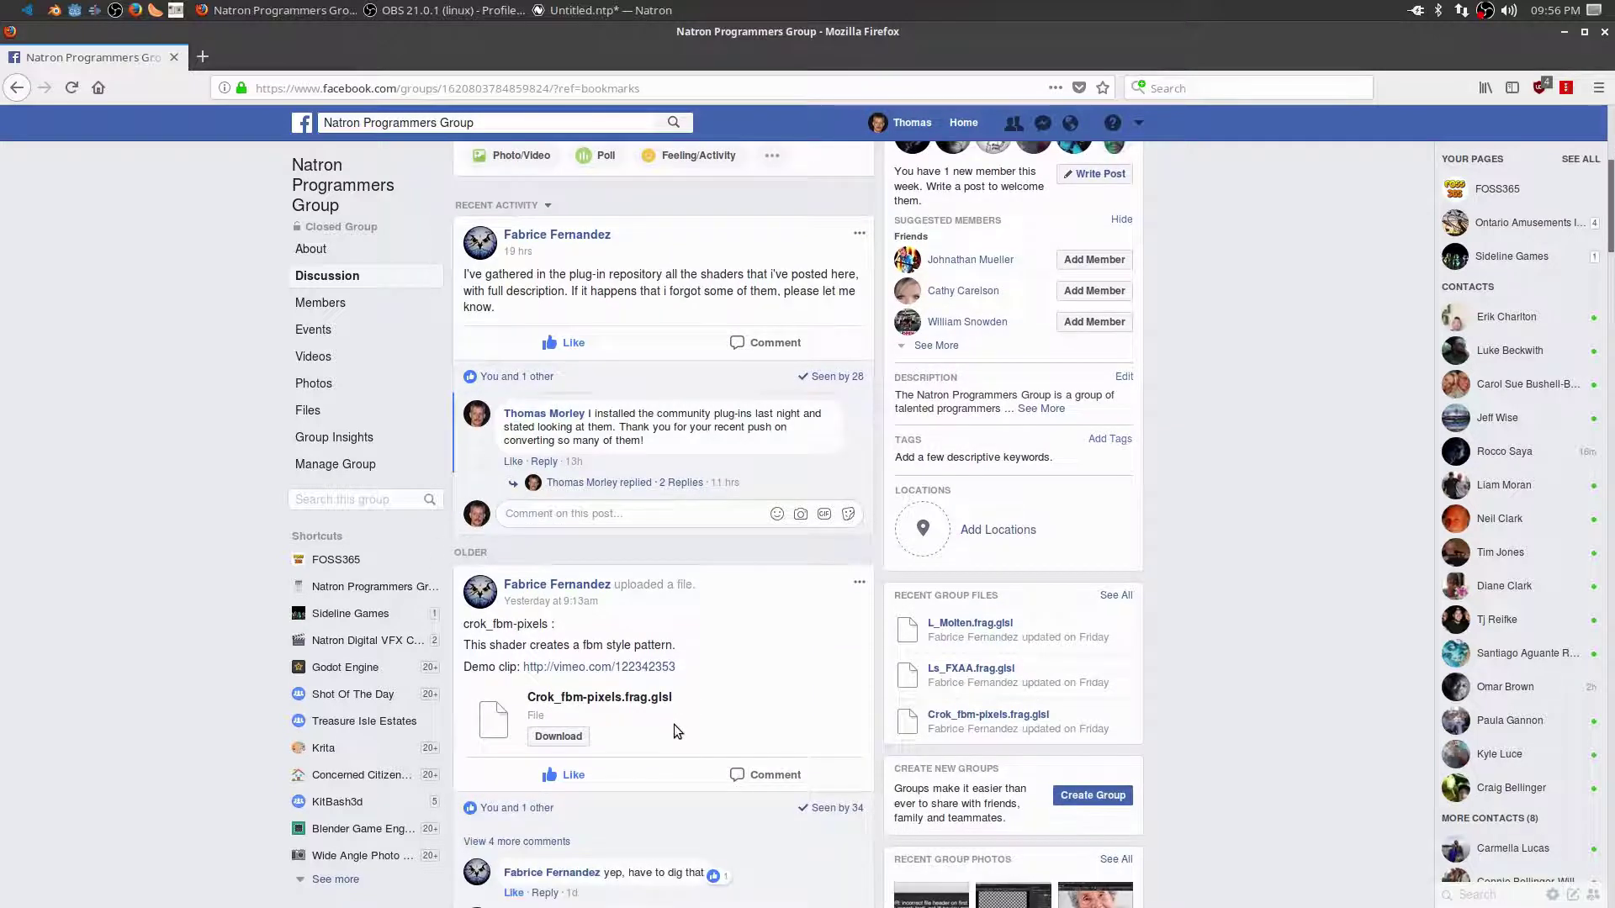
scroll(673, 730, down, 5)
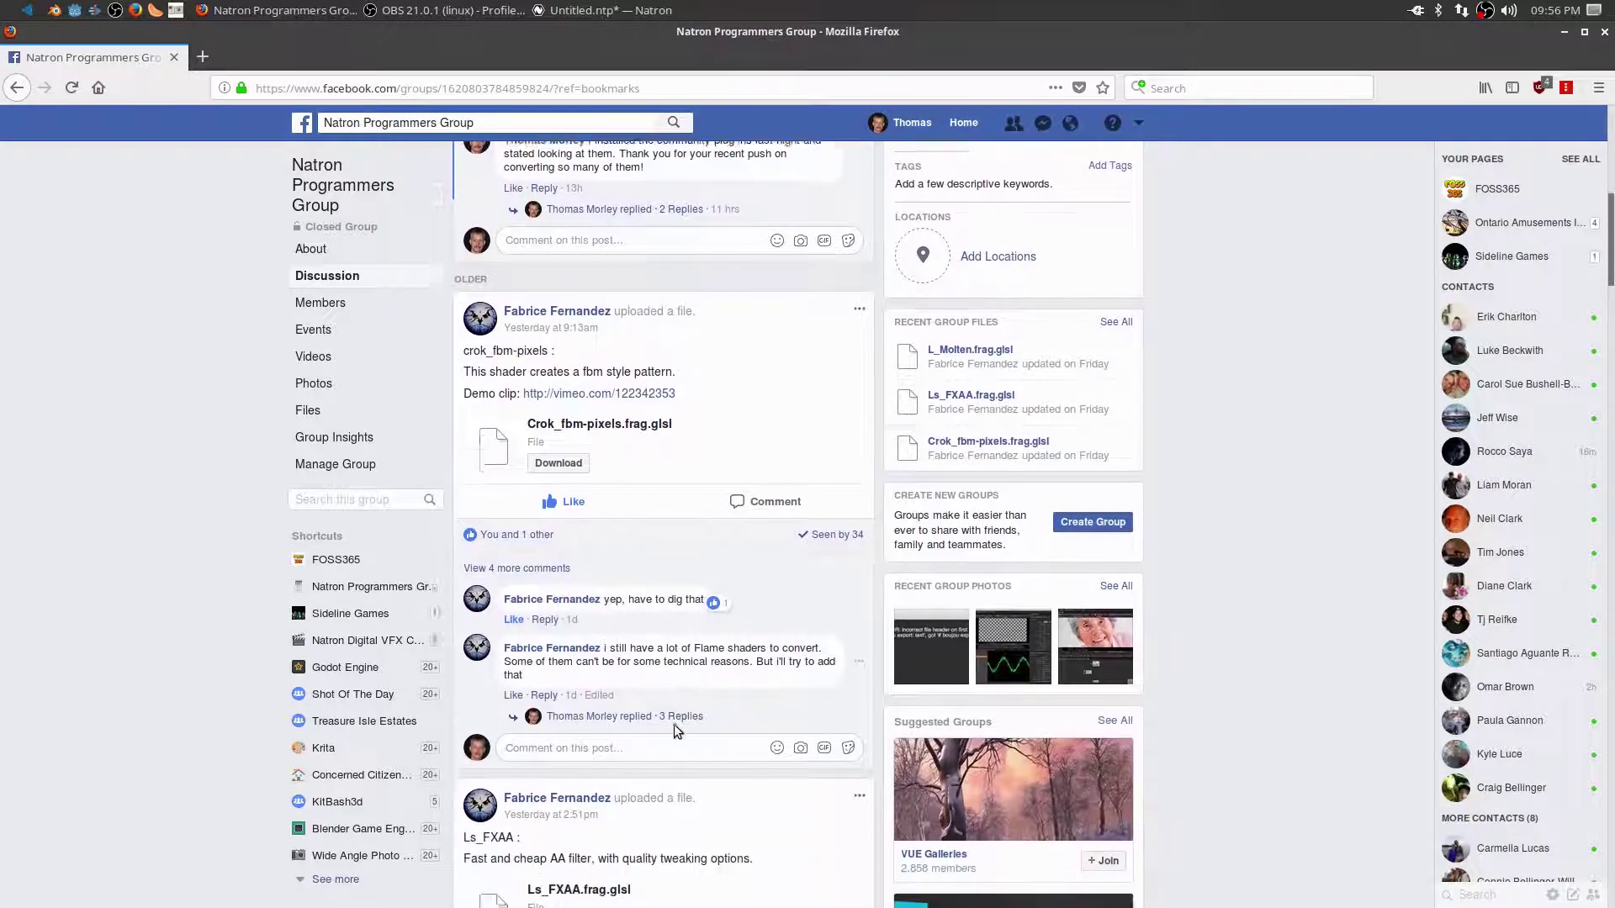
scroll(674, 730, down, 4)
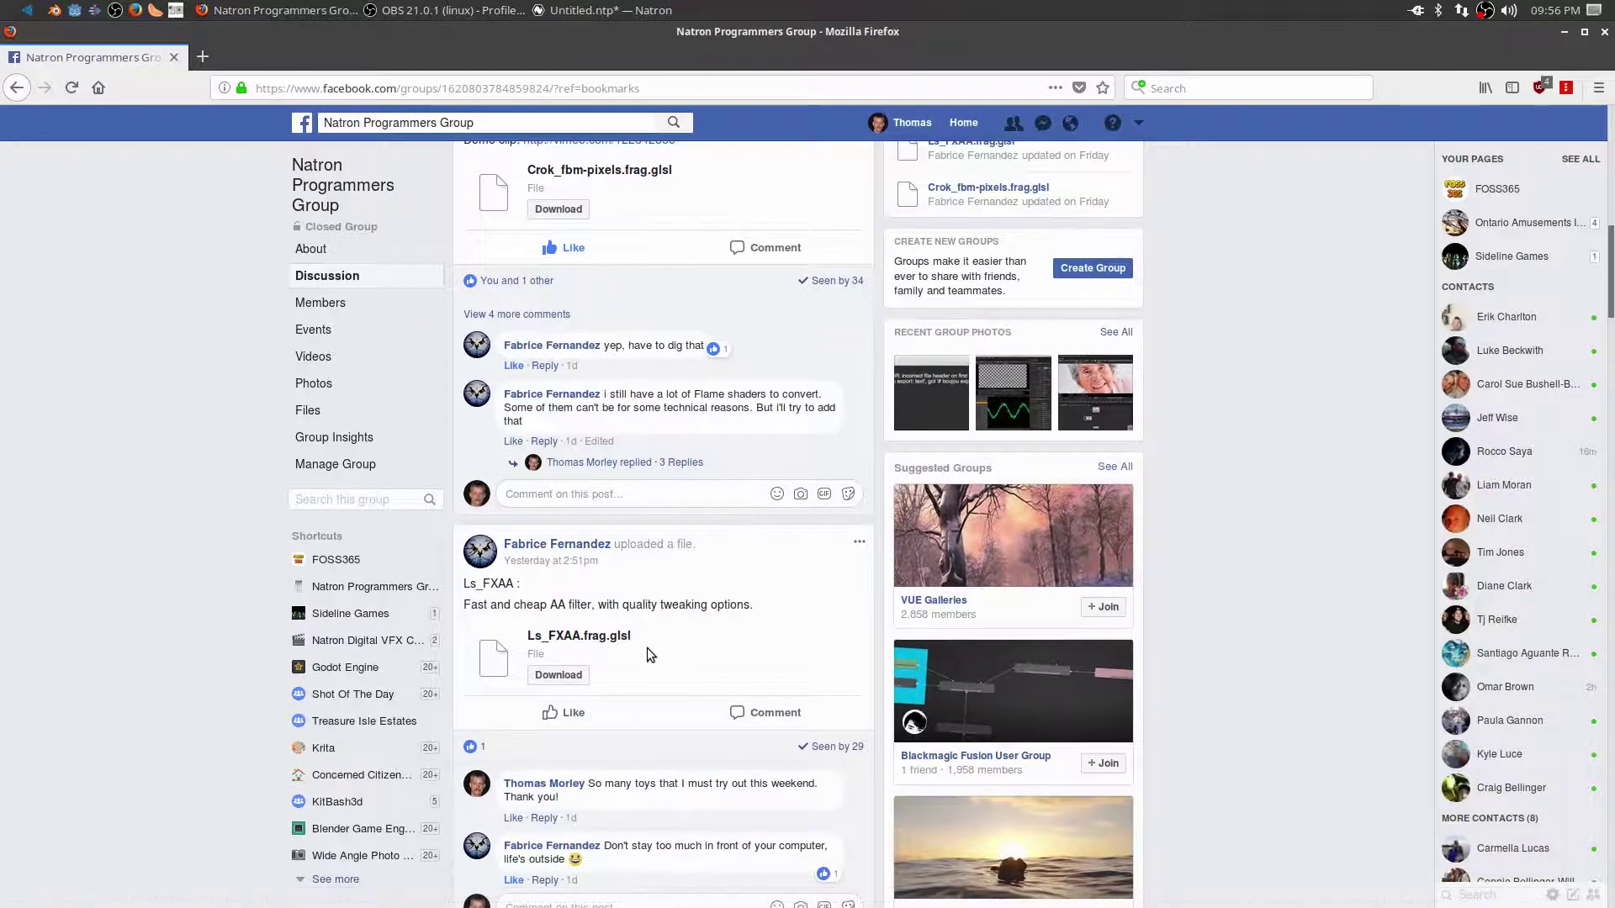
scroll(648, 650, down, 4)
scroll(649, 650, down, 6)
click(648, 650)
scroll(648, 650, down, 10)
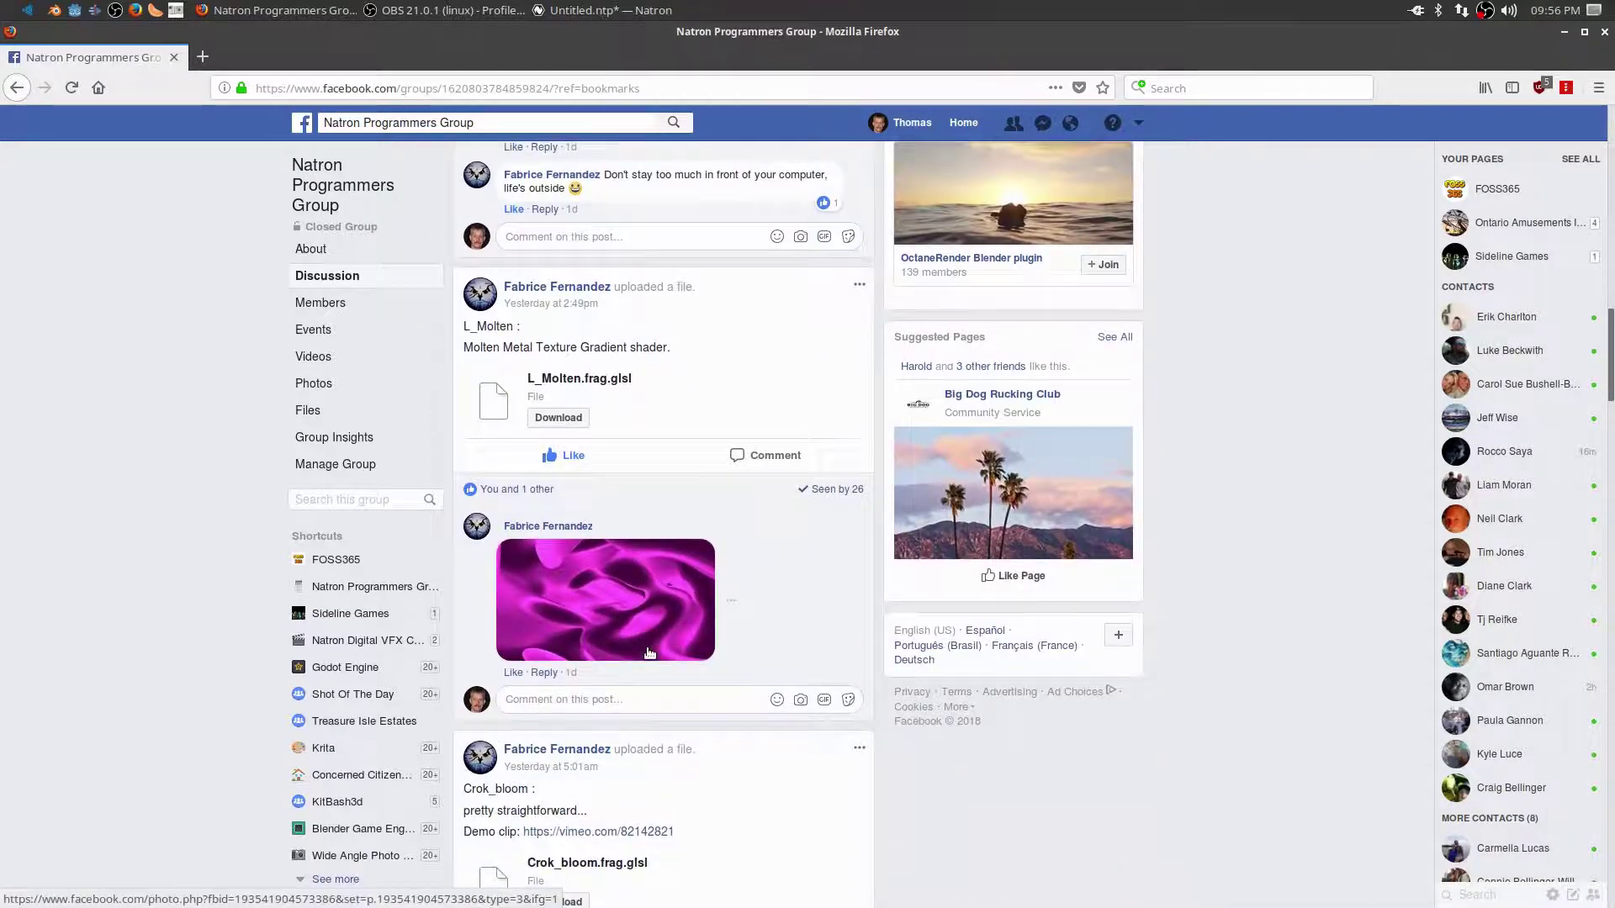
scroll(648, 649, down, 3)
scroll(648, 650, up, 4)
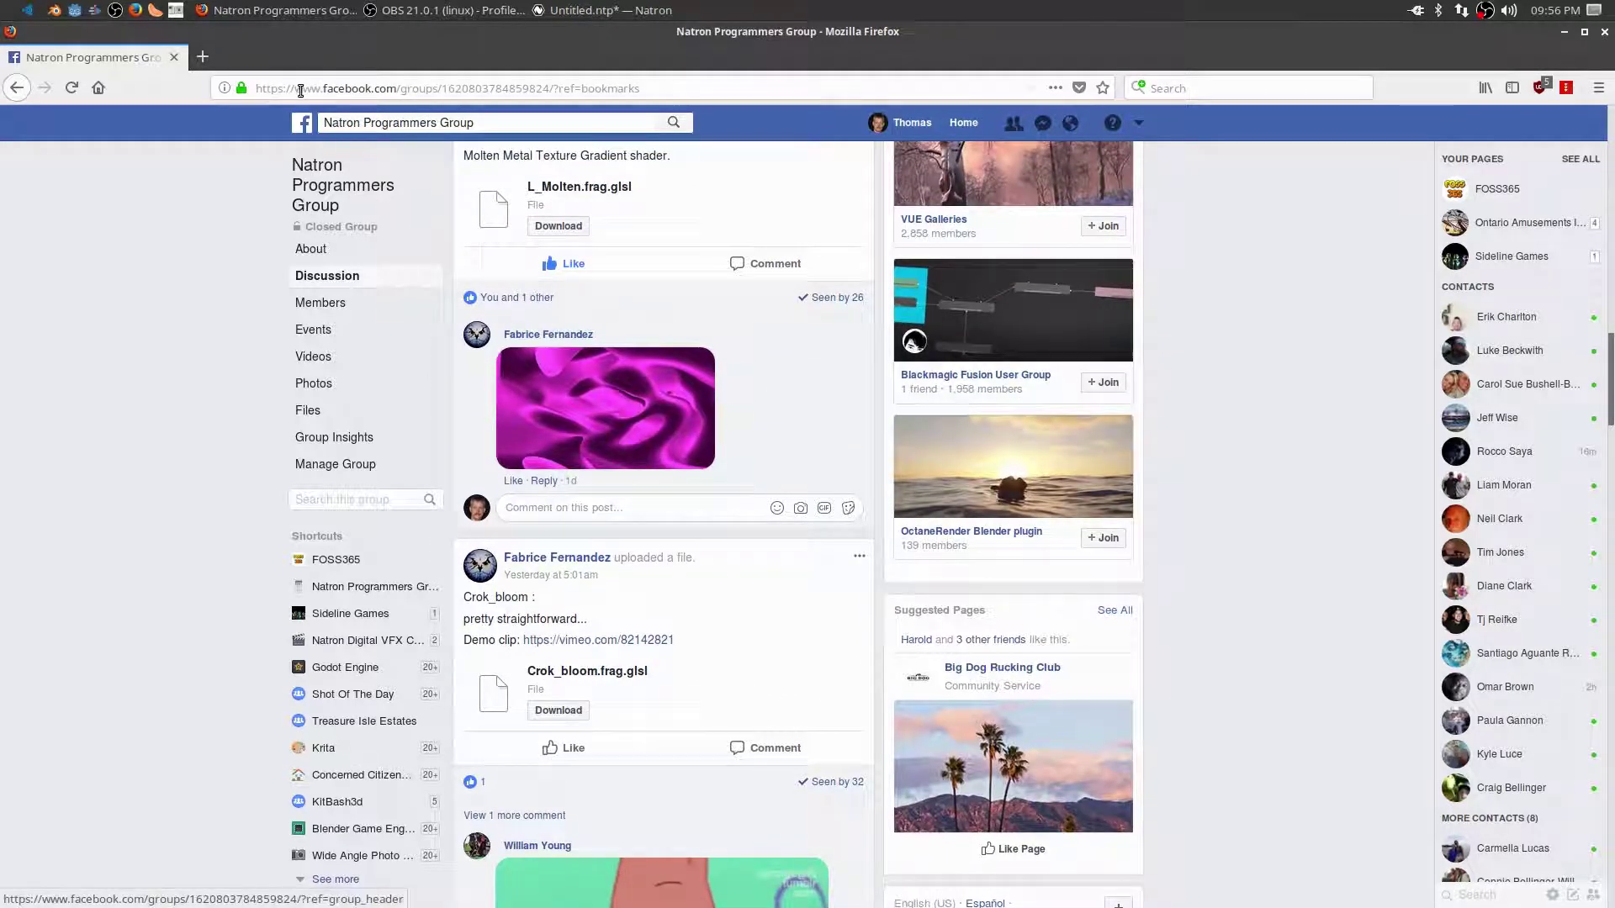
scroll(674, 412, up, 4)
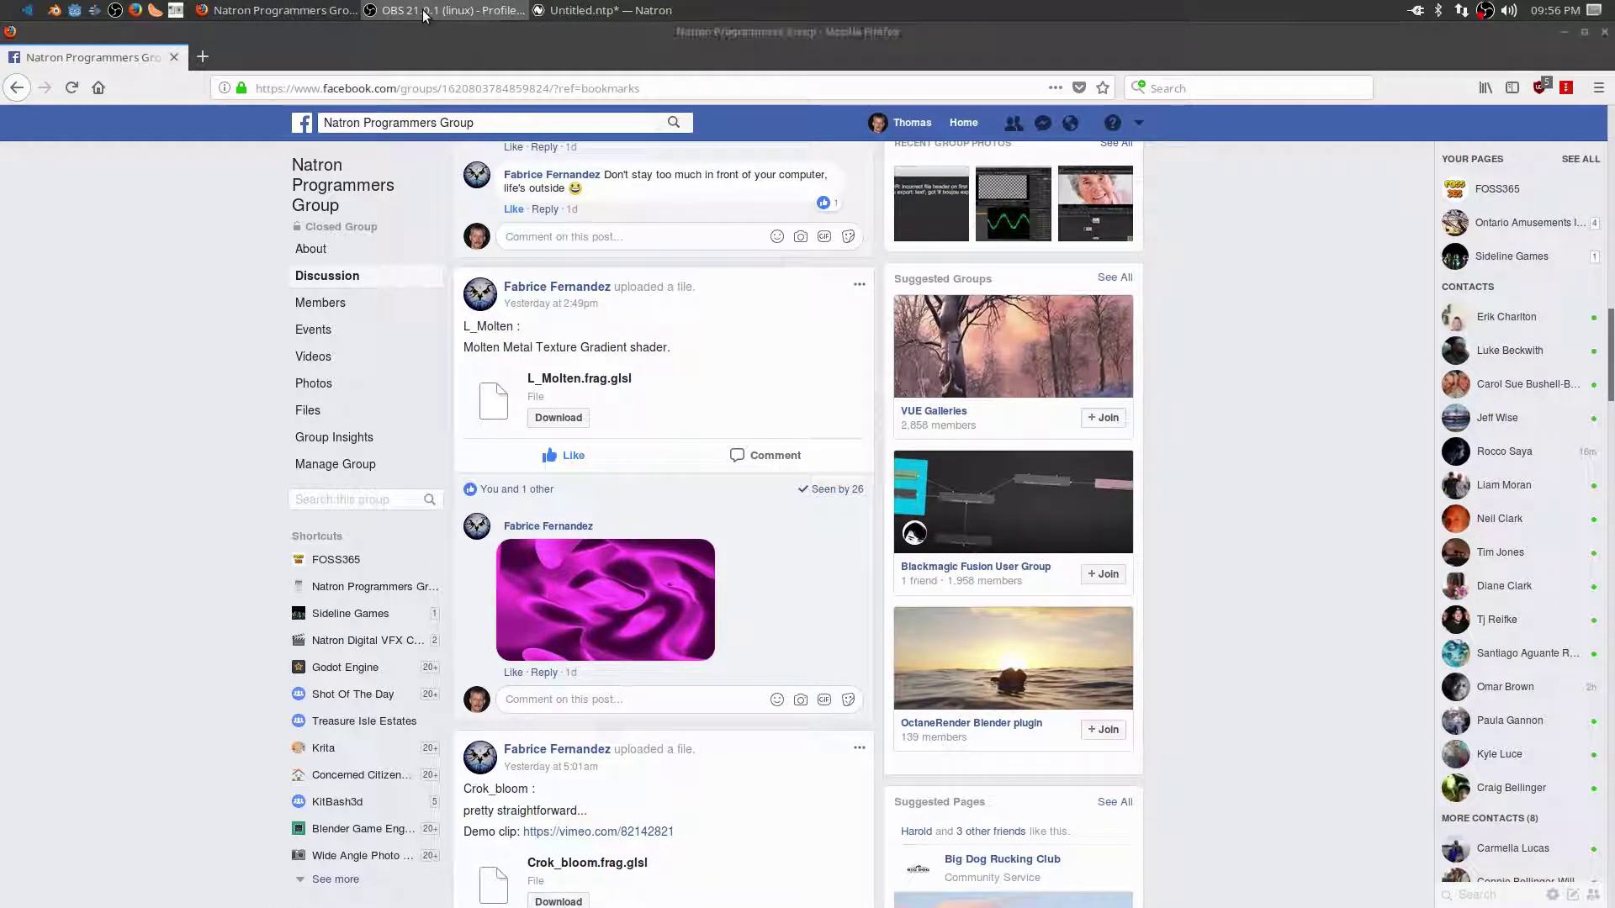
click(601, 10)
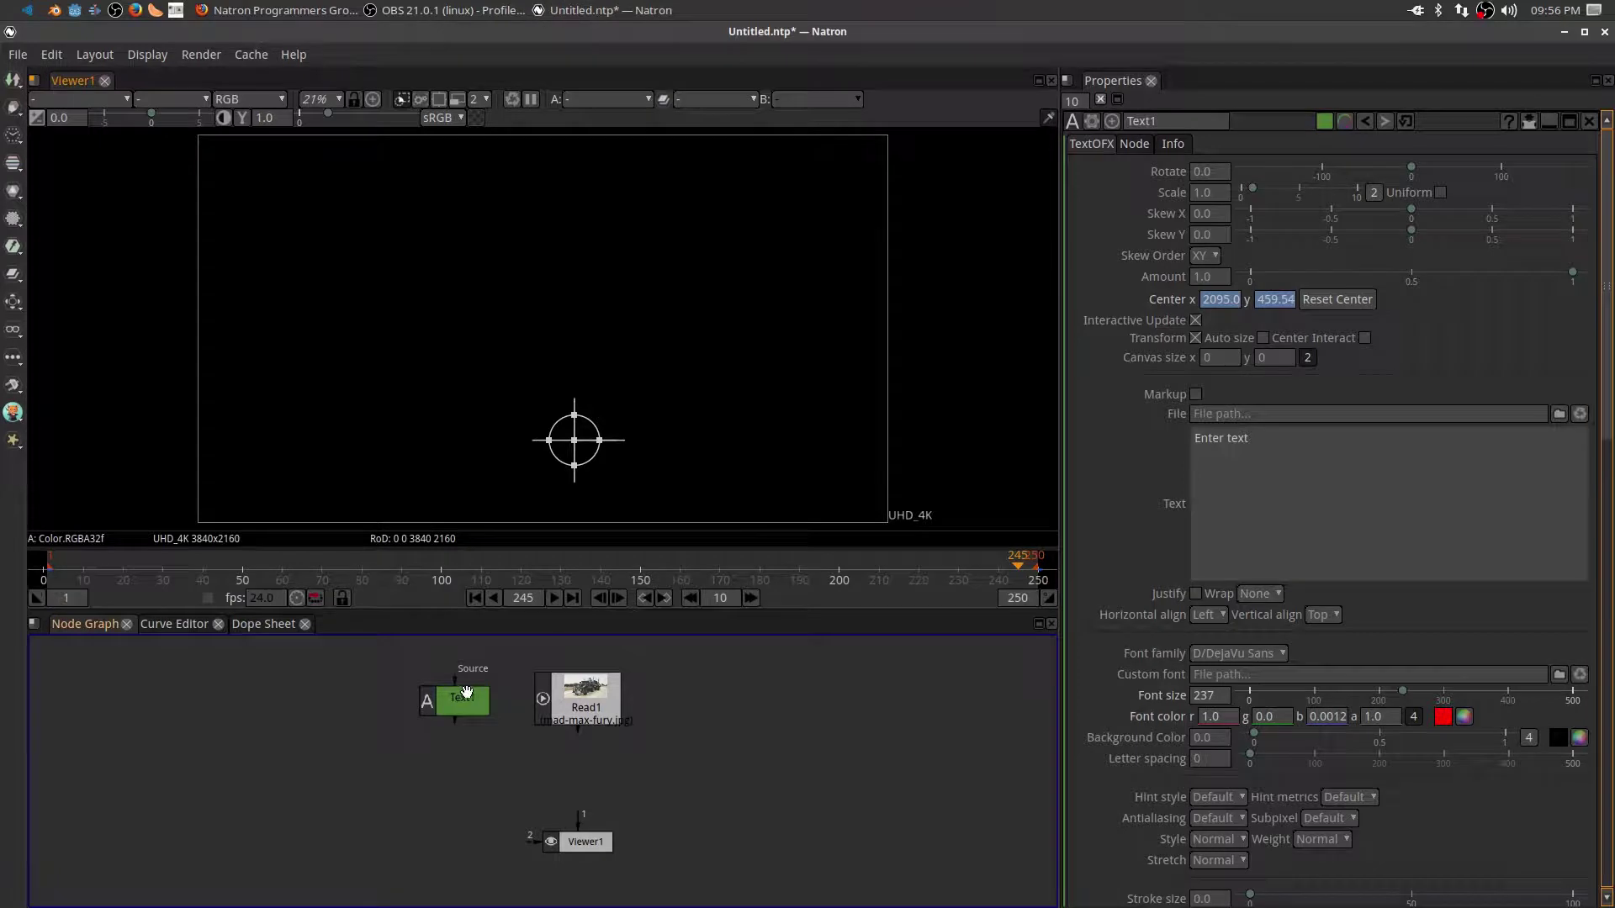
- Delete Text1, then add a GLSL > Source > Bubbles_GL node with Read1 selected
click(461, 700)
key(Delete)
click(560, 721)
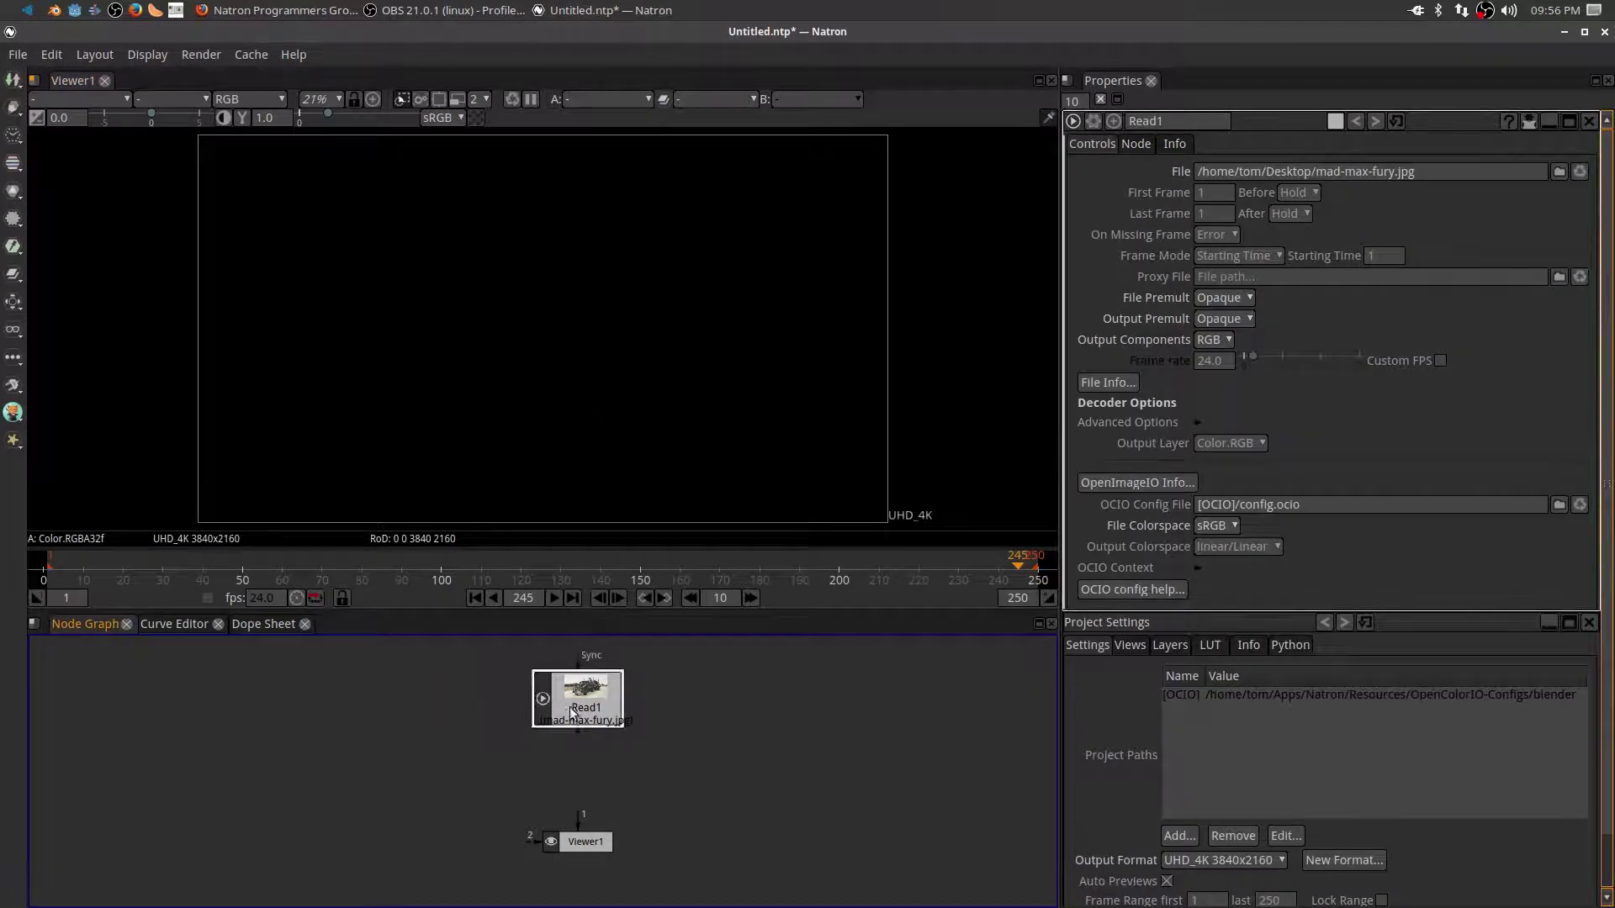
click(15, 388)
mouse_move(70, 461)
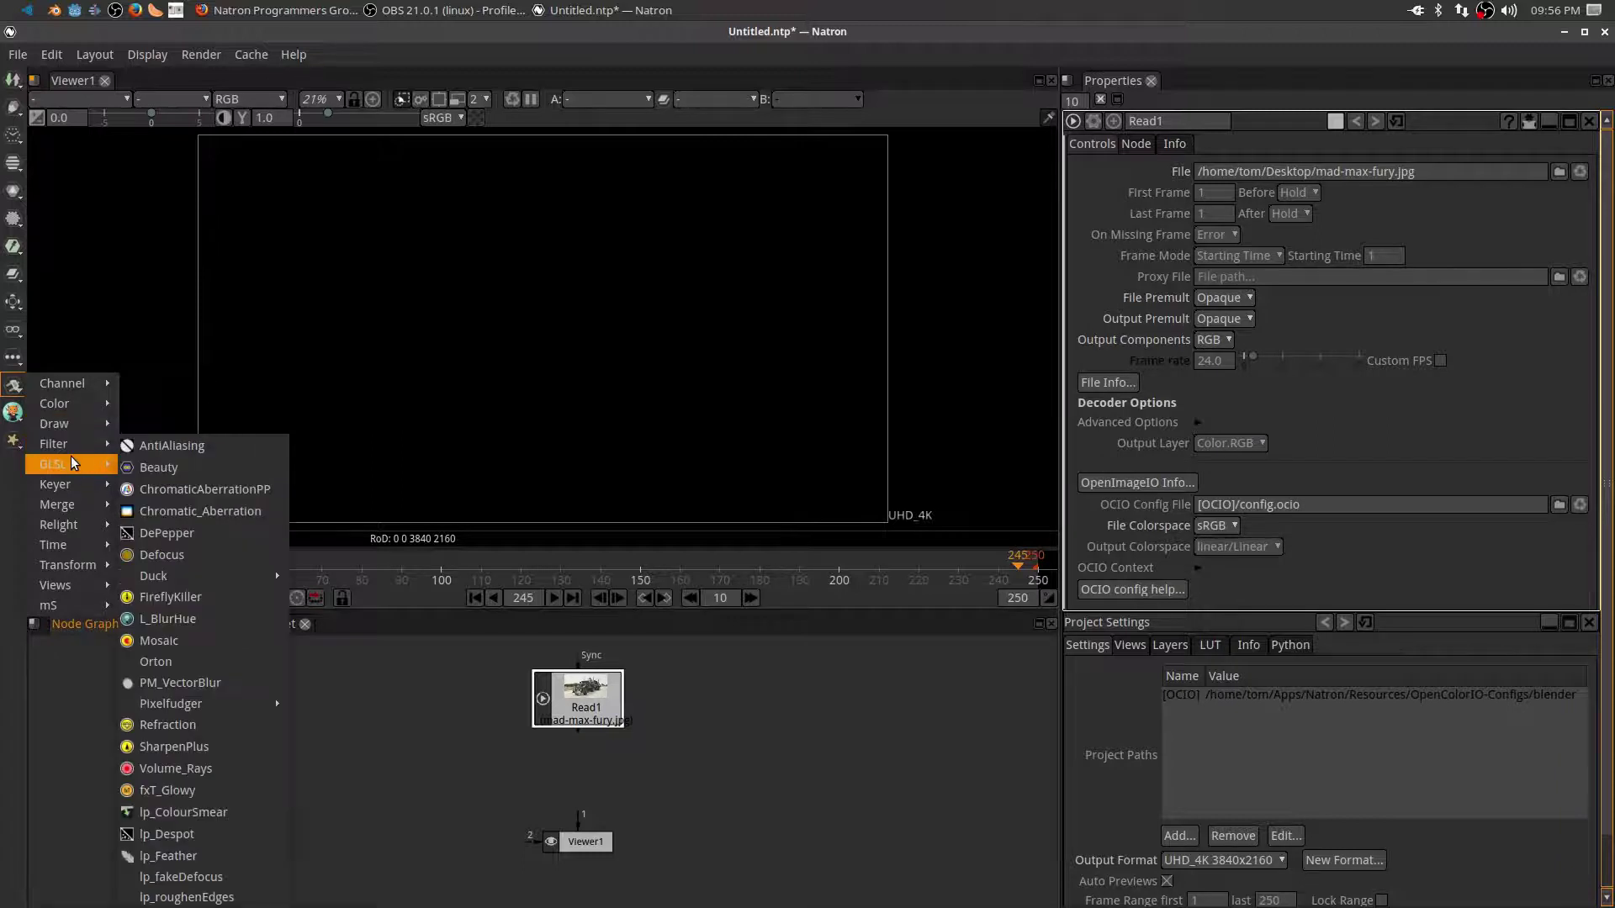
mouse_move(145, 526)
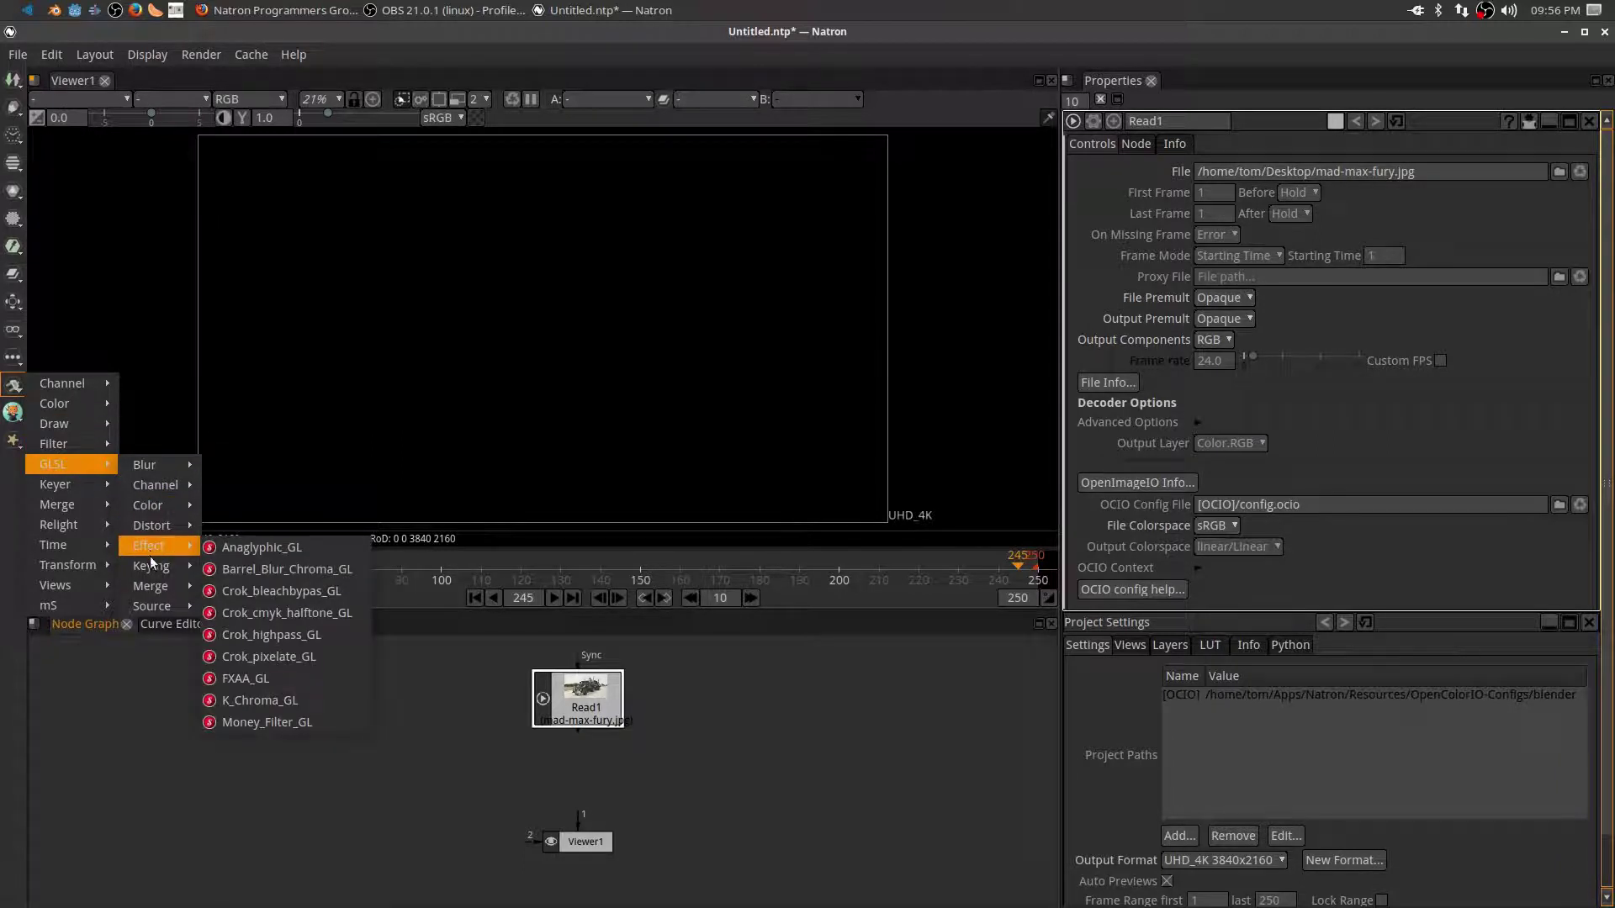
mouse_move(150, 564)
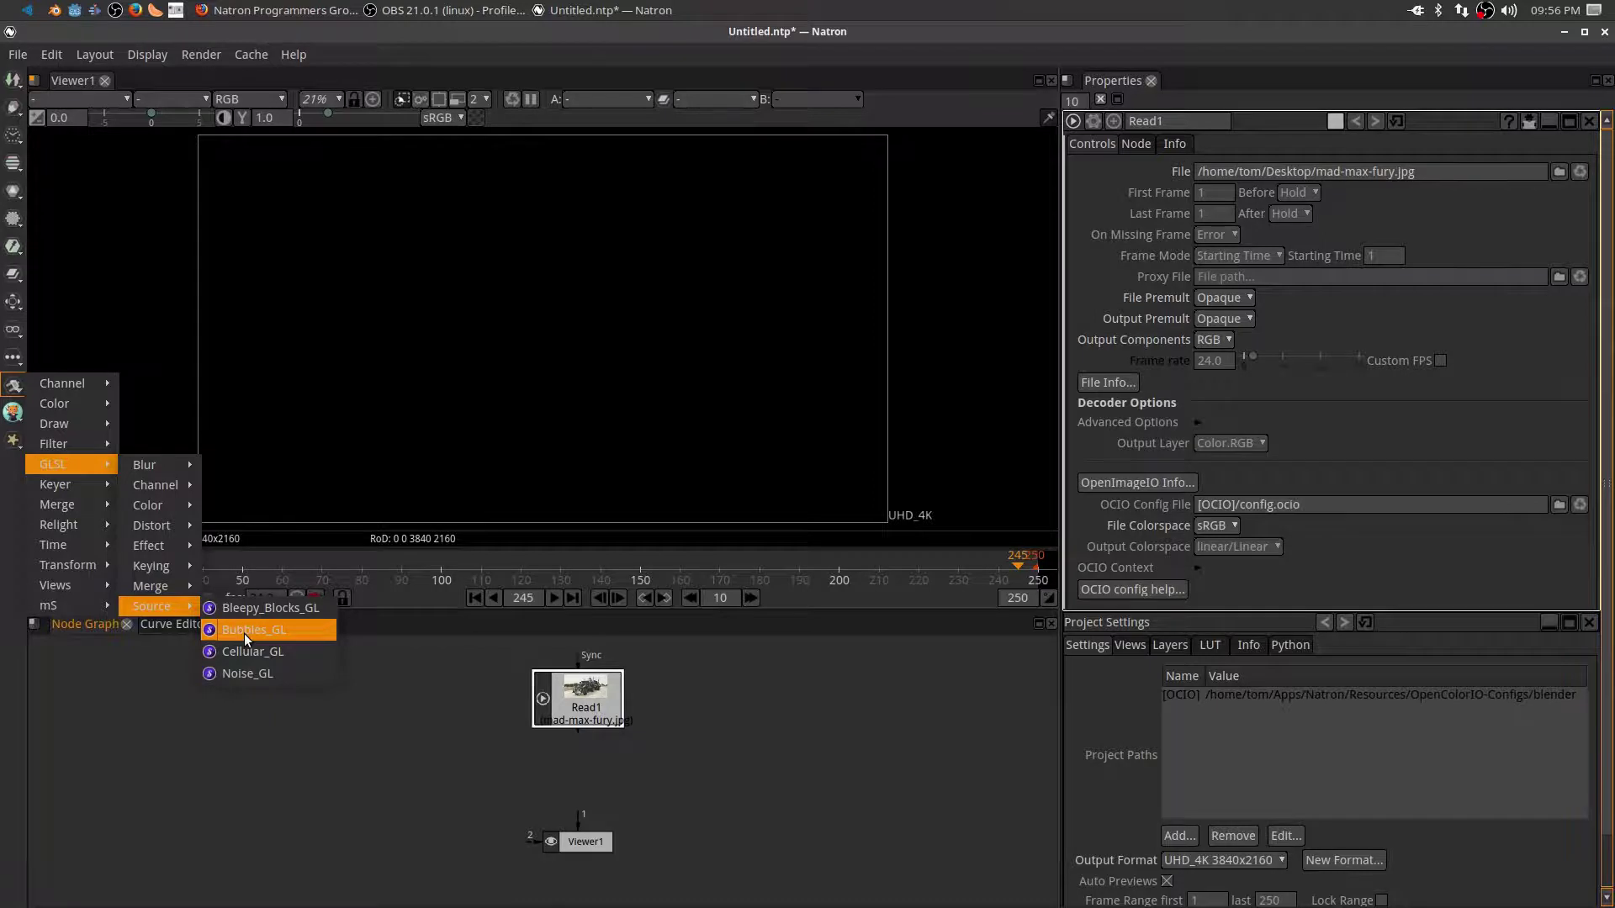
click(244, 633)
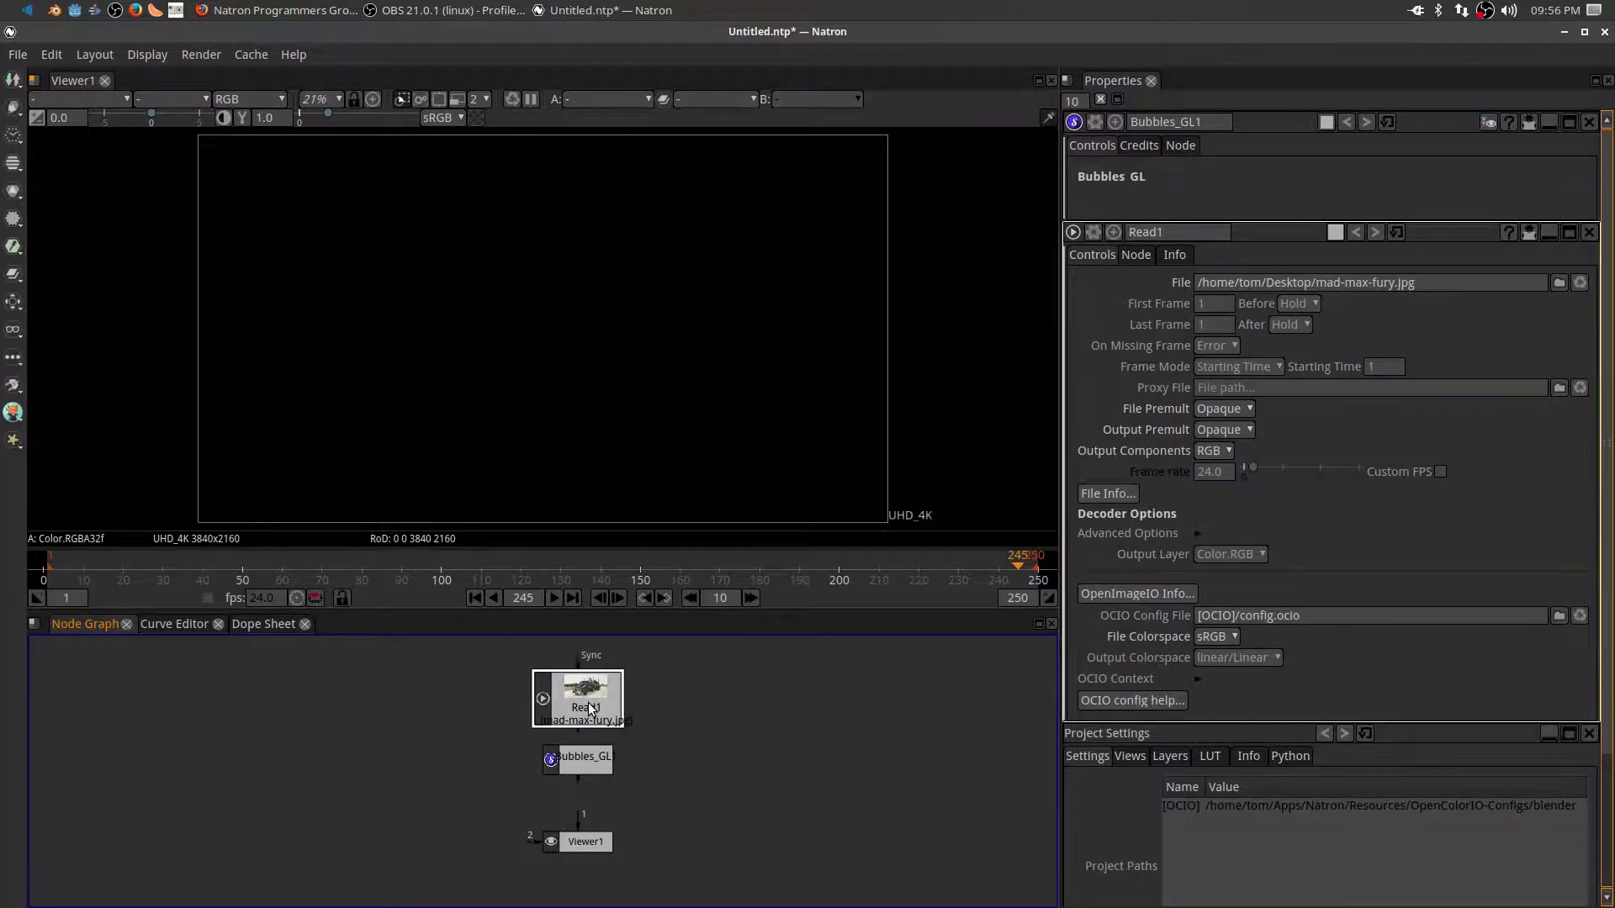
- Delete Read1, show Bubbles_GL1 in the viewer, and play it until frame 183
key(Delete)
click(577, 762)
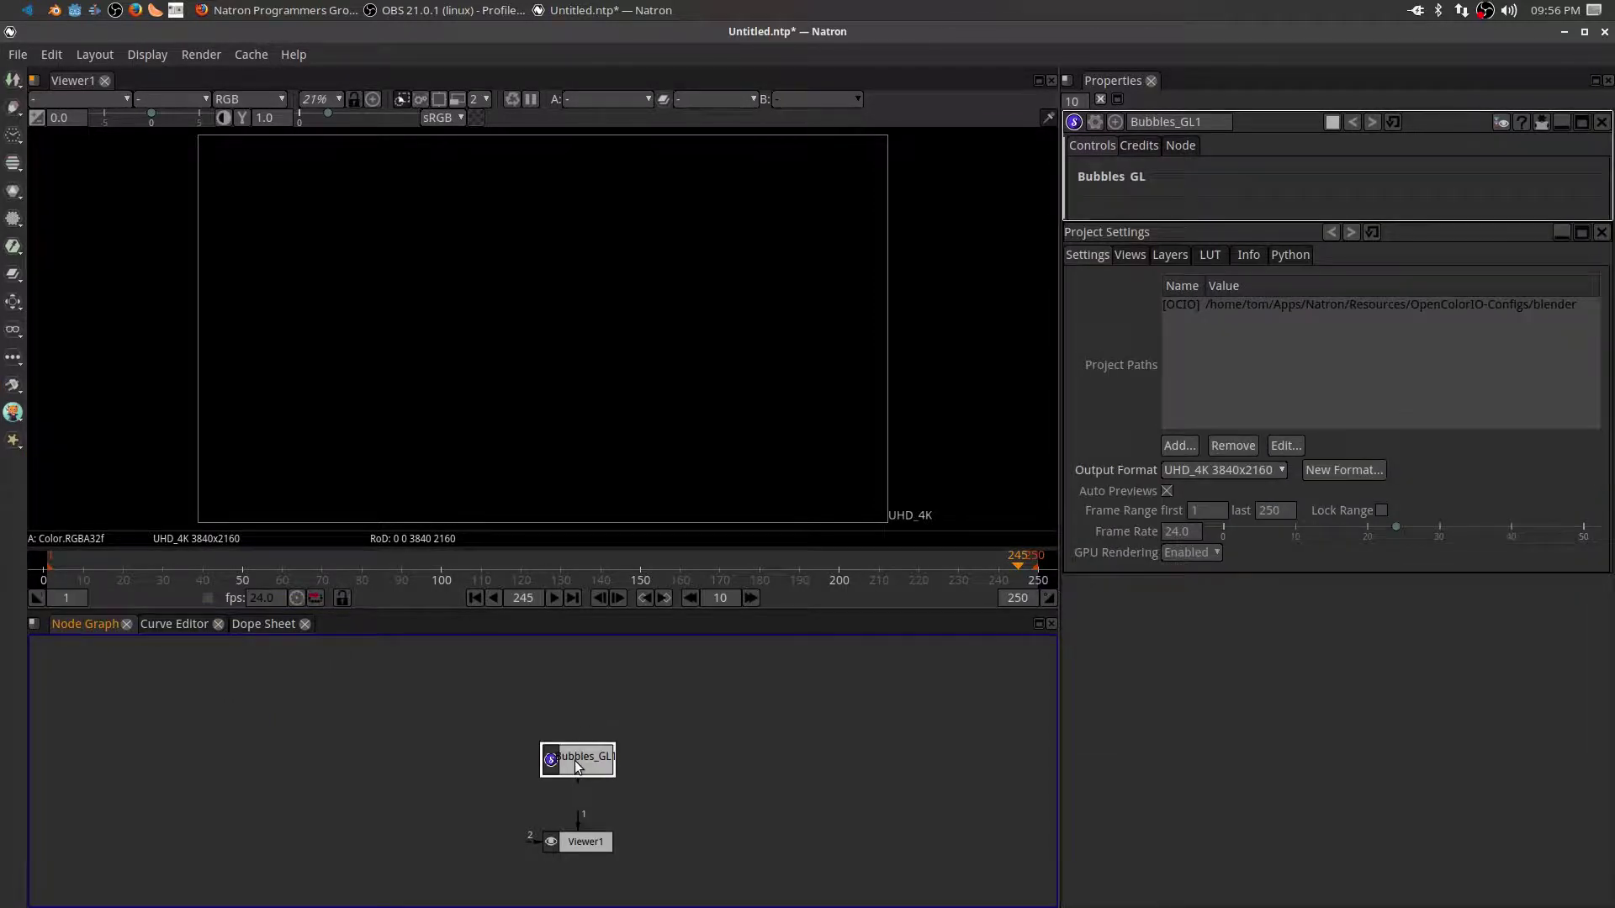
key(1)
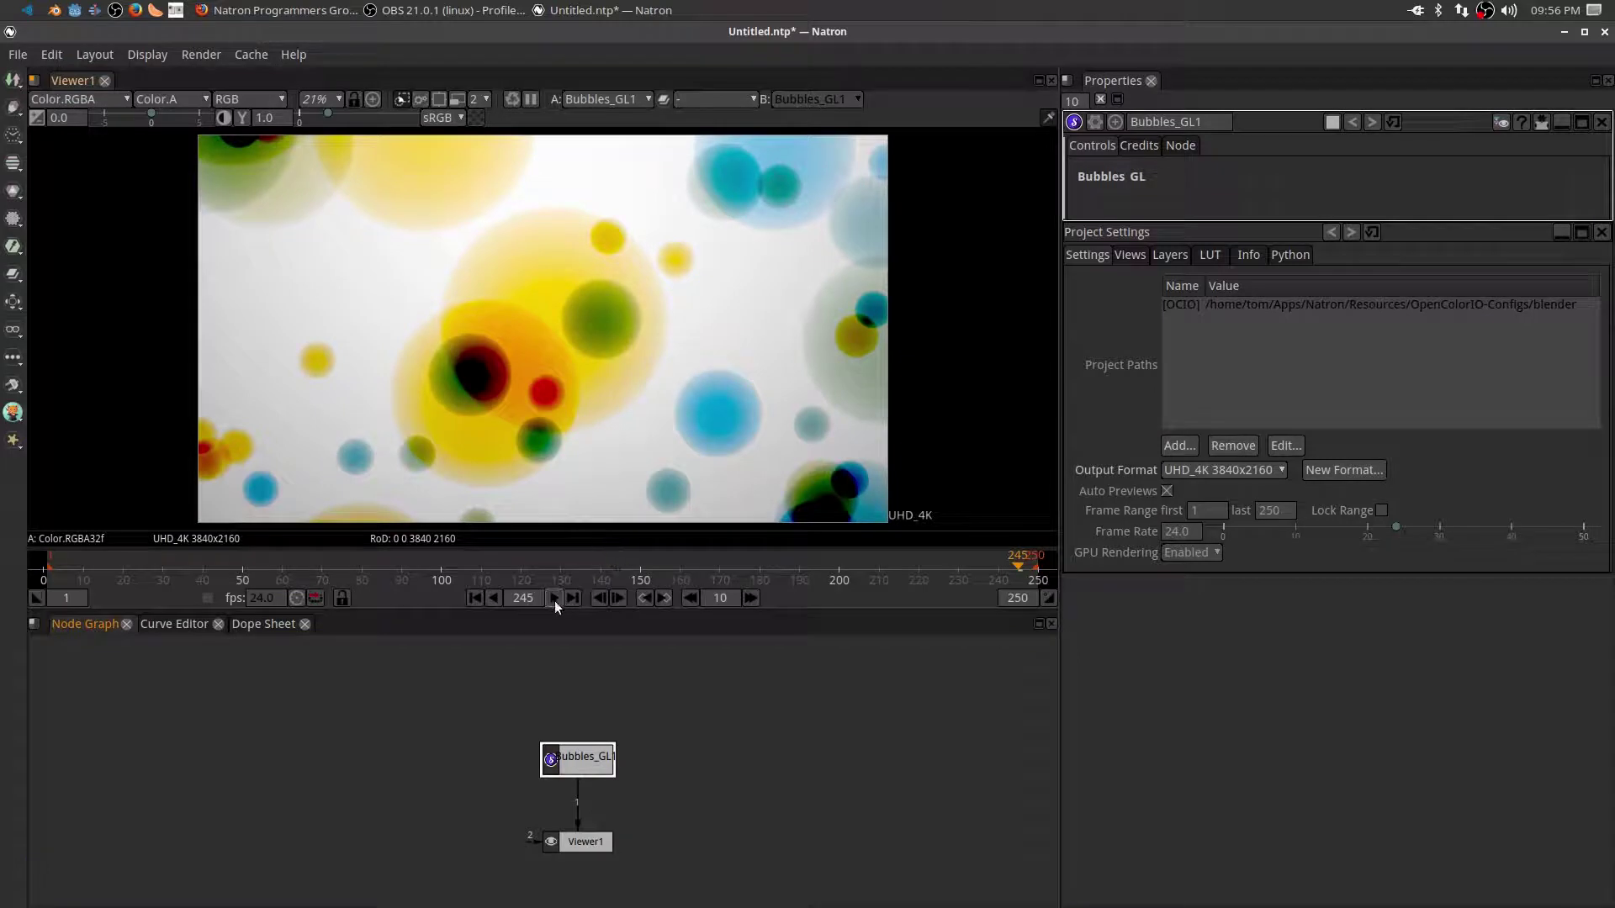
click(554, 599)
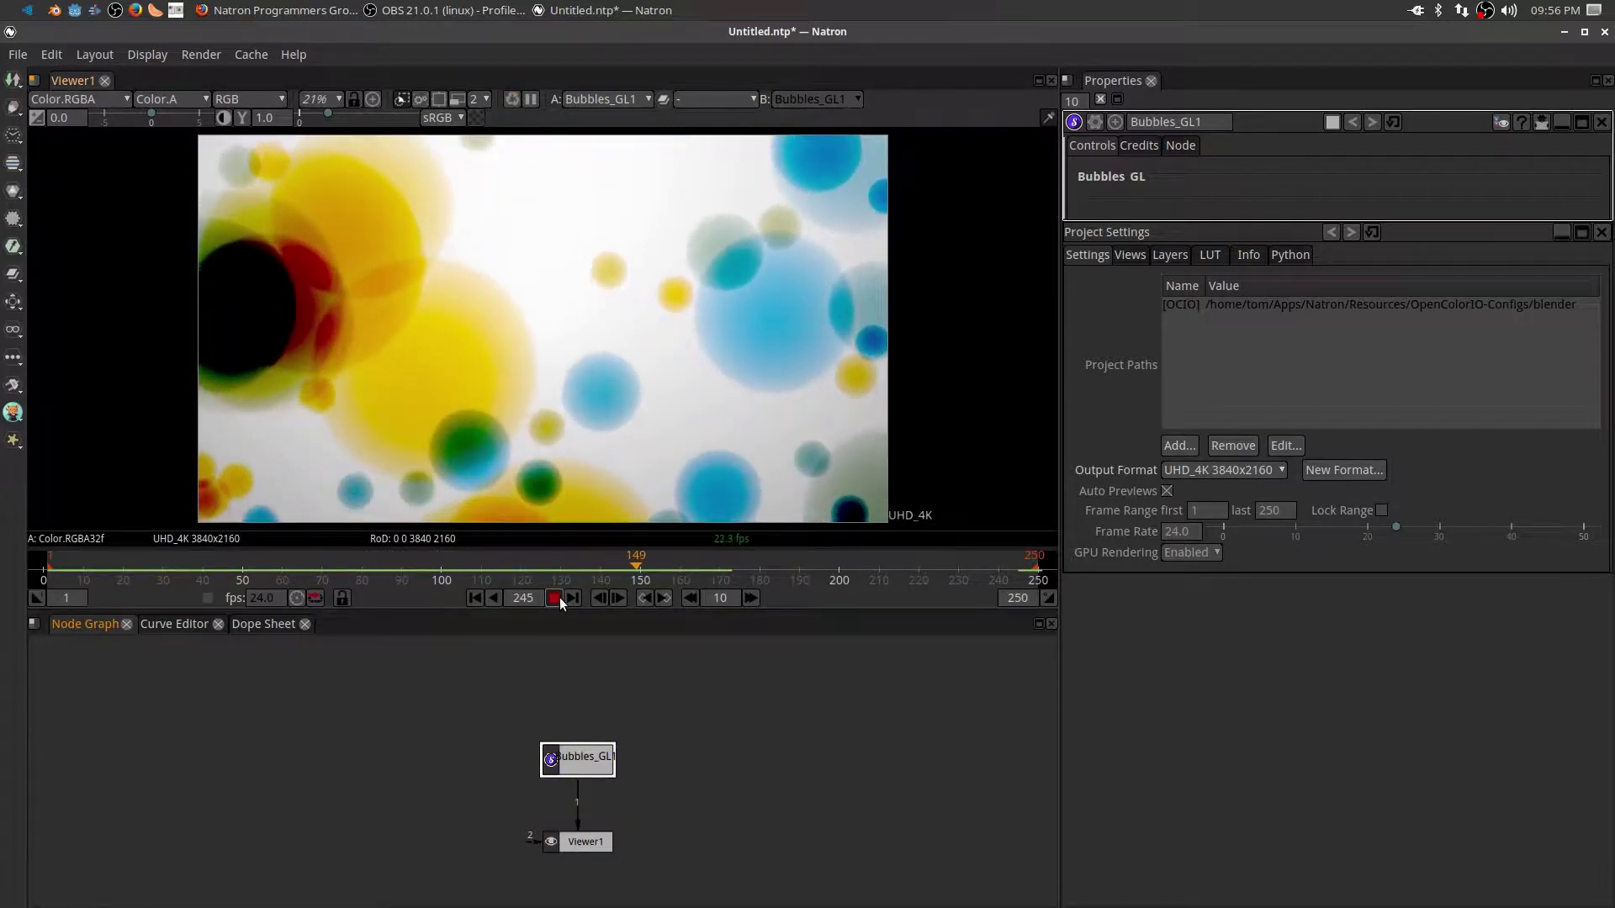
click(555, 598)
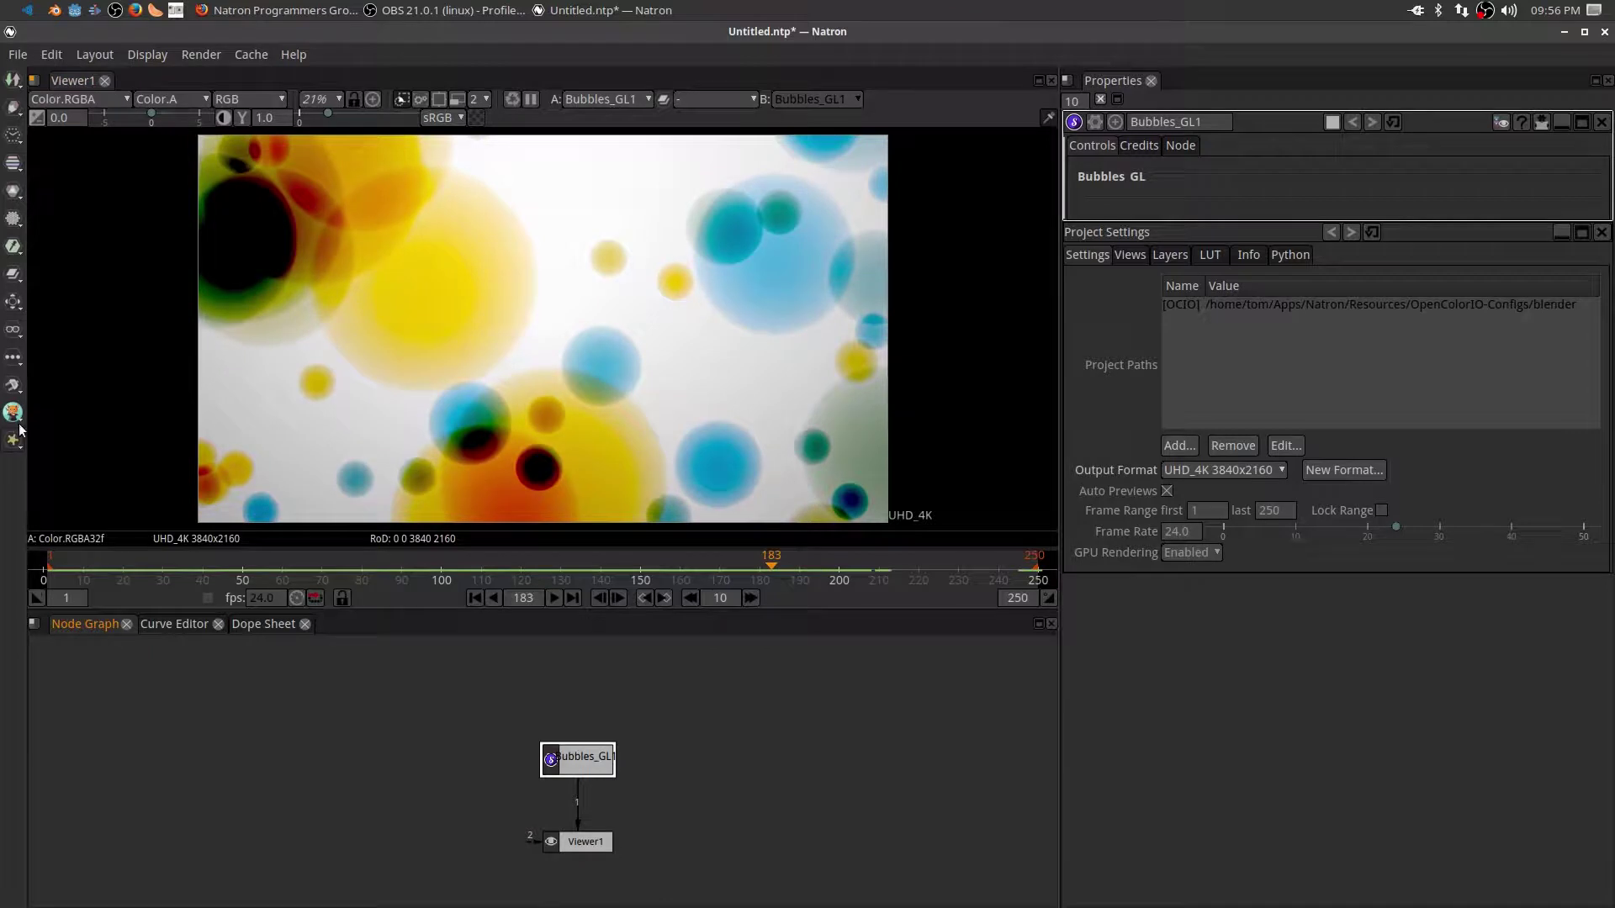
- Browse the node categories in the plugin toolbar menu again
click(14, 391)
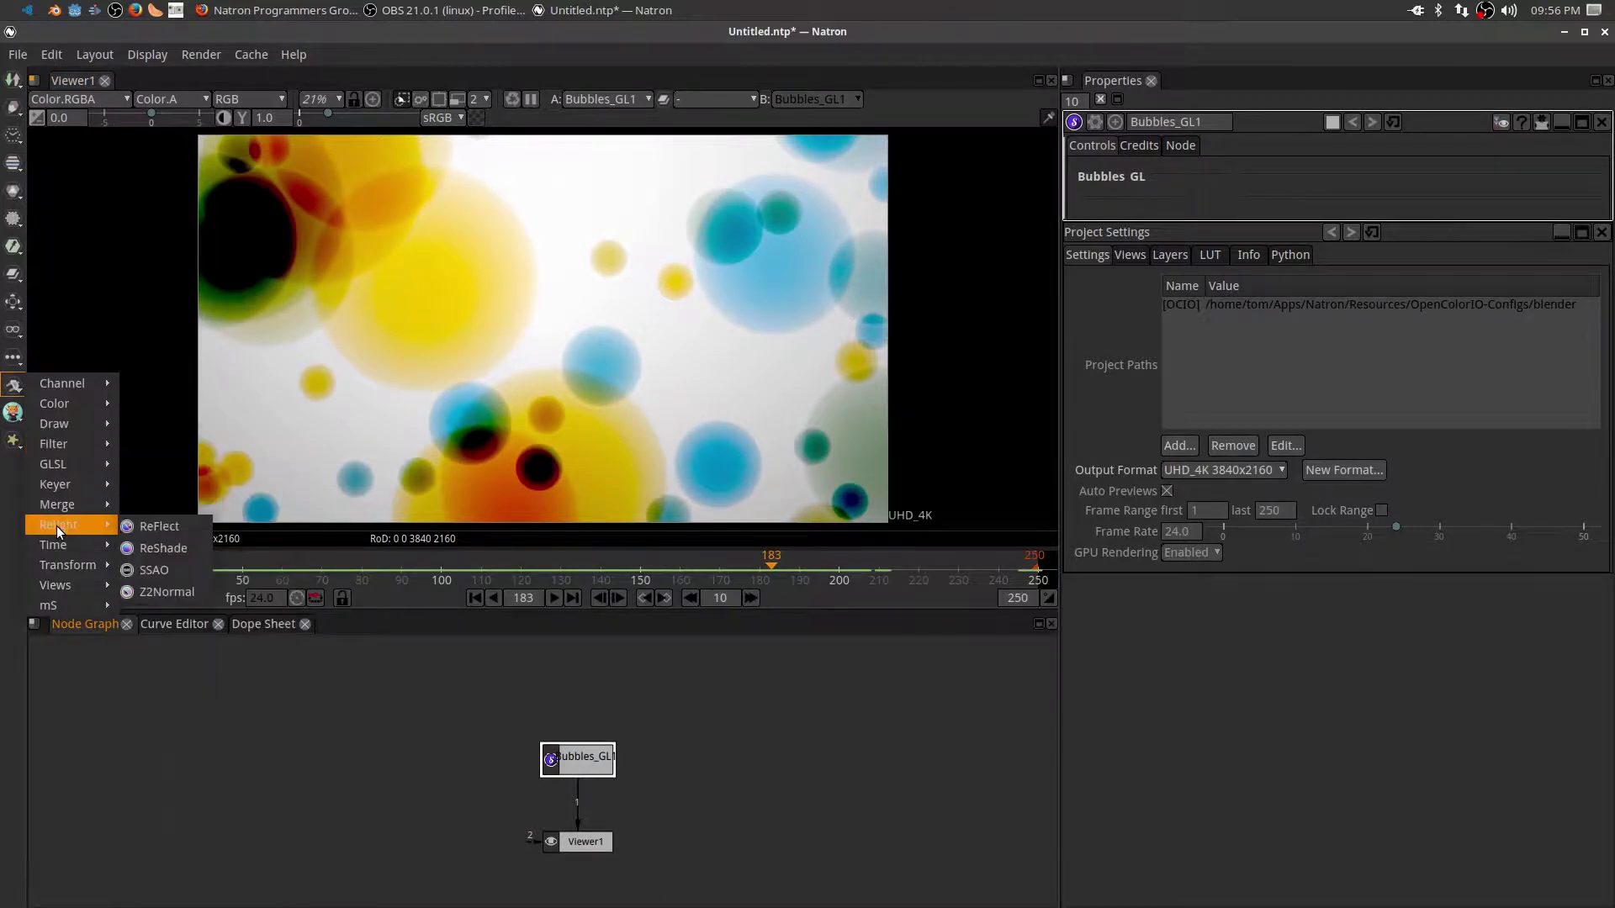
mouse_move(59, 547)
mouse_move(70, 430)
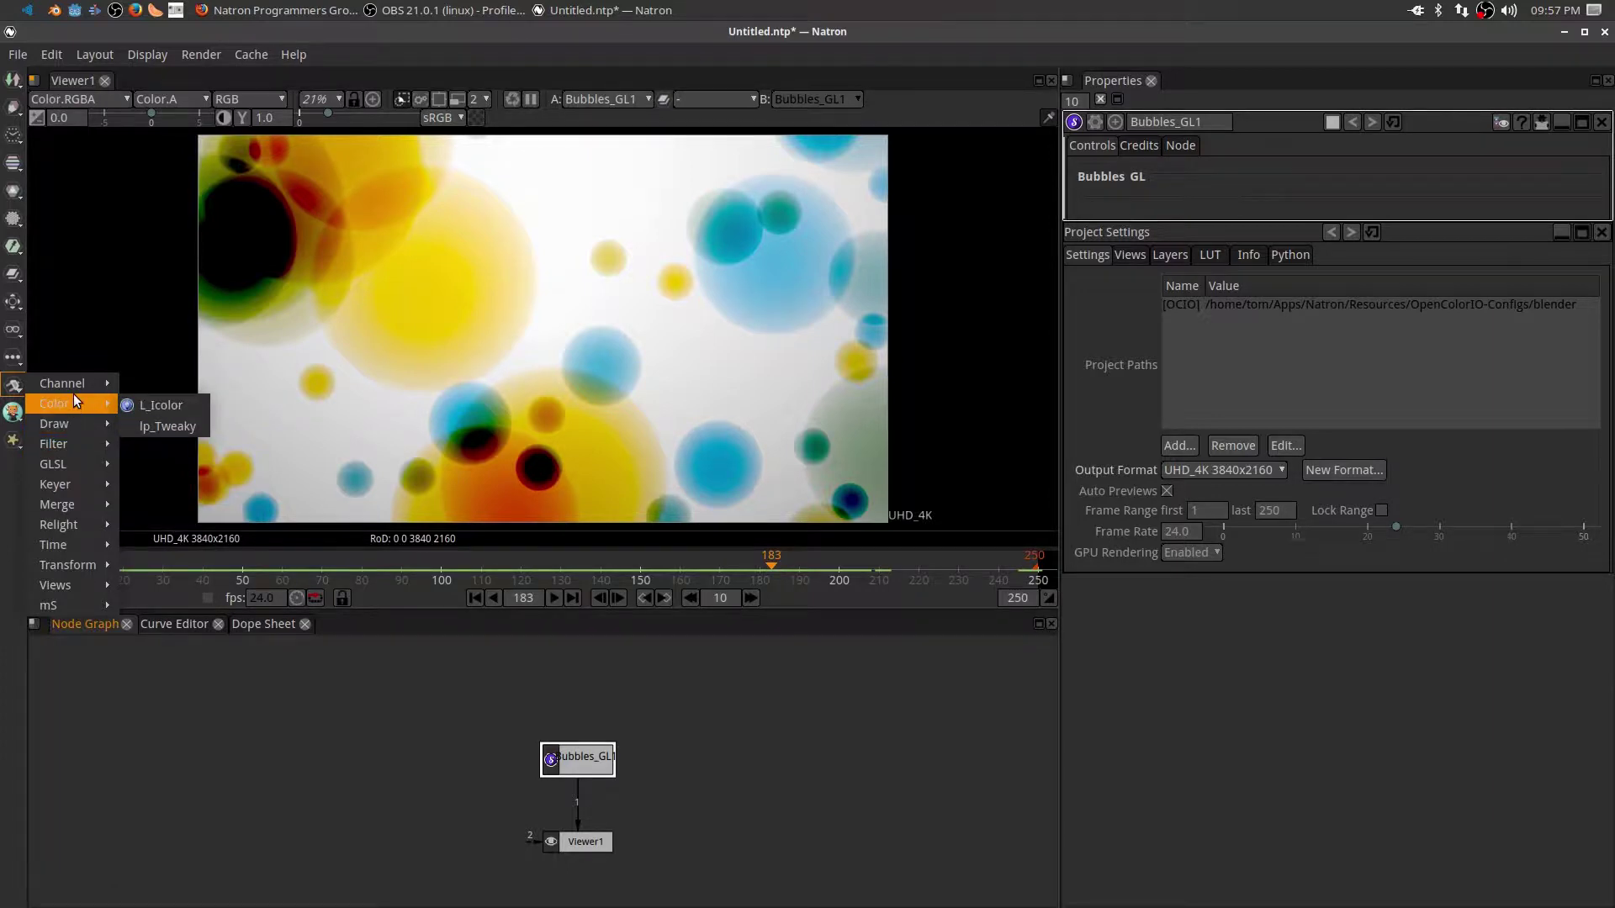
mouse_move(76, 507)
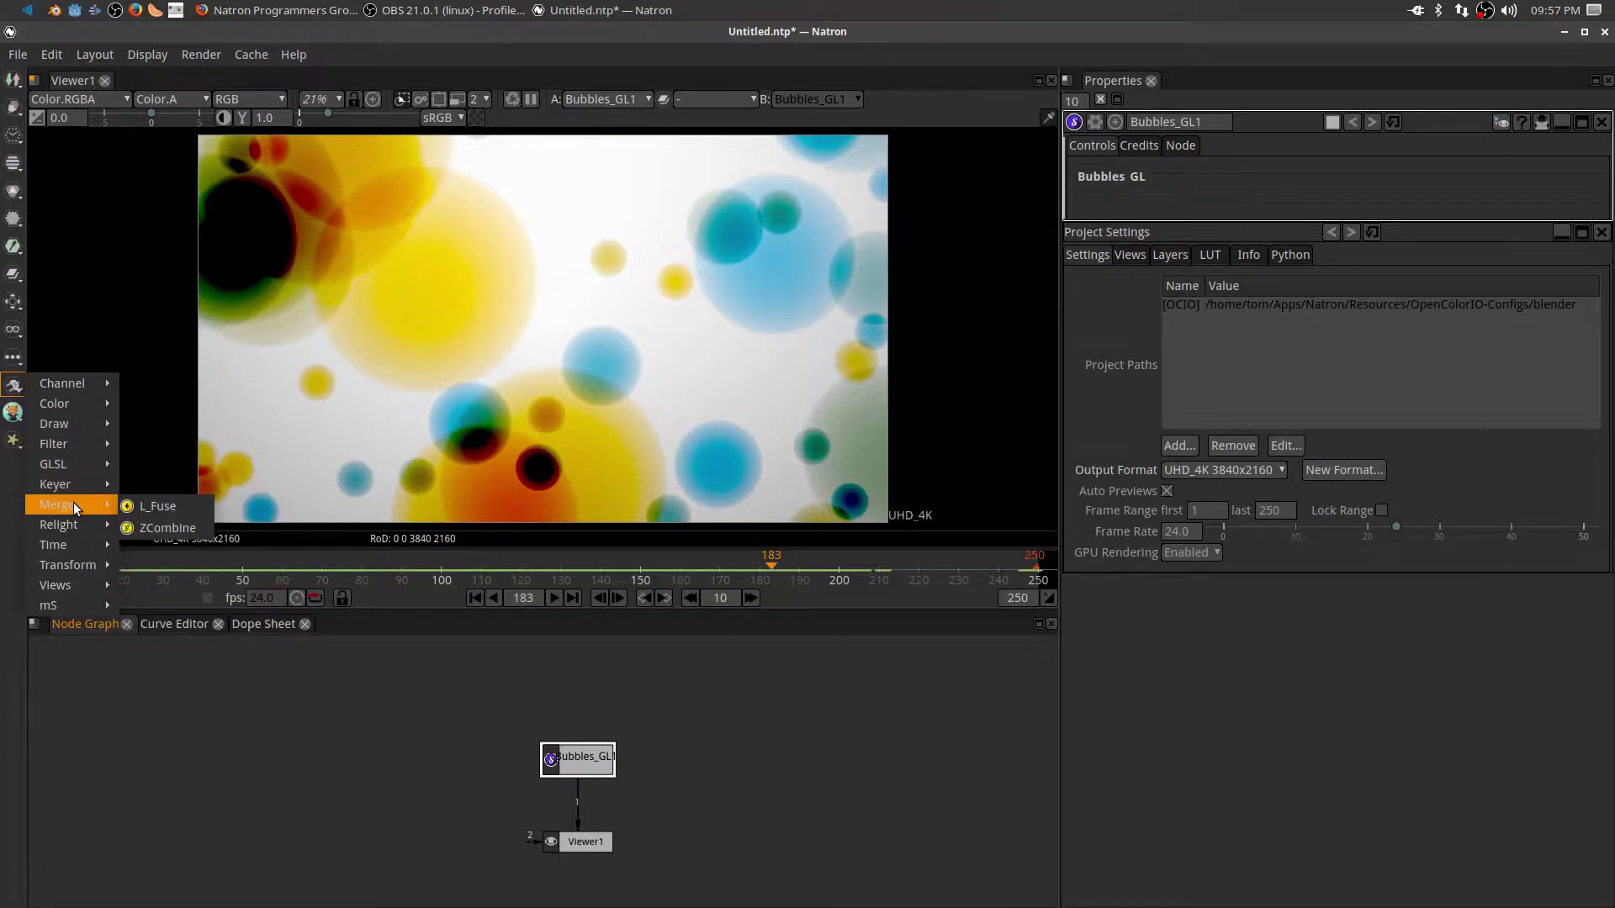